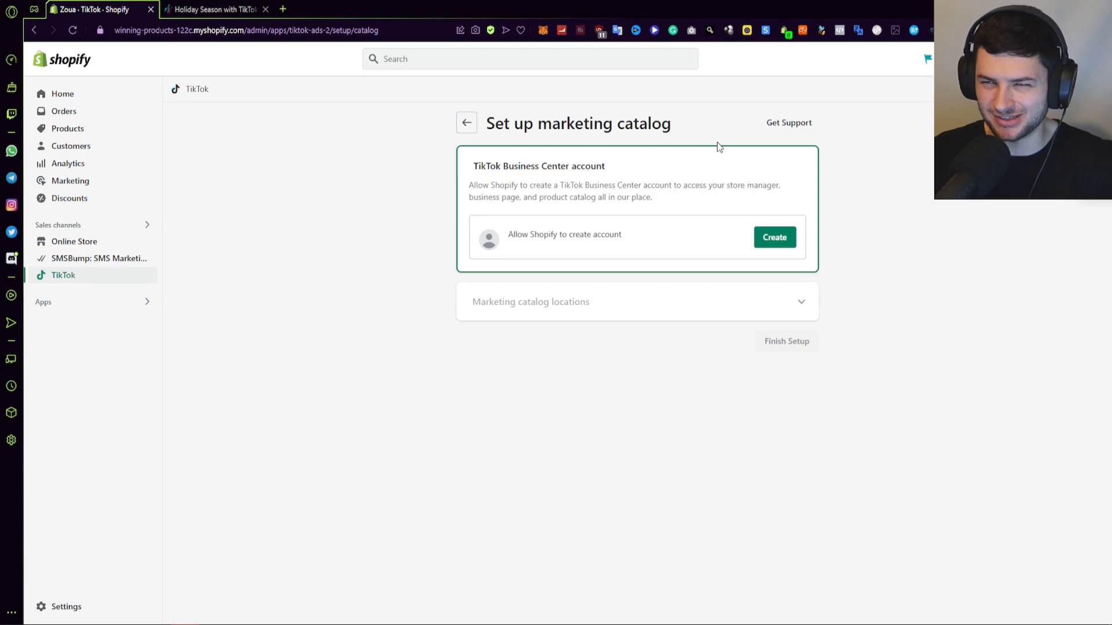
Step: Connect a TikTok Business Center account to the marketing catalog and approve admin access to the TikTok Ads Manager account
{"action": "left_click", "coordinate": [791, 235]}
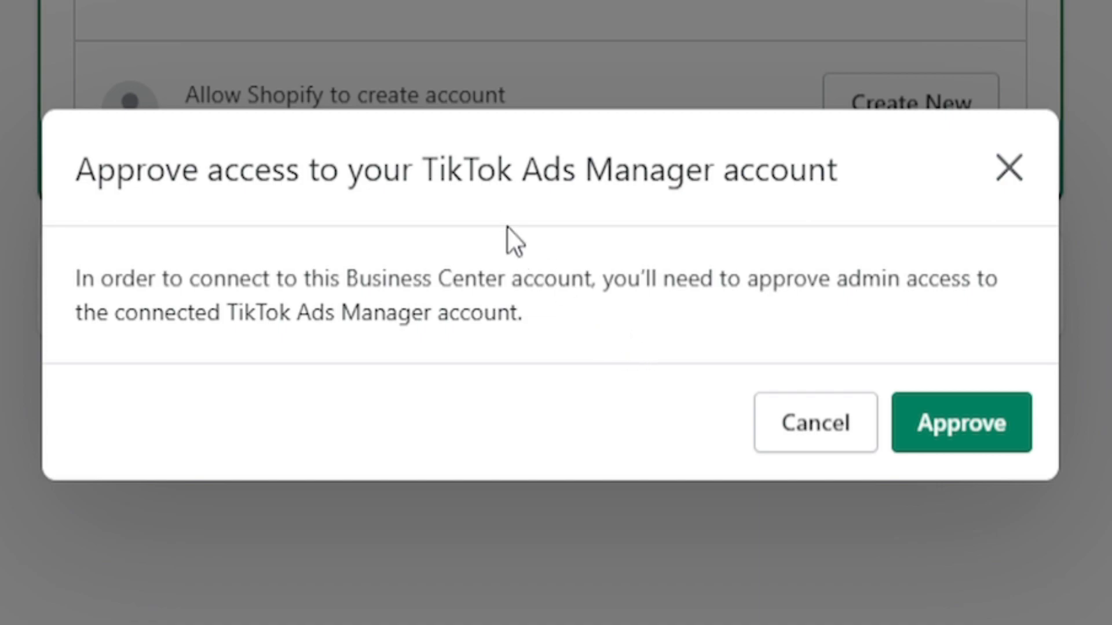
{"action": "left_click", "coordinate": [943, 422]}
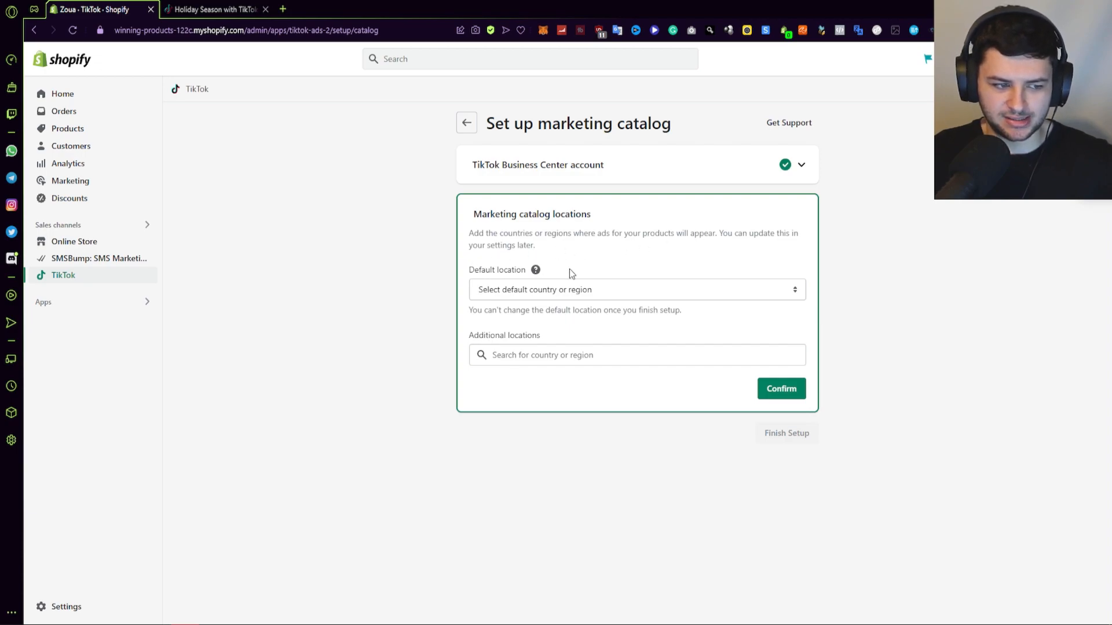
Step: Set the marketing catalog's default location to United States
{"action": "left_click", "coordinate": [480, 293]}
{"action": "scroll", "coordinate": [580, 343], "scroll_direction": "down", "scroll_amount": 5}
{"action": "scroll", "coordinate": [579, 342], "scroll_direction": "down", "scroll_amount": 10}
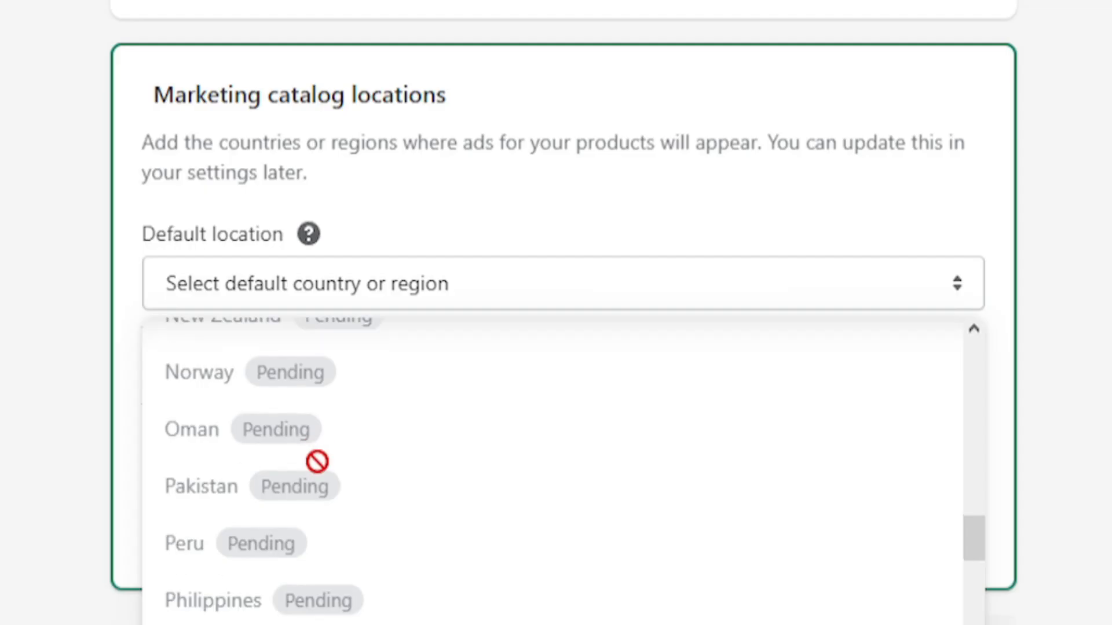
{"action": "scroll", "coordinate": [317, 461], "scroll_direction": "down", "scroll_amount": 15}
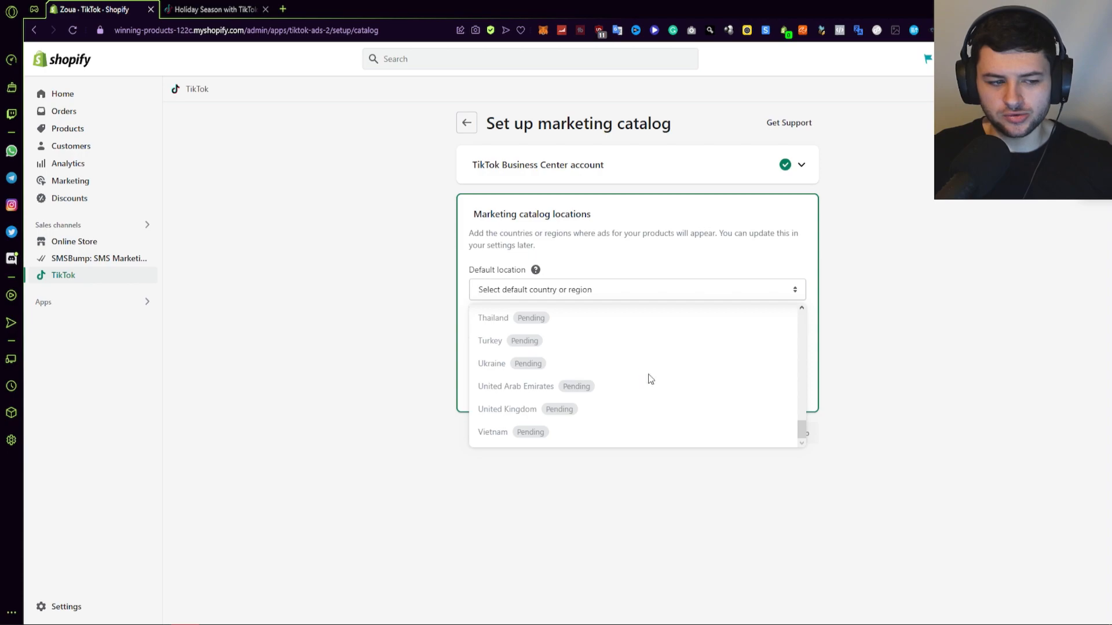
{"action": "scroll", "coordinate": [579, 474], "scroll_direction": "up", "scroll_amount": 15}
{"action": "scroll", "coordinate": [646, 366], "scroll_direction": "up", "scroll_amount": 15}
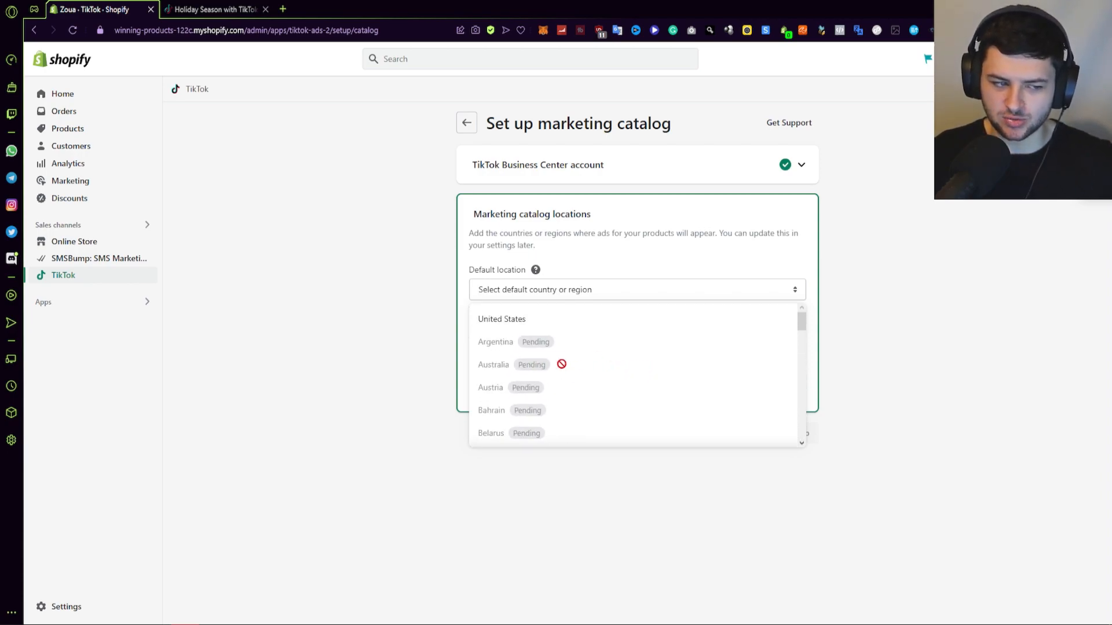
{"action": "left_click", "coordinate": [531, 323]}
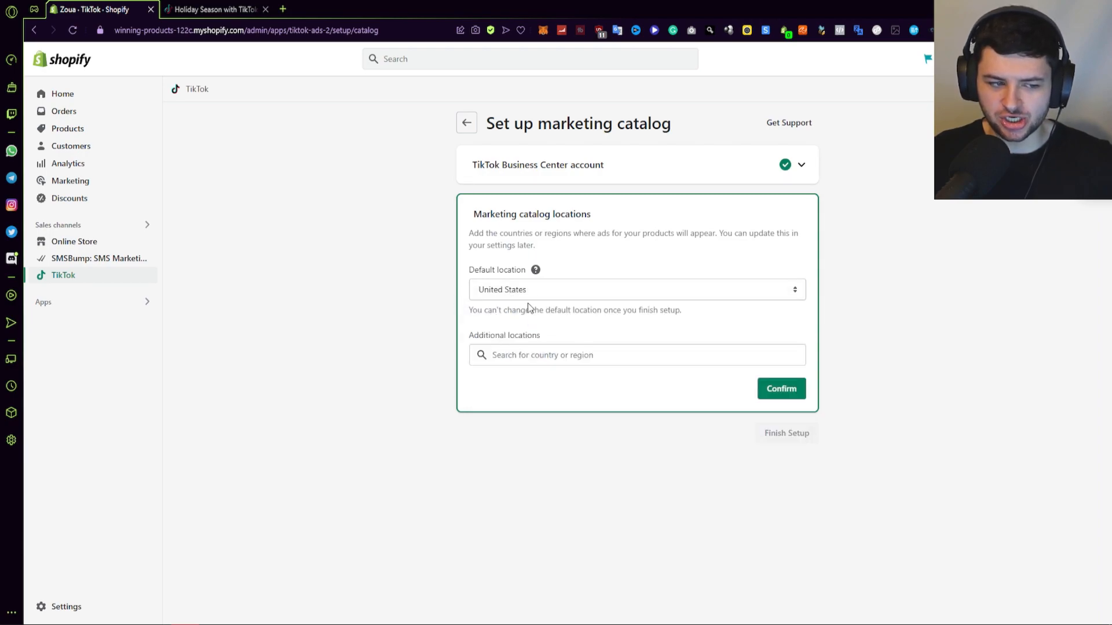
Step: Review which countries are available or pending as the catalog's default location
{"action": "left_click", "coordinate": [542, 295]}
{"action": "left_click", "coordinate": [388, 308]}
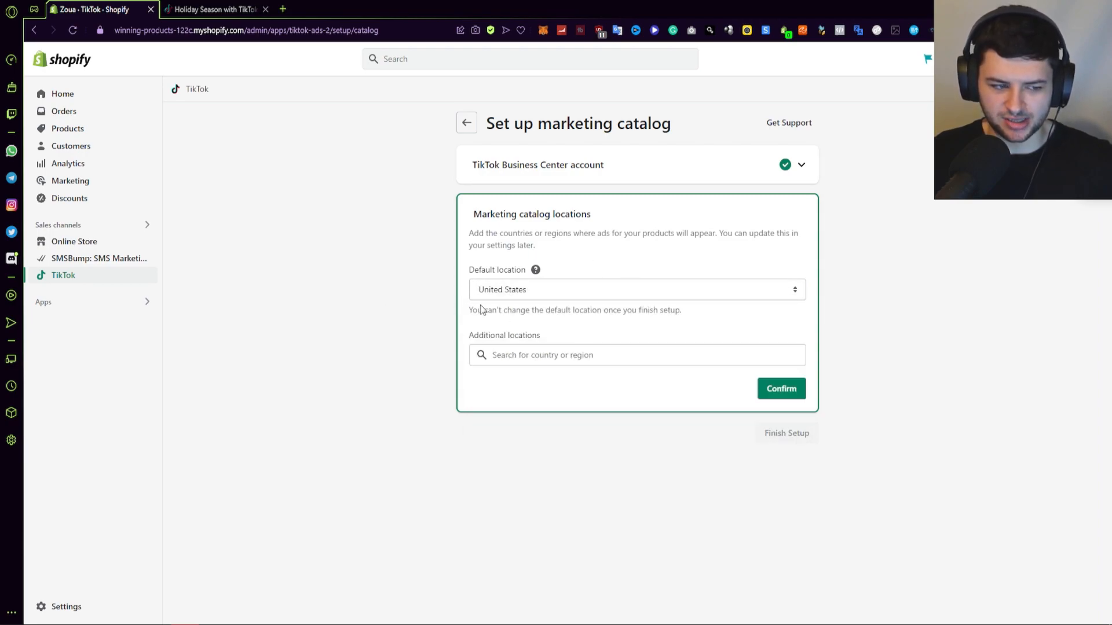
{"action": "left_click", "coordinate": [666, 289]}
{"action": "scroll", "coordinate": [711, 346], "scroll_direction": "down", "scroll_amount": 5}
{"action": "scroll", "coordinate": [711, 346], "scroll_direction": "down", "scroll_amount": 4}
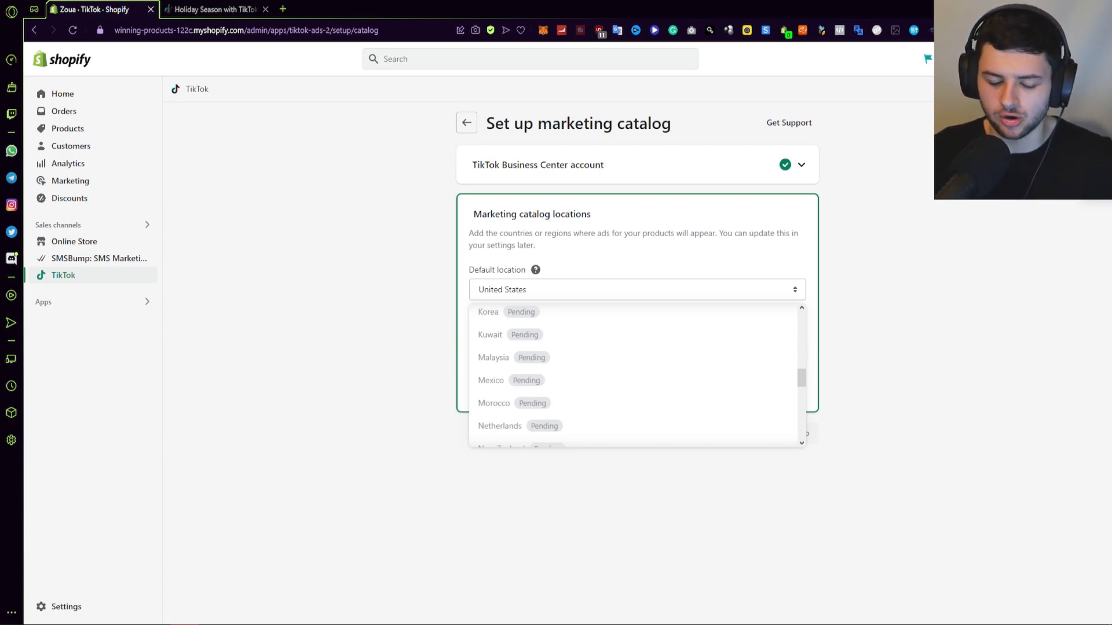
{"action": "left_click", "coordinate": [351, 257]}
{"action": "left_click", "coordinate": [591, 288]}
{"action": "left_click", "coordinate": [471, 359]}
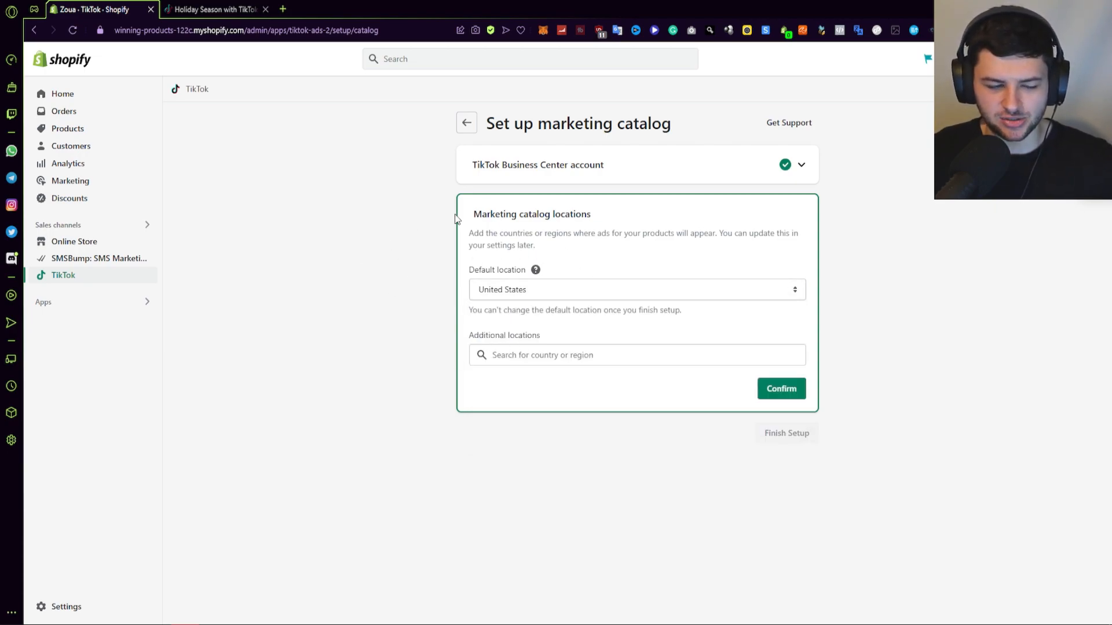
Step: Check the TikTok channel overview, and reopen the marketing catalog setup to view its default location options
{"action": "left_click", "coordinate": [465, 125]}
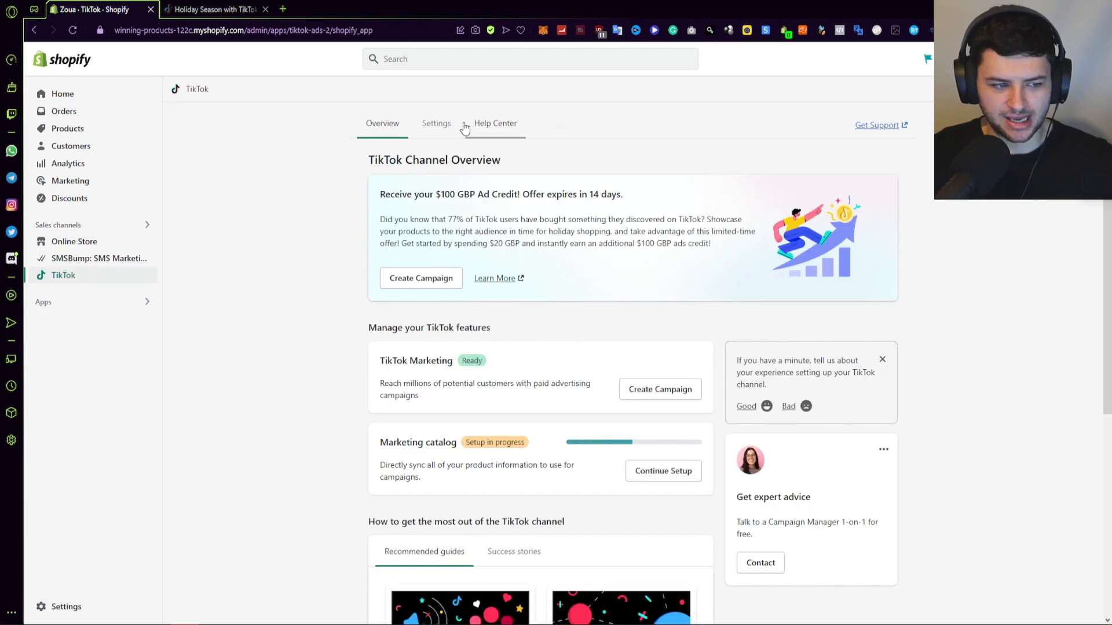
{"action": "scroll", "coordinate": [648, 296], "scroll_direction": "down", "scroll_amount": 2}
{"action": "scroll", "coordinate": [523, 318], "scroll_direction": "down", "scroll_amount": 1}
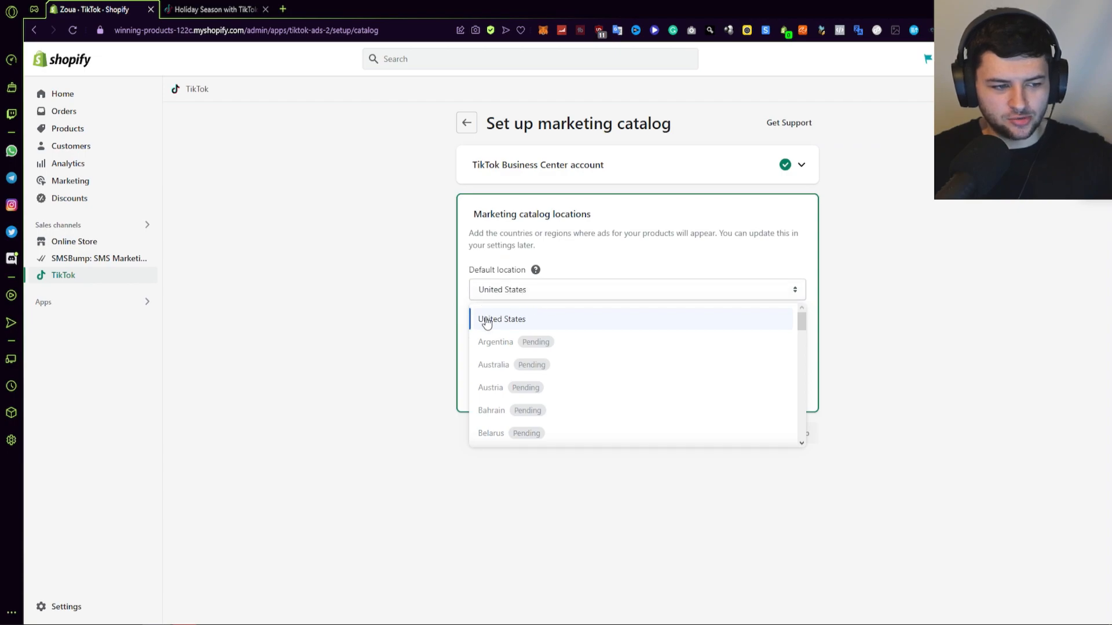
{"action": "left_click", "coordinate": [818, 316]}
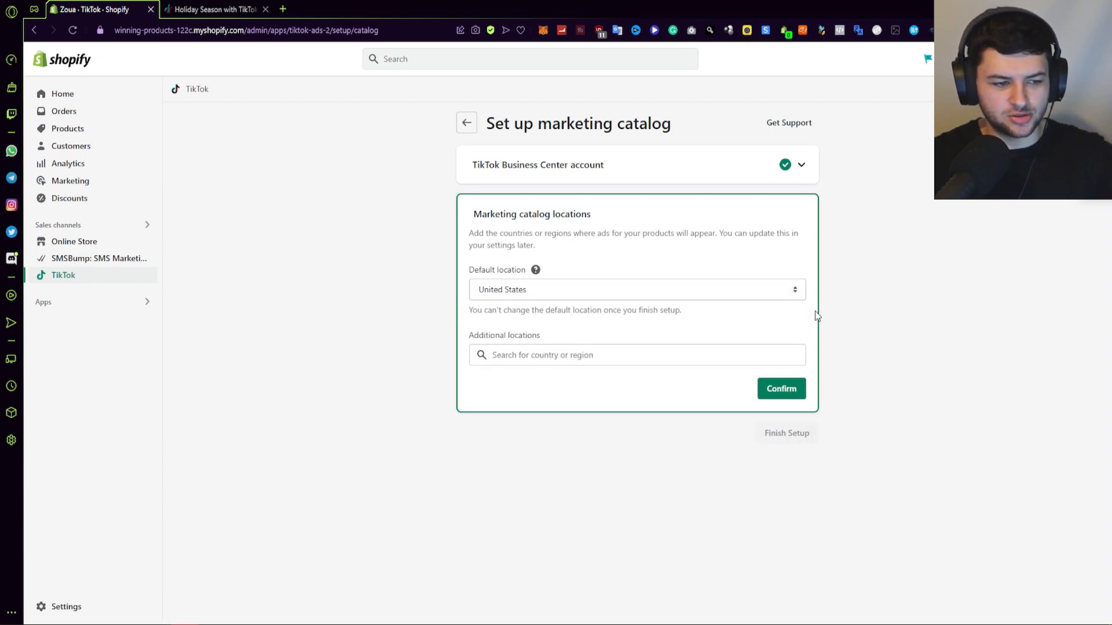
Step: Review the additional catalog locations without adding any, and finish the marketing catalog setup
{"action": "left_click", "coordinate": [542, 355]}
{"action": "left_click", "coordinate": [395, 347]}
{"action": "left_click", "coordinate": [540, 355]}
{"action": "scroll", "coordinate": [576, 404], "scroll_direction": "down", "scroll_amount": 10}
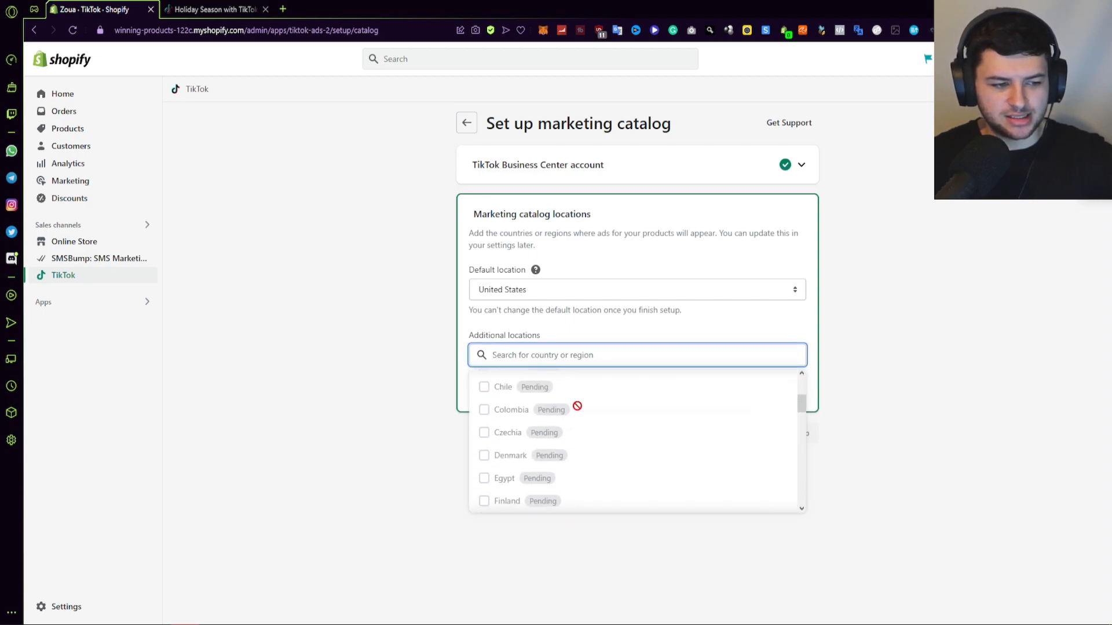
{"action": "scroll", "coordinate": [576, 404], "scroll_direction": "up", "scroll_amount": 8}
{"action": "scroll", "coordinate": [576, 404], "scroll_direction": "up", "scroll_amount": 2}
{"action": "left_click", "coordinate": [569, 329]}
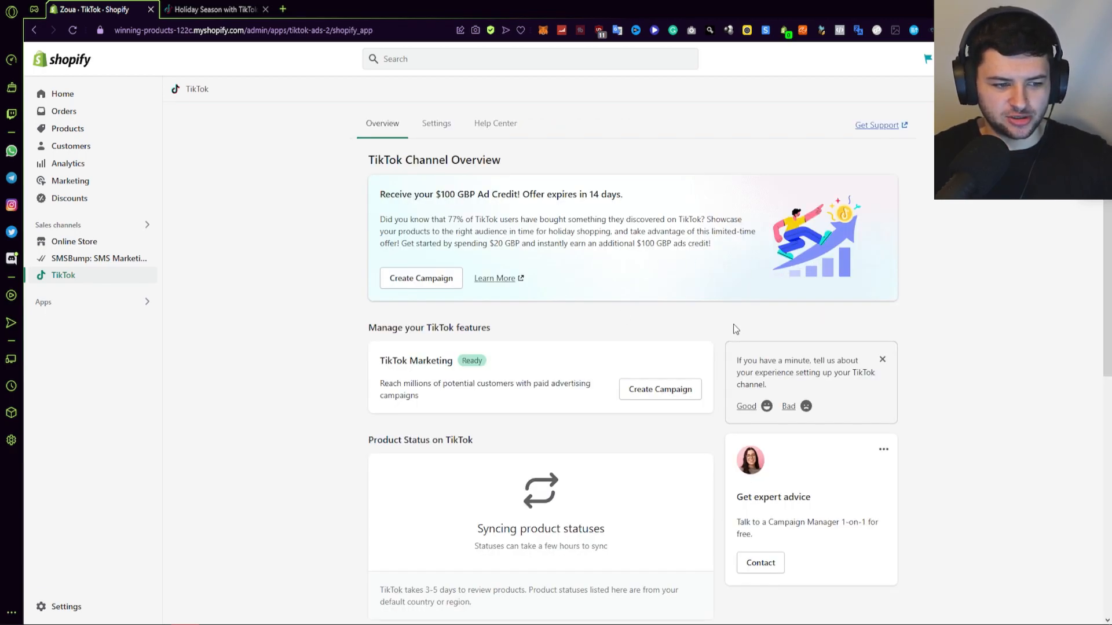
Step: Review the product status, recommended guides and success stories on the TikTok channel overview, and dismiss the feedback survey
{"action": "scroll", "coordinate": [576, 295], "scroll_direction": "down", "scroll_amount": 4}
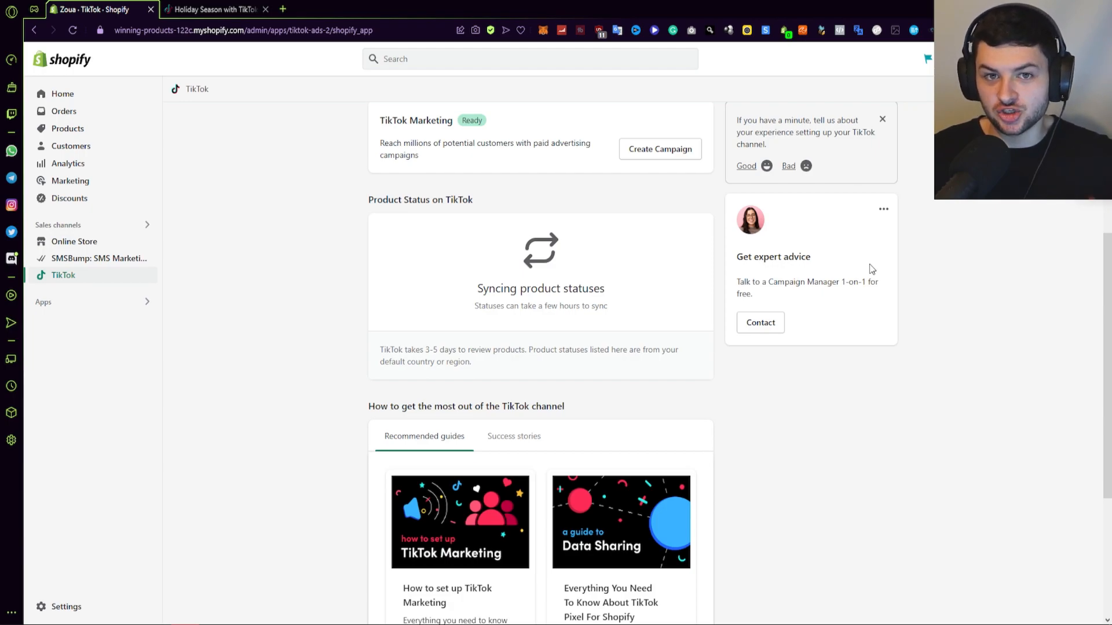
{"action": "scroll", "coordinate": [637, 289], "scroll_direction": "down", "scroll_amount": 3}
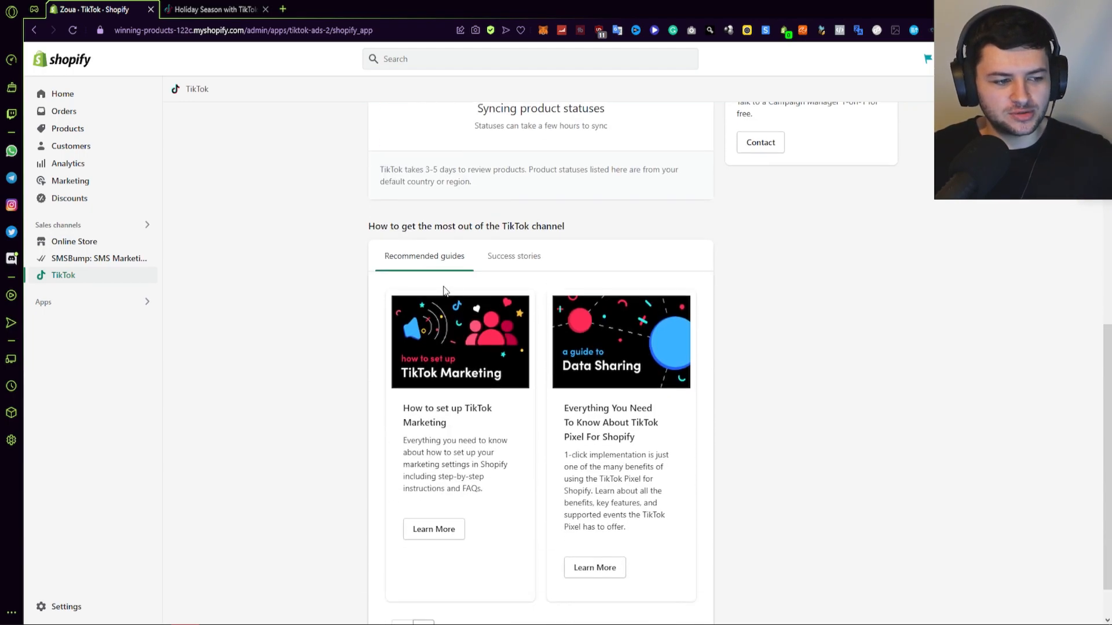
{"action": "scroll", "coordinate": [536, 270], "scroll_direction": "down", "scroll_amount": 1}
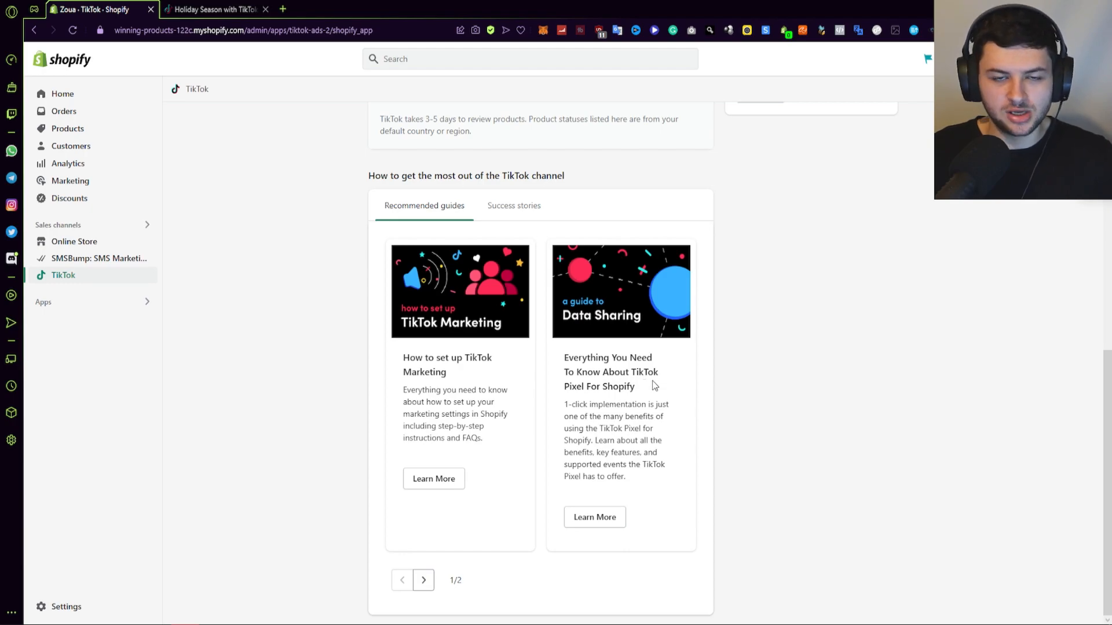
{"action": "left_click", "coordinate": [514, 206]}
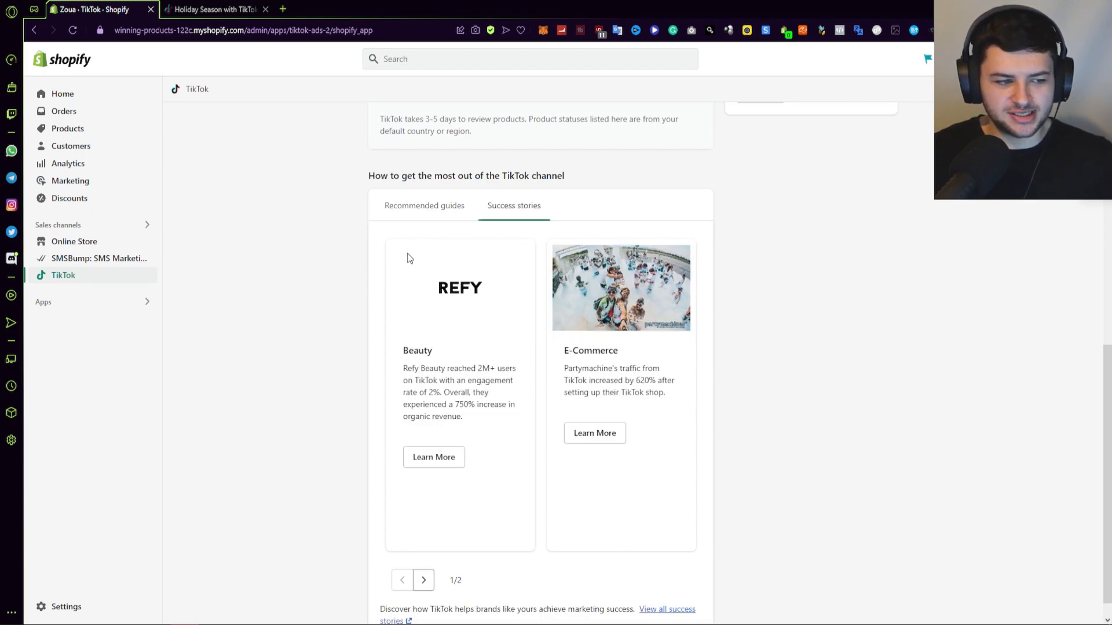
{"action": "scroll", "coordinate": [408, 255], "scroll_direction": "down", "scroll_amount": 1}
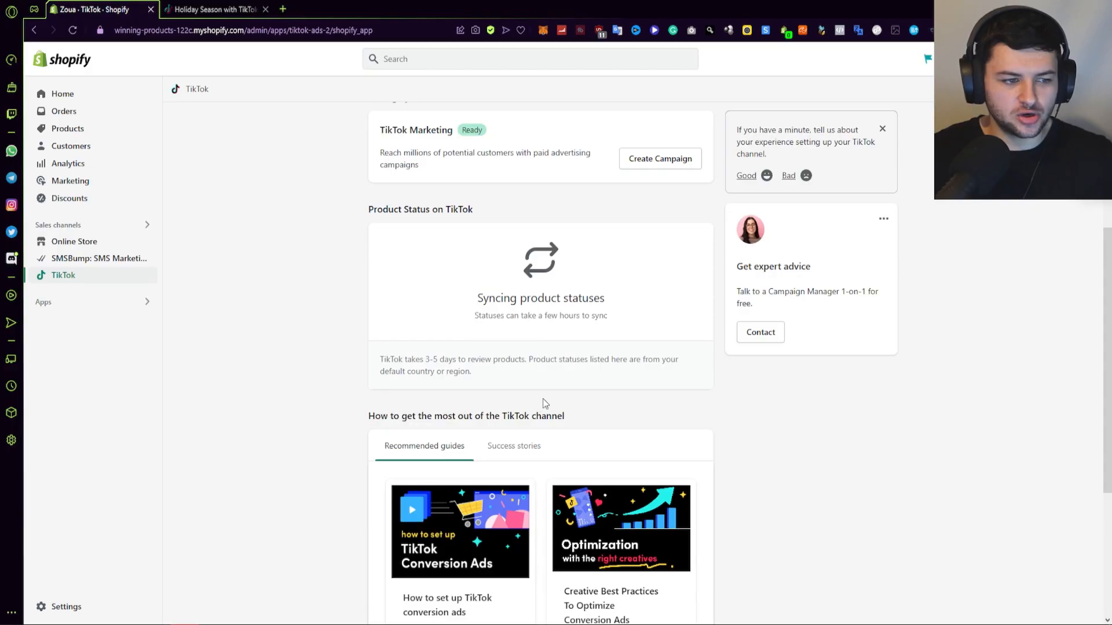
{"action": "scroll", "coordinate": [579, 411], "scroll_direction": "up", "scroll_amount": 3}
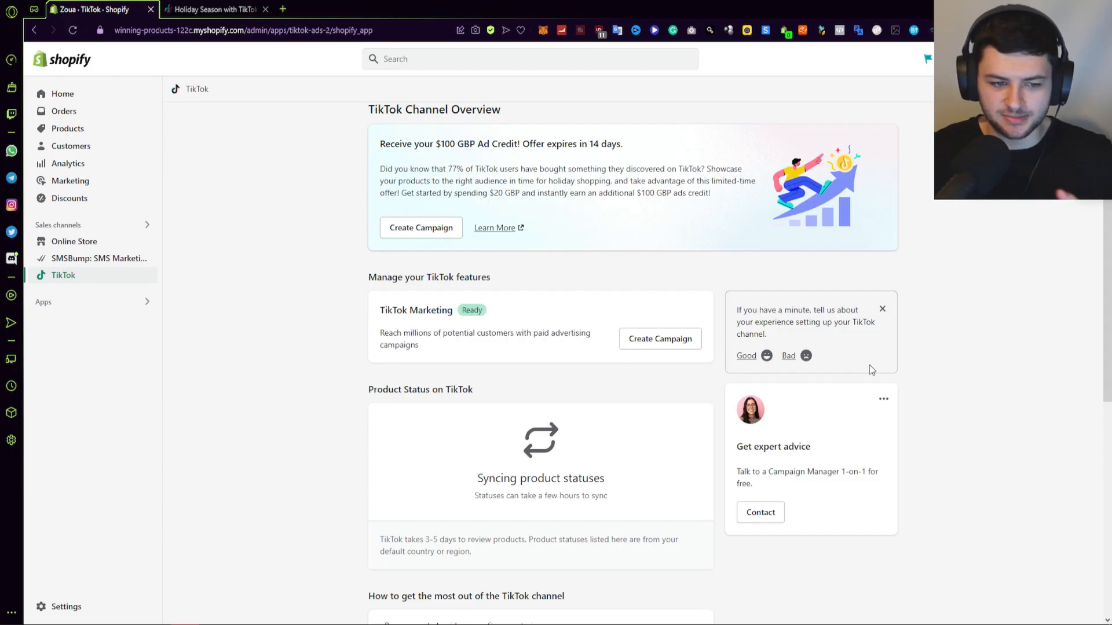
{"action": "left_click", "coordinate": [885, 311]}
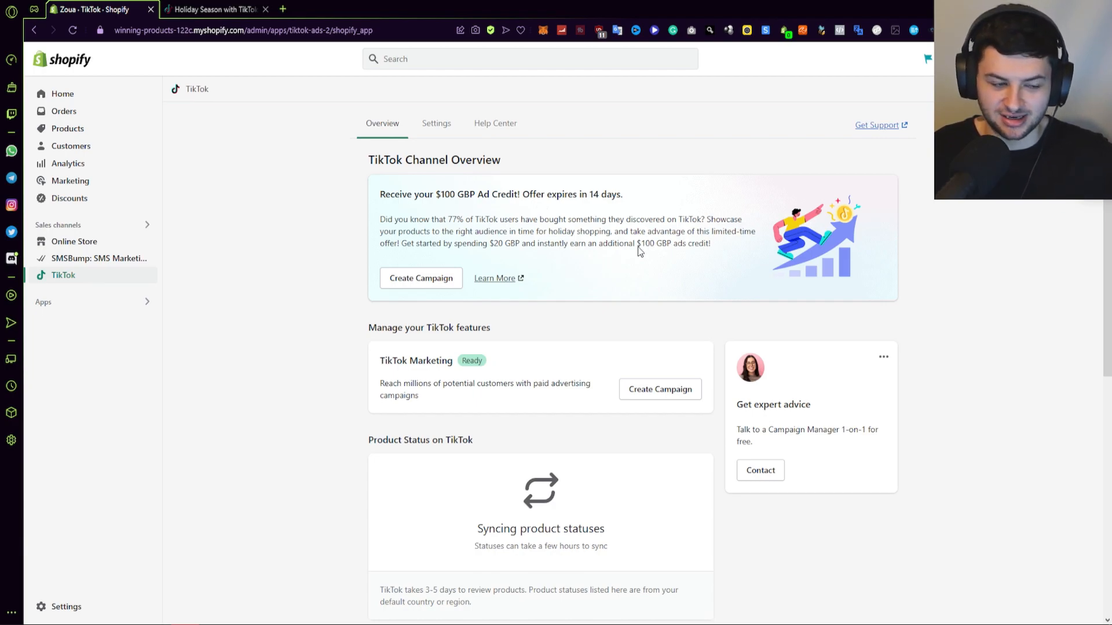
Step: Examine the TikTok channel's marketing settings, including the countries offered as targeting locations
{"action": "left_click", "coordinate": [436, 124]}
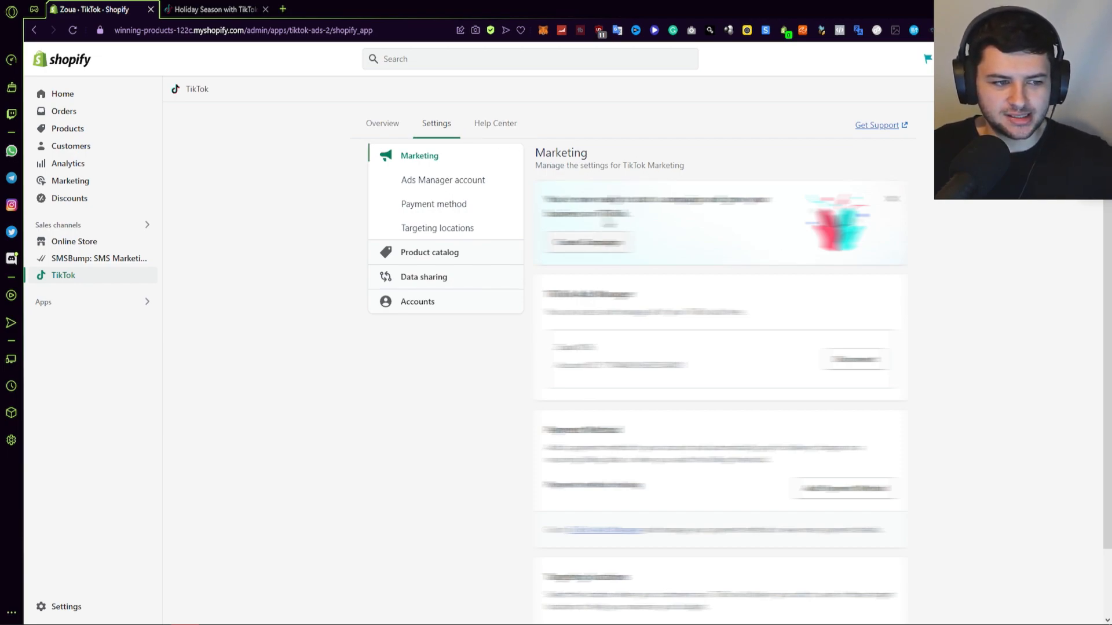
{"action": "scroll", "coordinate": [637, 225], "scroll_direction": "down", "scroll_amount": 1}
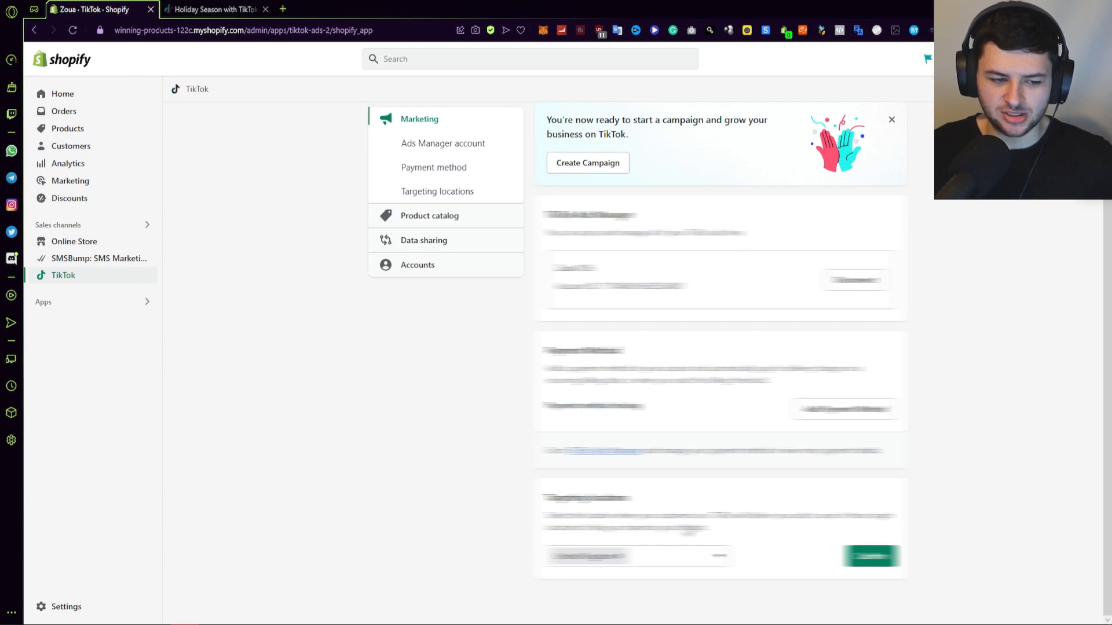
{"action": "left_click", "coordinate": [718, 559]}
{"action": "left_click", "coordinate": [765, 521]}
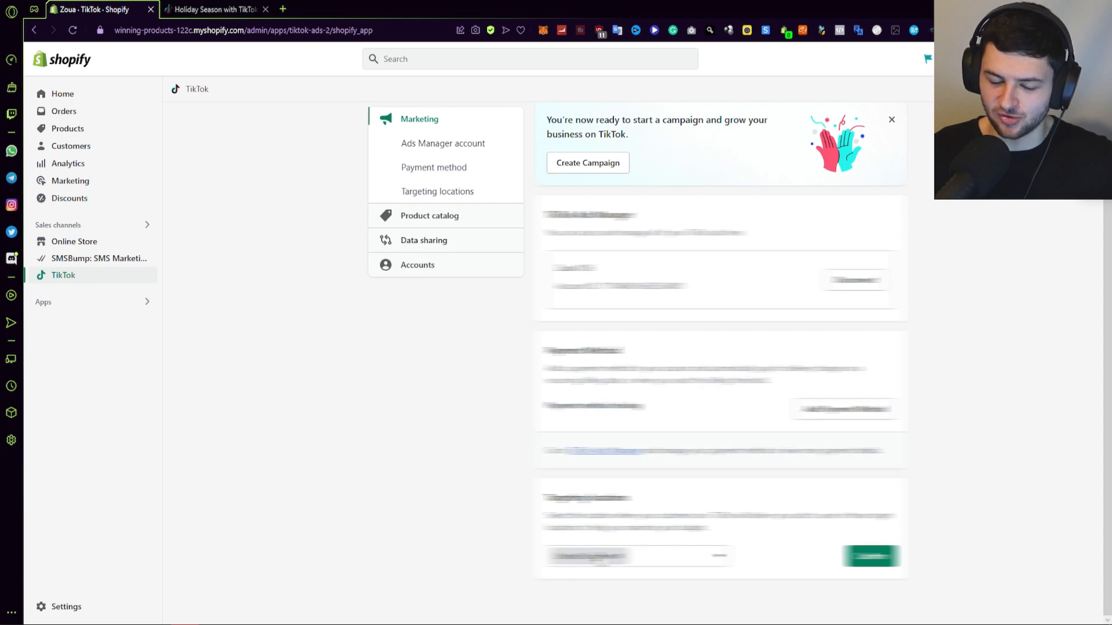
{"action": "left_click", "coordinate": [694, 558]}
{"action": "scroll", "coordinate": [643, 484], "scroll_direction": "down", "scroll_amount": 5}
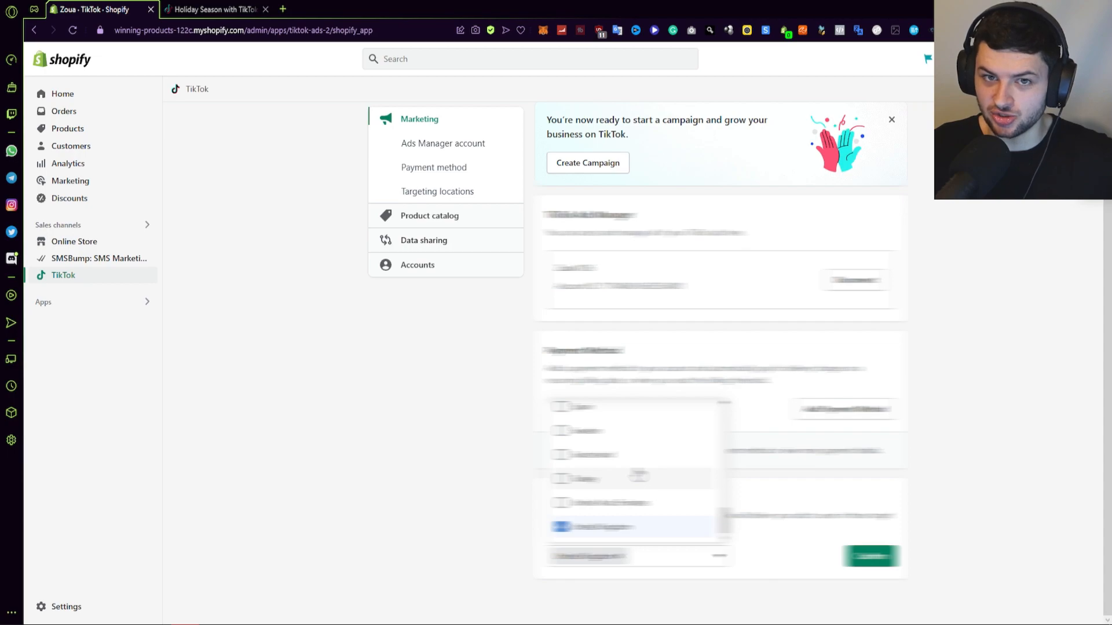
{"action": "scroll", "coordinate": [638, 476], "scroll_direction": "up", "scroll_amount": 5}
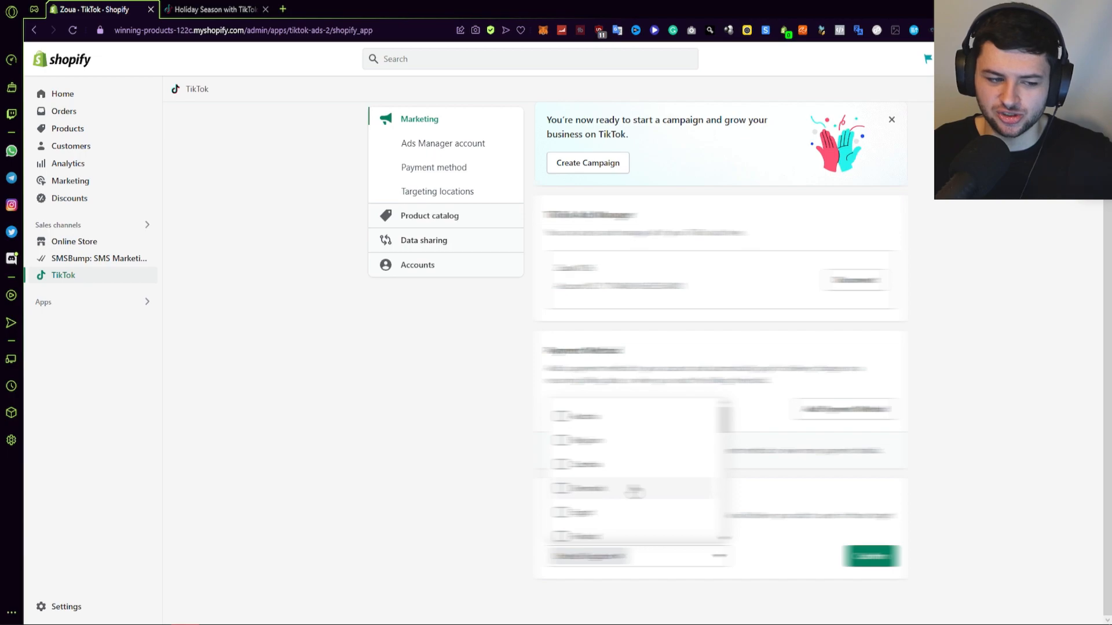
{"action": "left_click", "coordinate": [516, 450]}
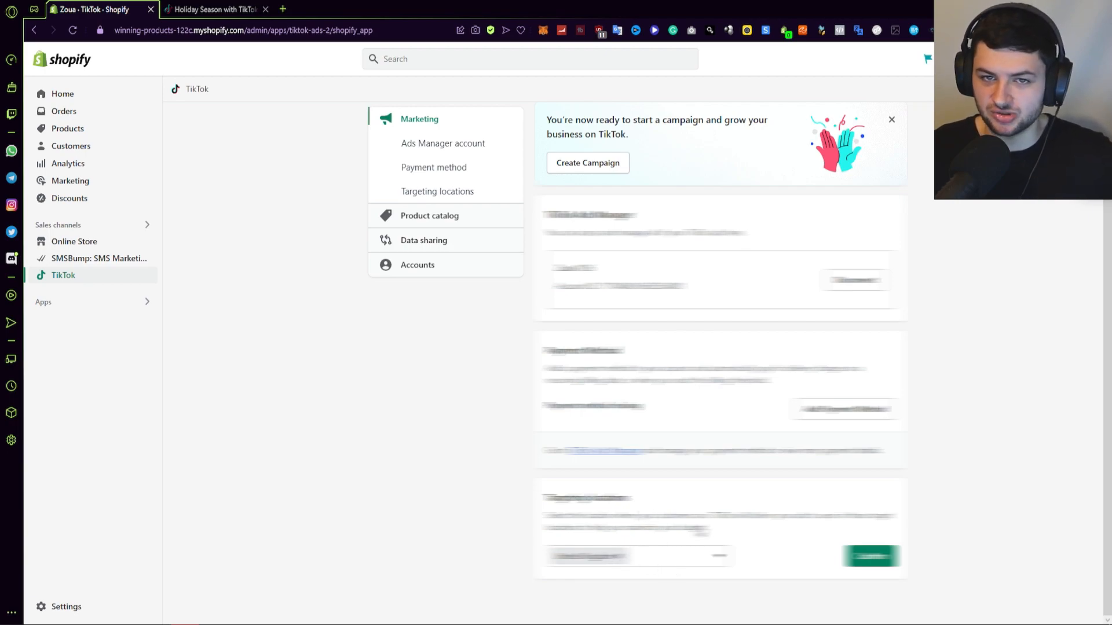
{"action": "scroll", "coordinate": [498, 232], "scroll_direction": "up", "scroll_amount": 1}
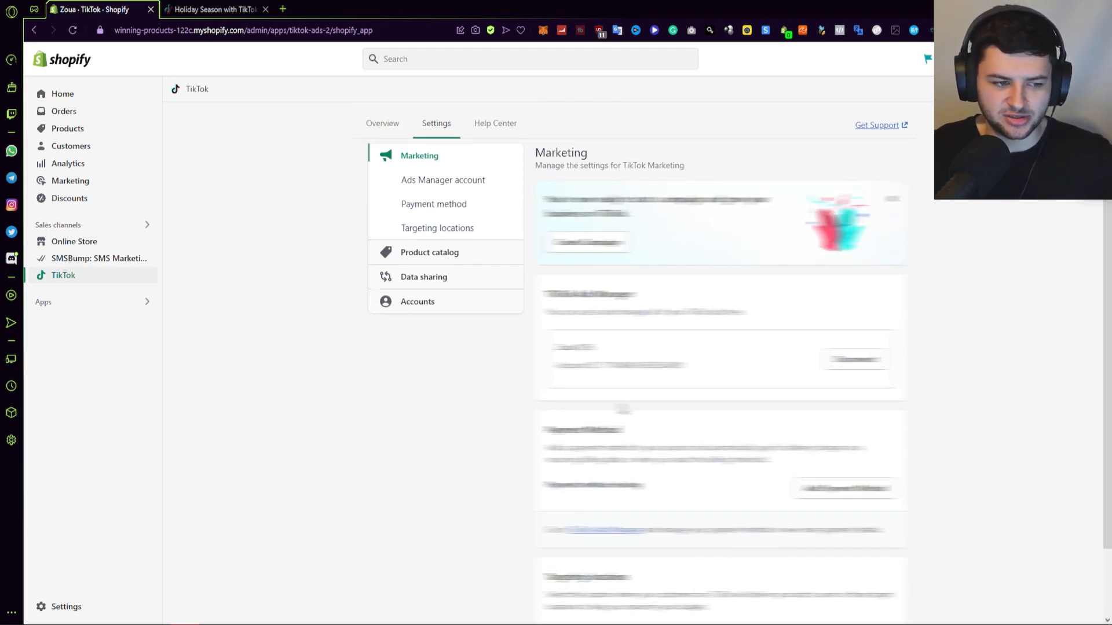
Step: Compare the product catalog's locations with the marketing targeting locations, and open the data sharing settings
{"action": "left_click", "coordinate": [443, 253]}
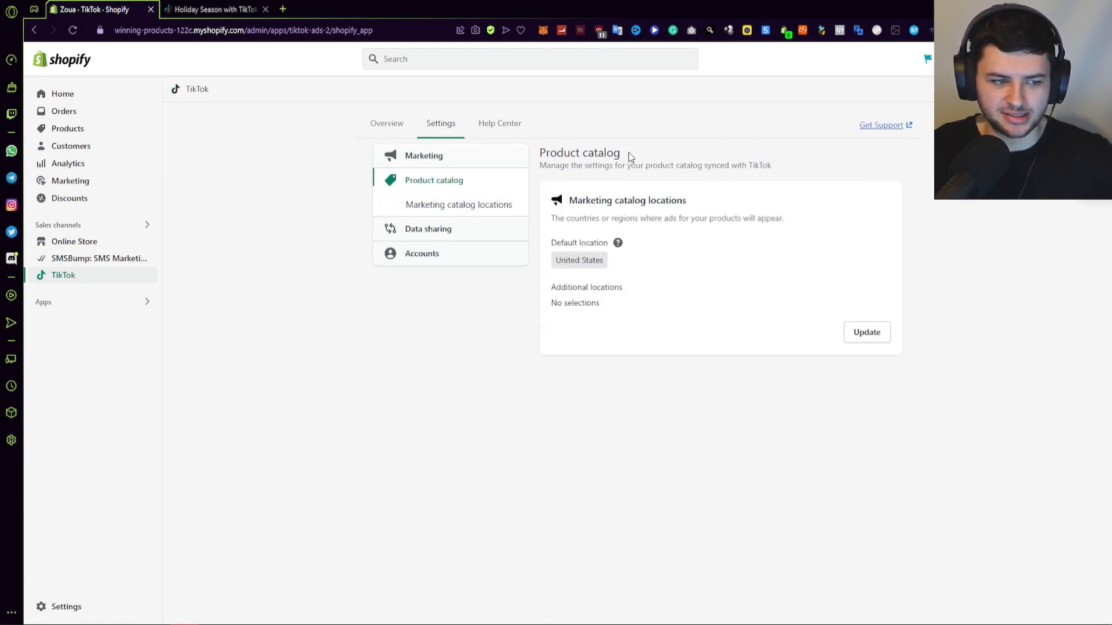
{"action": "mouse_move", "coordinate": [619, 245]}
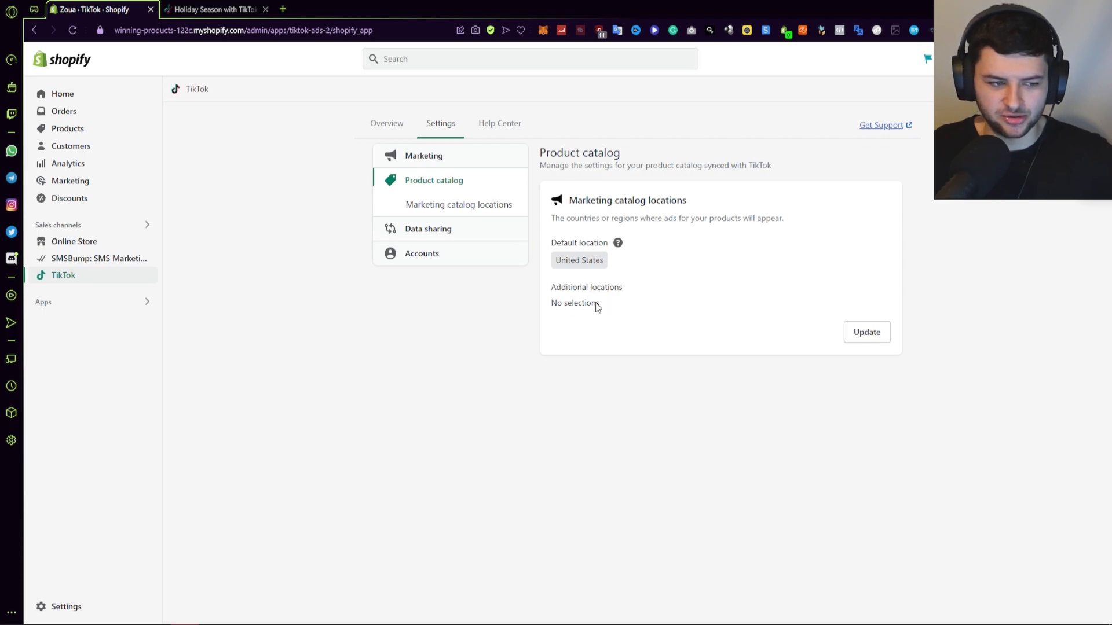
{"action": "left_click", "coordinate": [418, 157]}
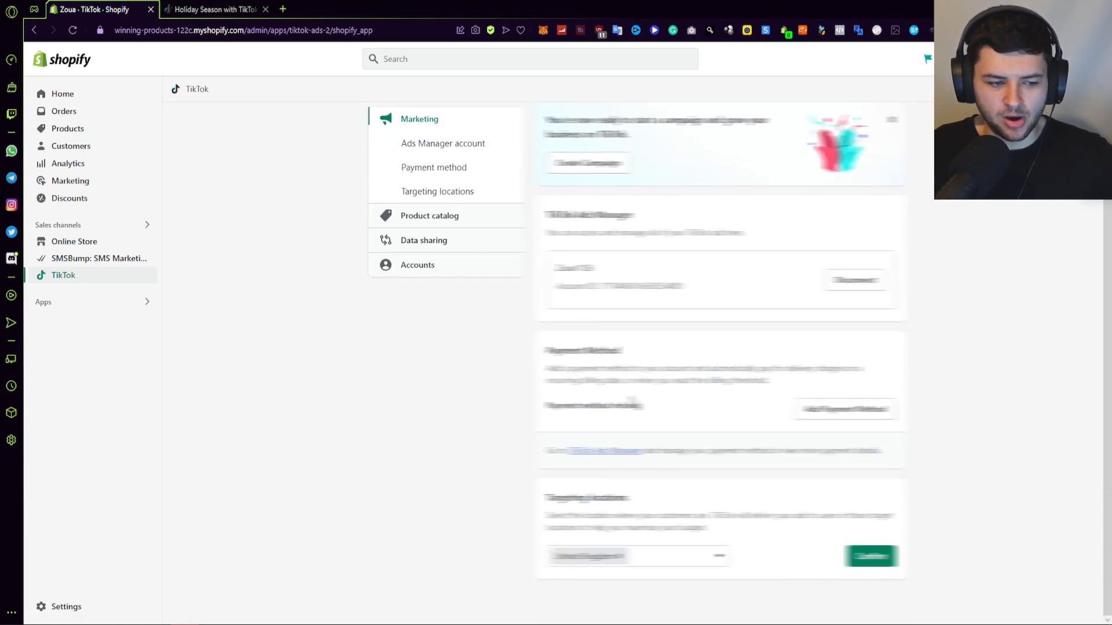
{"action": "left_click", "coordinate": [648, 559]}
{"action": "scroll", "coordinate": [636, 437], "scroll_direction": "down", "scroll_amount": 4}
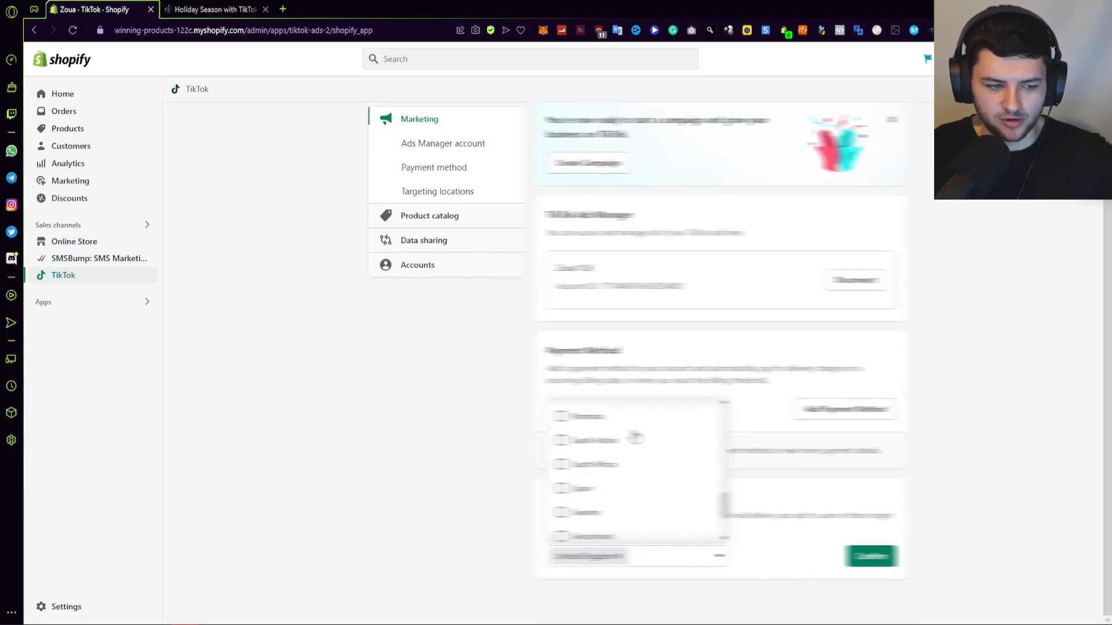
{"action": "scroll", "coordinate": [635, 439], "scroll_direction": "down", "scroll_amount": 2}
{"action": "left_click", "coordinate": [720, 555]}
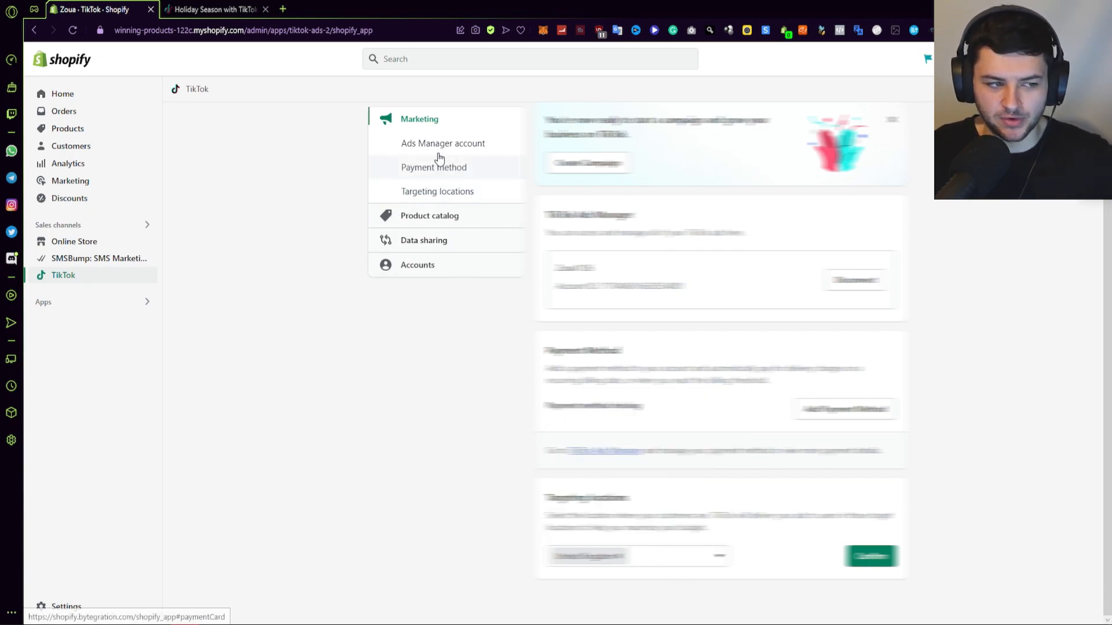
{"action": "left_click", "coordinate": [417, 214]}
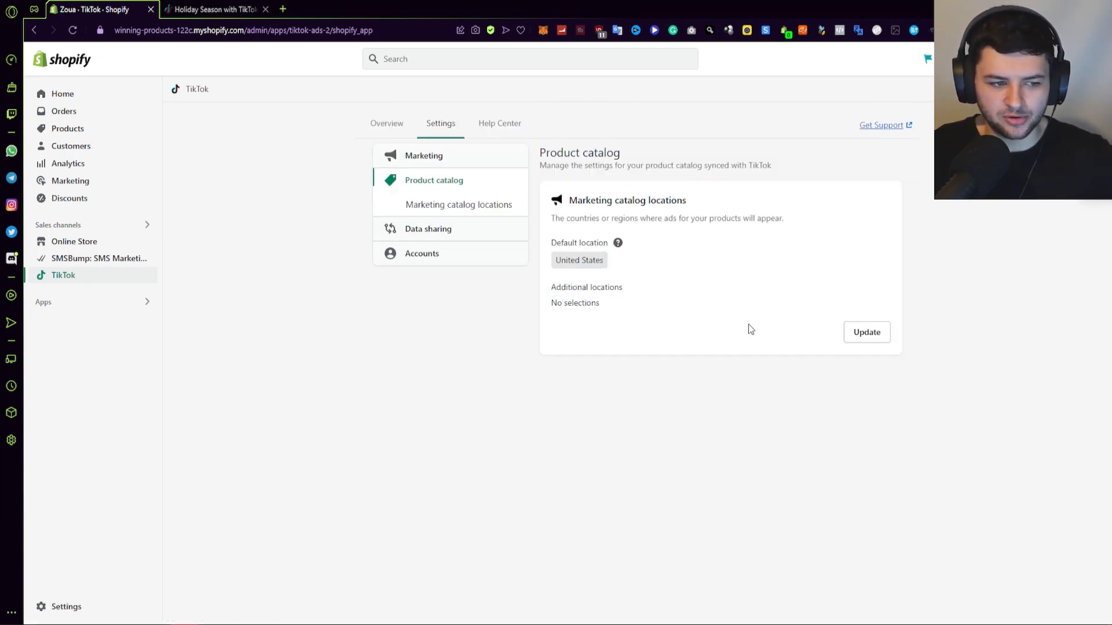
{"action": "left_click", "coordinate": [437, 232]}
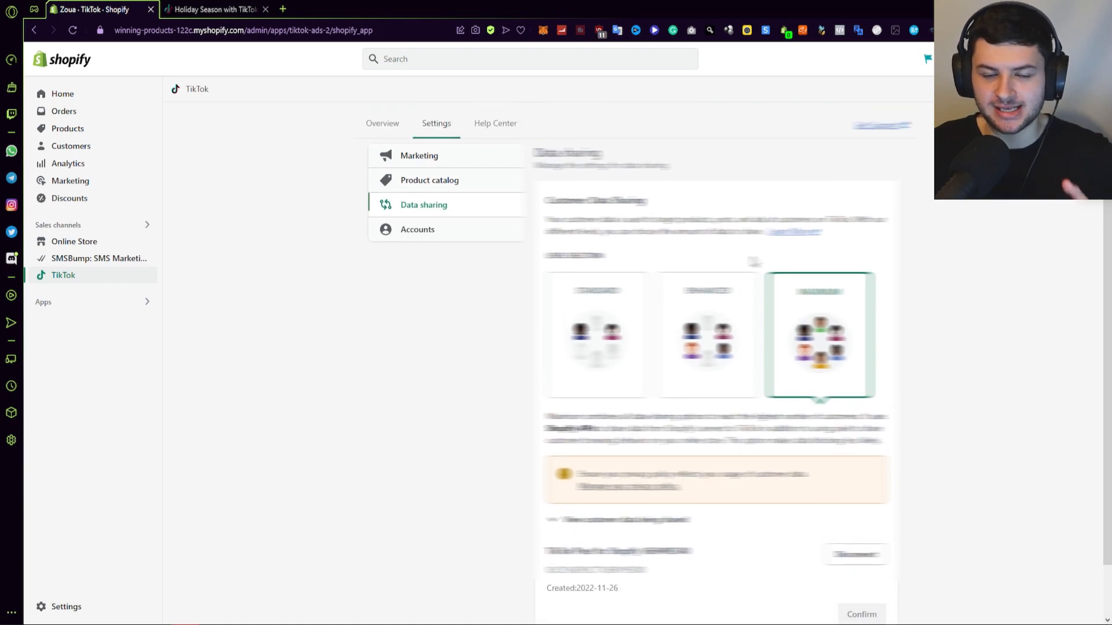
Step: Review the TikTok channel's account settings and the Help Center's getting started, ads management and support topics
{"action": "left_click", "coordinate": [452, 229]}
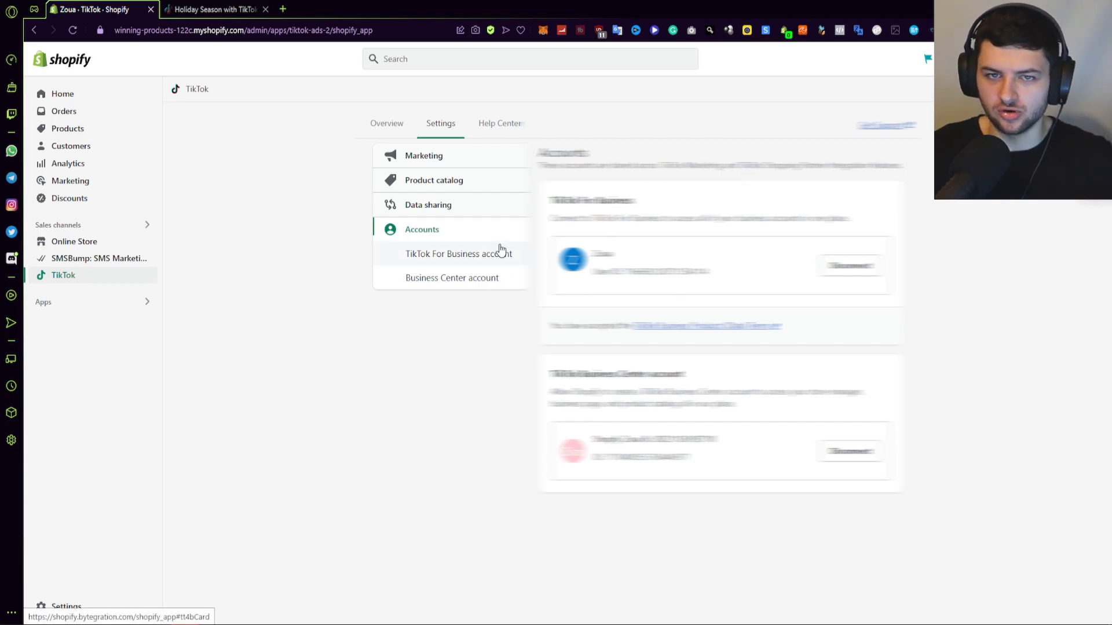
{"action": "left_click", "coordinate": [495, 123]}
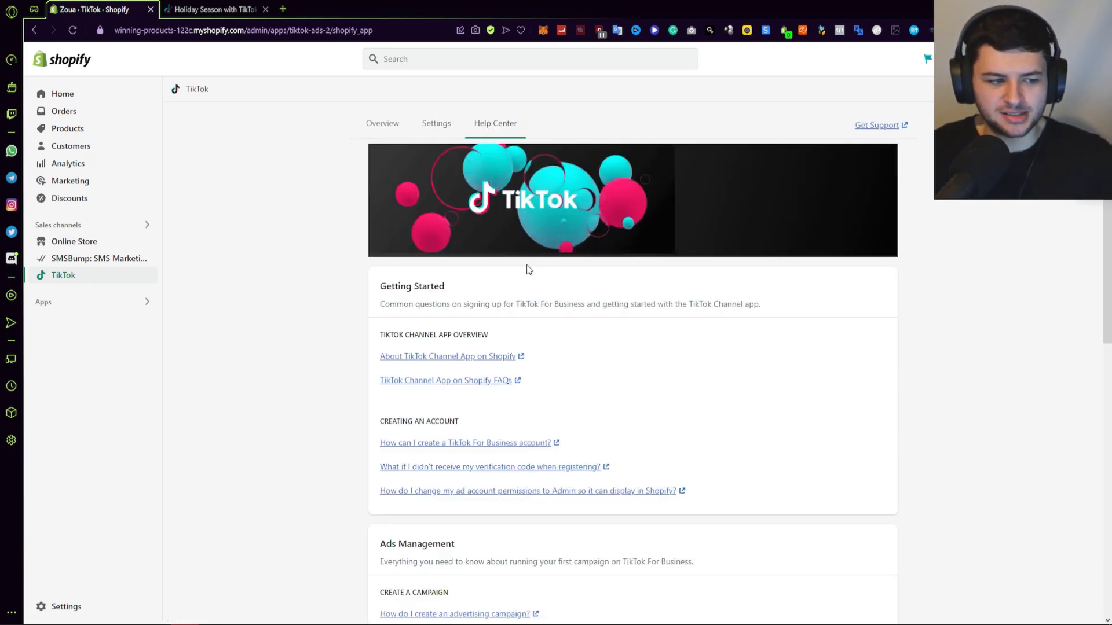
{"action": "scroll", "coordinate": [528, 266], "scroll_direction": "down", "scroll_amount": 1}
{"action": "scroll", "coordinate": [528, 266], "scroll_direction": "down", "scroll_amount": 6}
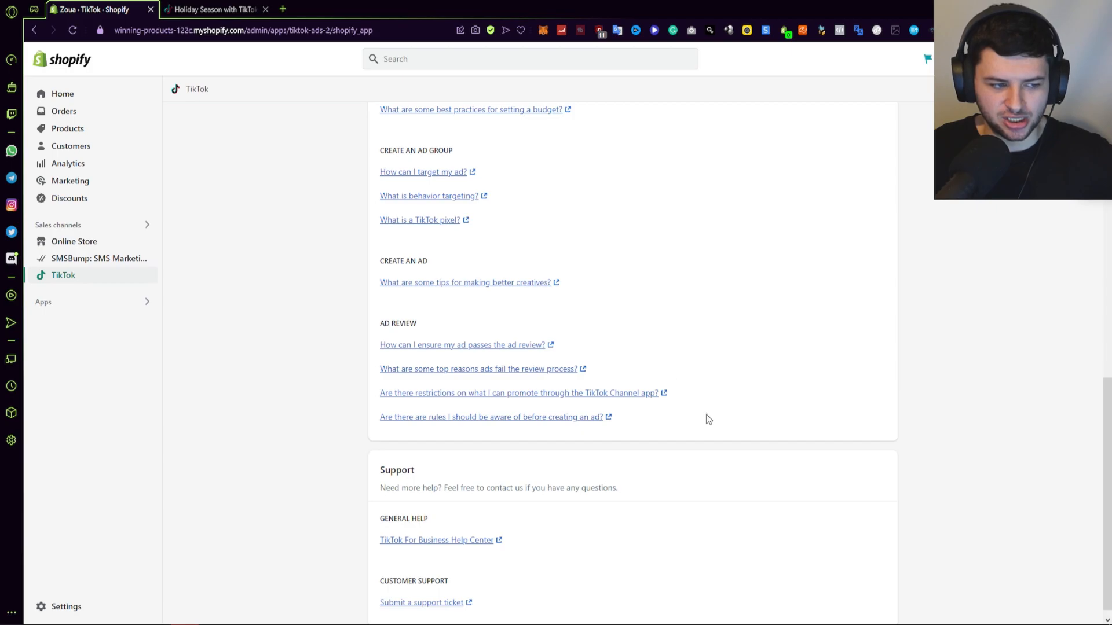
{"action": "scroll", "coordinate": [728, 446], "scroll_direction": "up", "scroll_amount": 10}
{"action": "scroll", "coordinate": [696, 443], "scroll_direction": "up", "scroll_amount": 1}
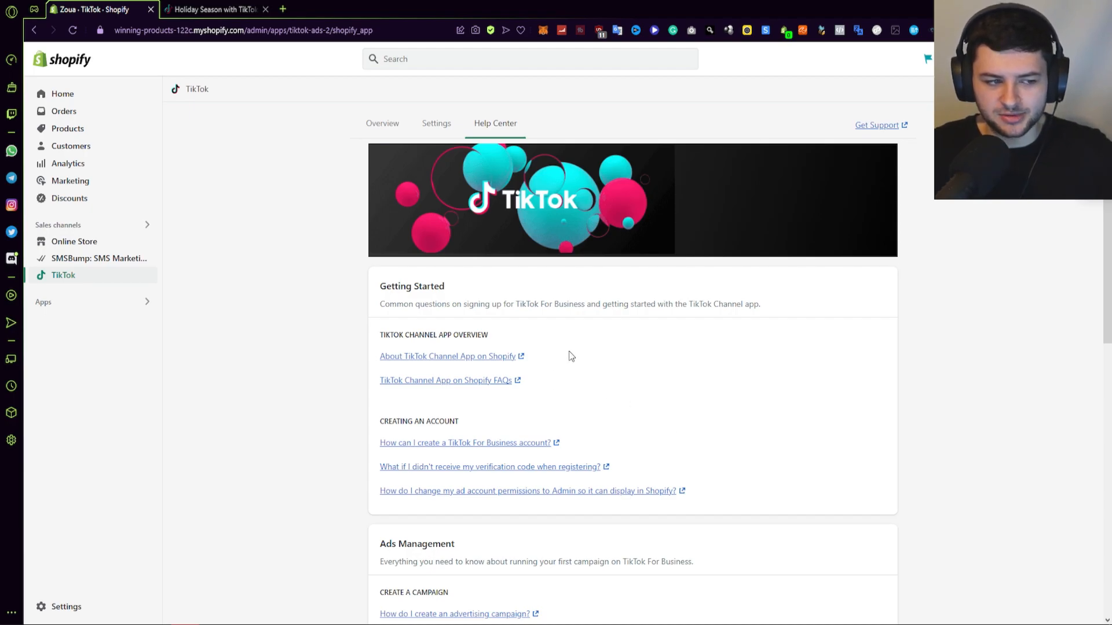
{"action": "scroll", "coordinate": [571, 360], "scroll_direction": "down", "scroll_amount": 4}
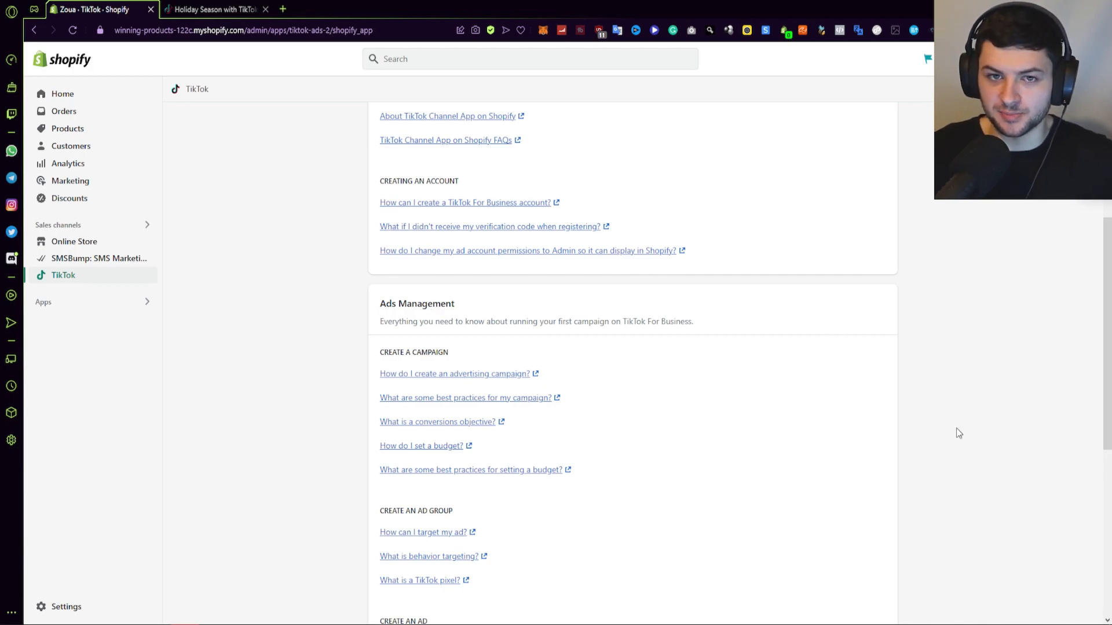
{"action": "scroll", "coordinate": [926, 425], "scroll_direction": "up", "scroll_amount": 4}
Step: Return to the TikTok channel overview and start creating a campaign from the ad credit offer
{"action": "left_click", "coordinate": [401, 126]}
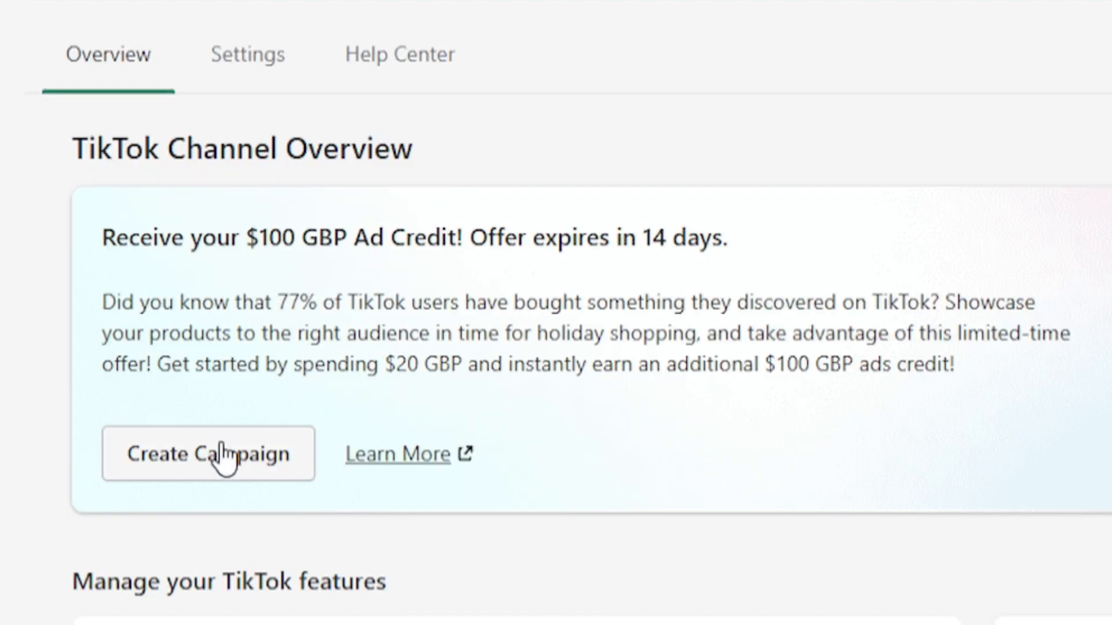
{"action": "left_click", "coordinate": [222, 458]}
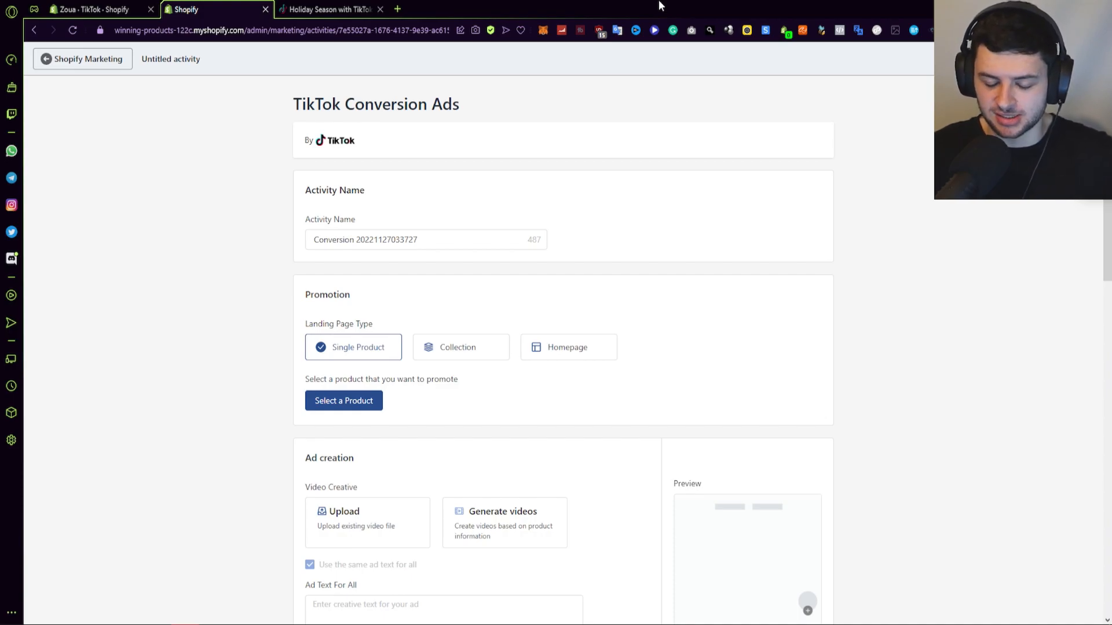
Step: Review the TikTok holiday season page, including its advertiser account form and small business content
{"action": "left_click", "coordinate": [324, 10]}
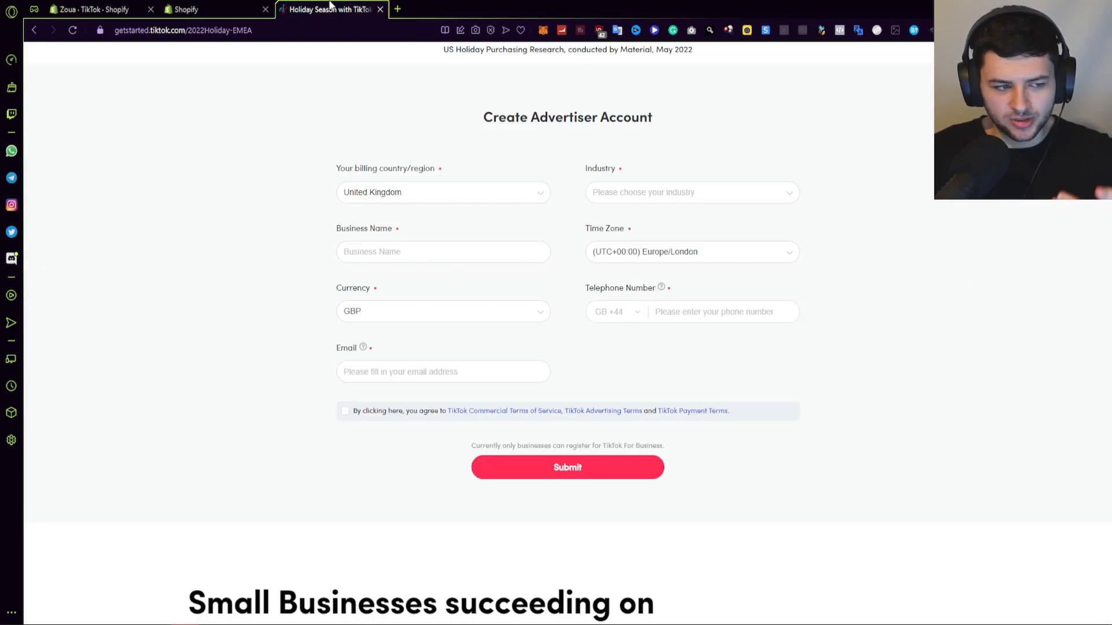
{"action": "scroll", "coordinate": [642, 248], "scroll_direction": "down", "scroll_amount": 10}
{"action": "scroll", "coordinate": [642, 247], "scroll_direction": "up", "scroll_amount": 15}
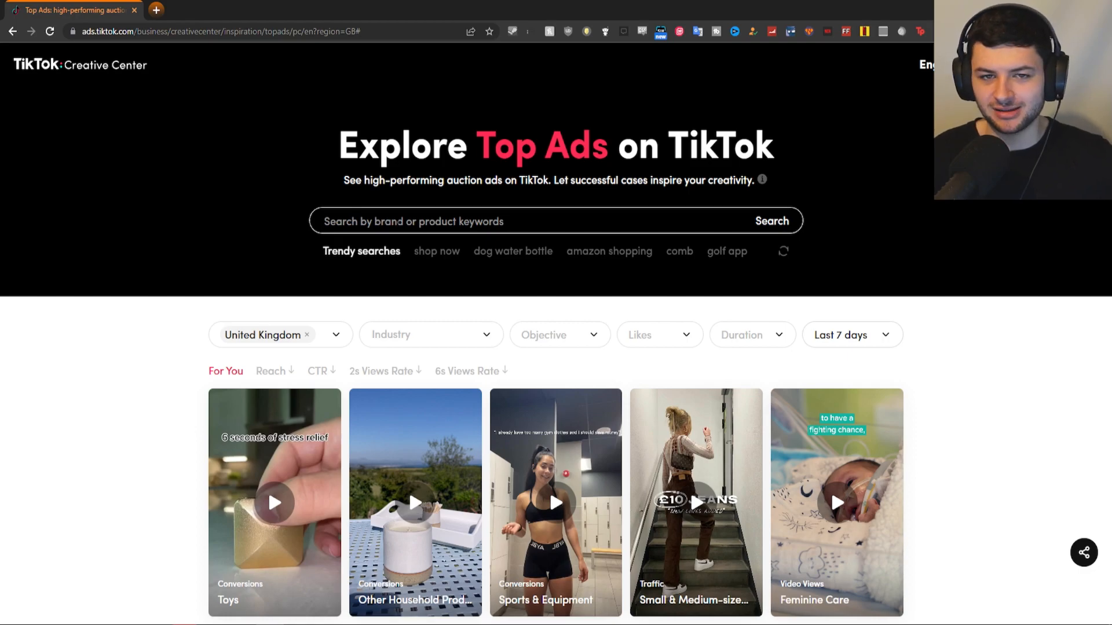
Step: Examine the industry, objective, likes, duration and time period filters for the top ads in TikTok Creative Center
{"action": "scroll", "coordinate": [267, 488], "scroll_direction": "down", "scroll_amount": 1}
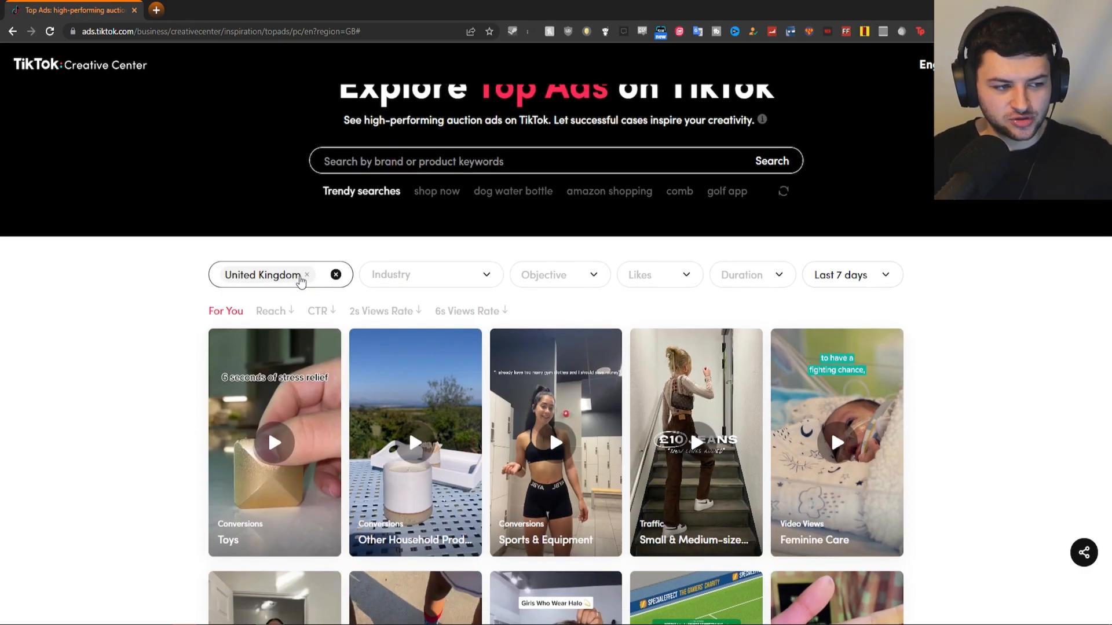
{"action": "left_click", "coordinate": [420, 283]}
{"action": "left_click", "coordinate": [588, 278]}
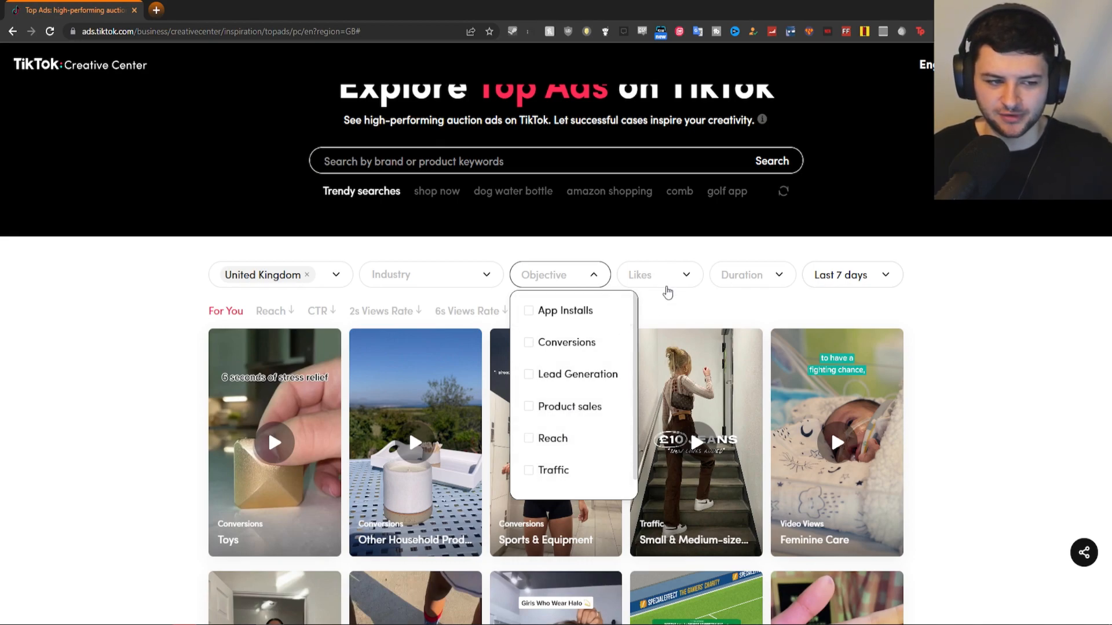
{"action": "left_click", "coordinate": [667, 280]}
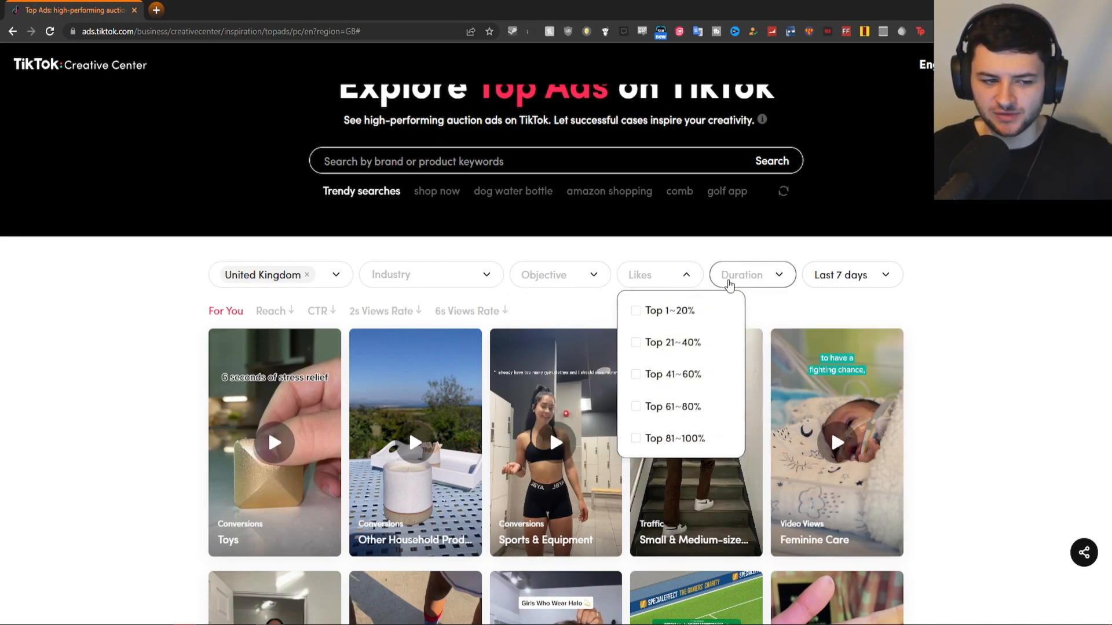
{"action": "left_click", "coordinate": [730, 284]}
{"action": "left_click", "coordinate": [891, 283]}
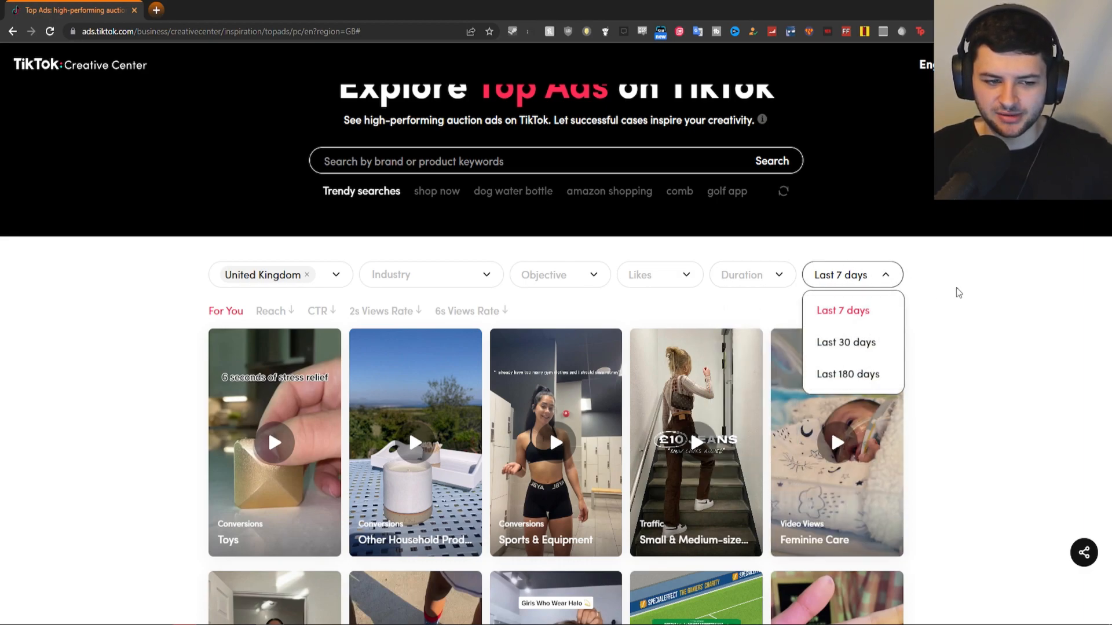
{"action": "left_click", "coordinate": [929, 307]}
{"action": "left_click", "coordinate": [883, 278]}
{"action": "left_click", "coordinate": [883, 277]}
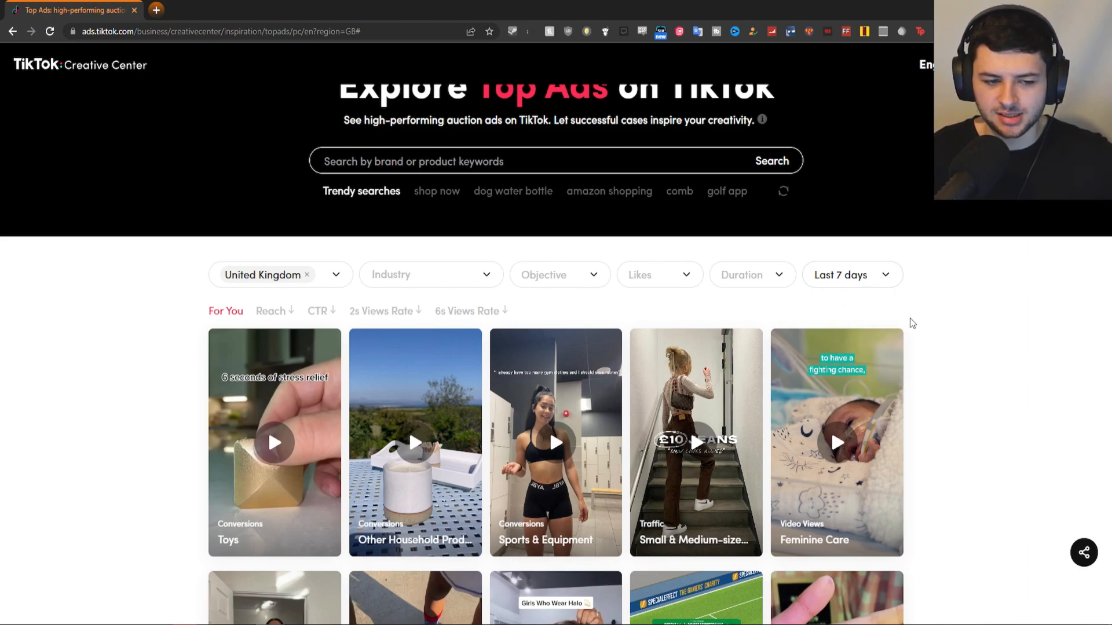
Step: Look over the leading United Kingdom ads and recheck which time periods the list can be filtered by
{"action": "scroll", "coordinate": [973, 412], "scroll_direction": "down", "scroll_amount": 3}
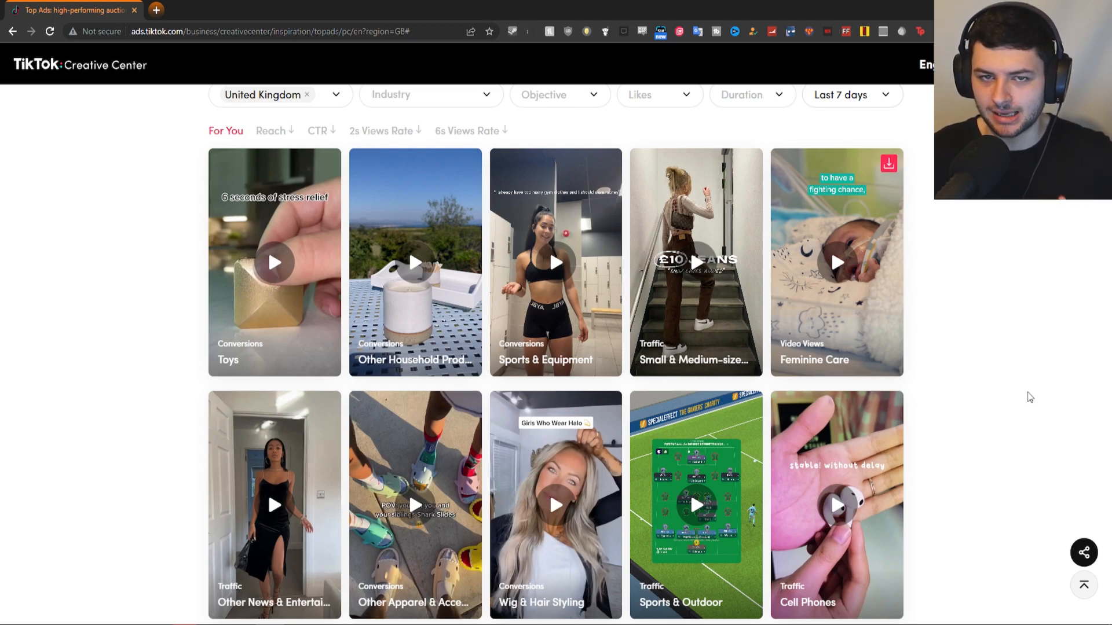
{"action": "left_click", "coordinate": [869, 97]}
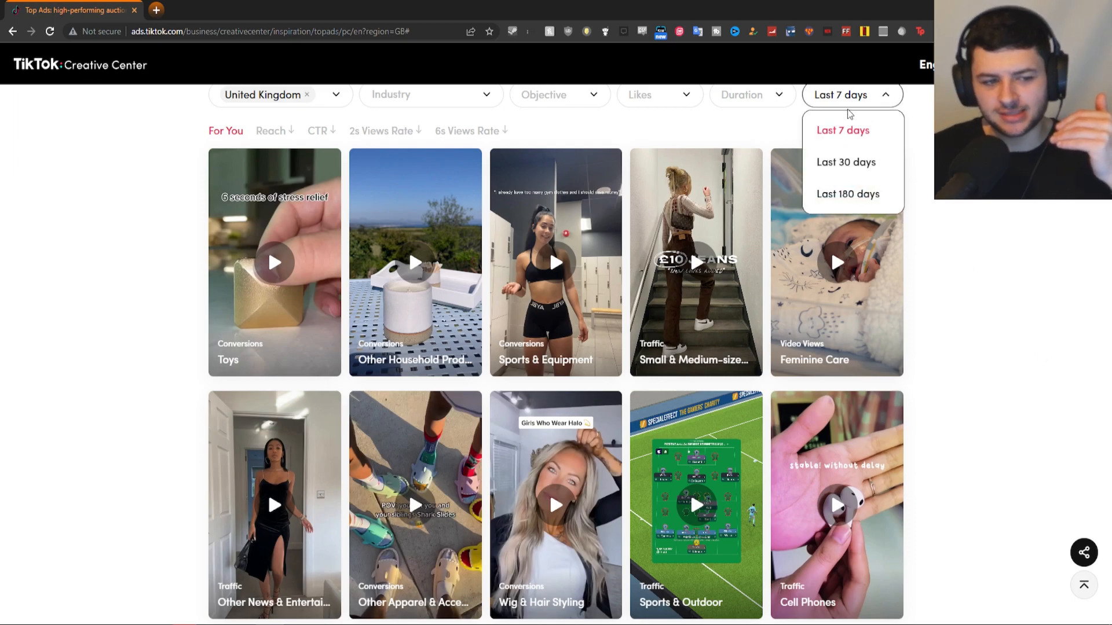
{"action": "left_click", "coordinate": [869, 98]}
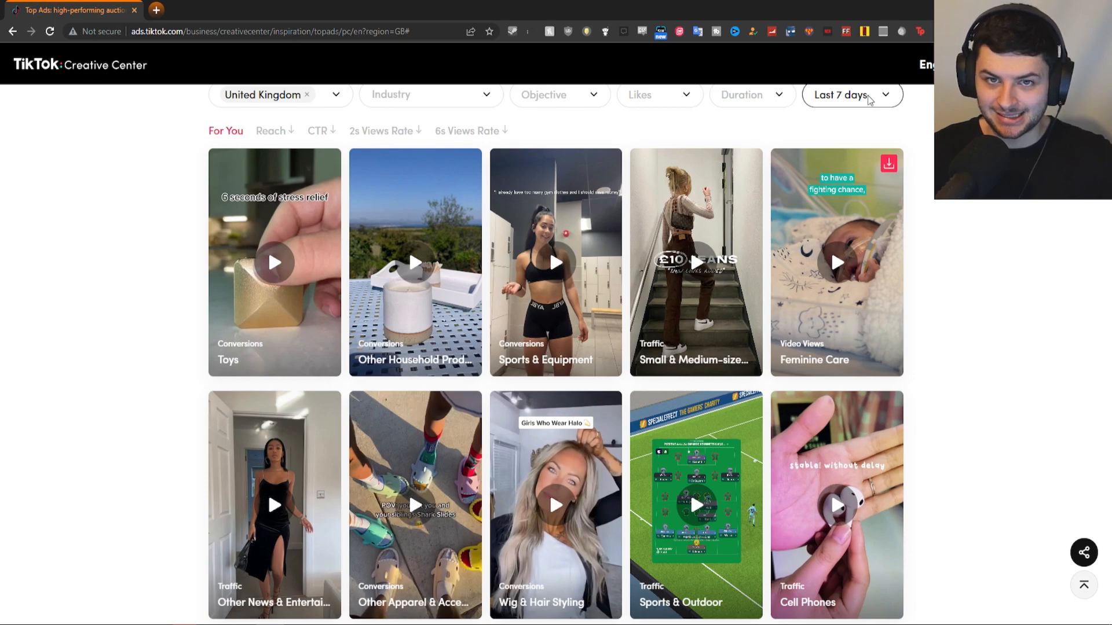
{"action": "left_click", "coordinate": [869, 98]}
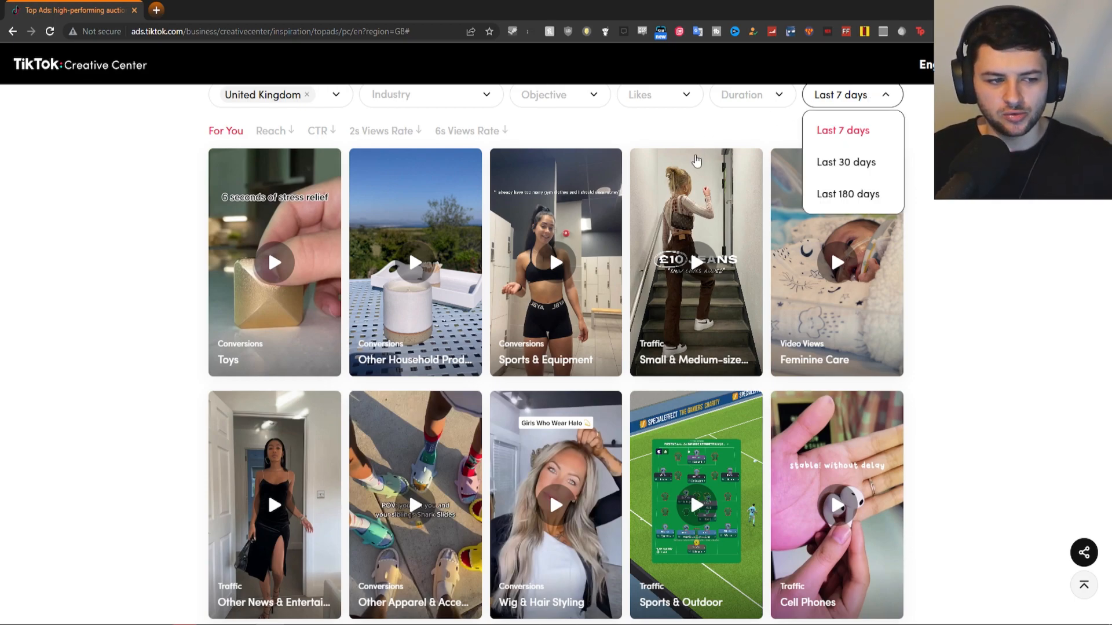
{"action": "left_click", "coordinate": [886, 95]}
{"action": "left_click", "coordinate": [888, 96]}
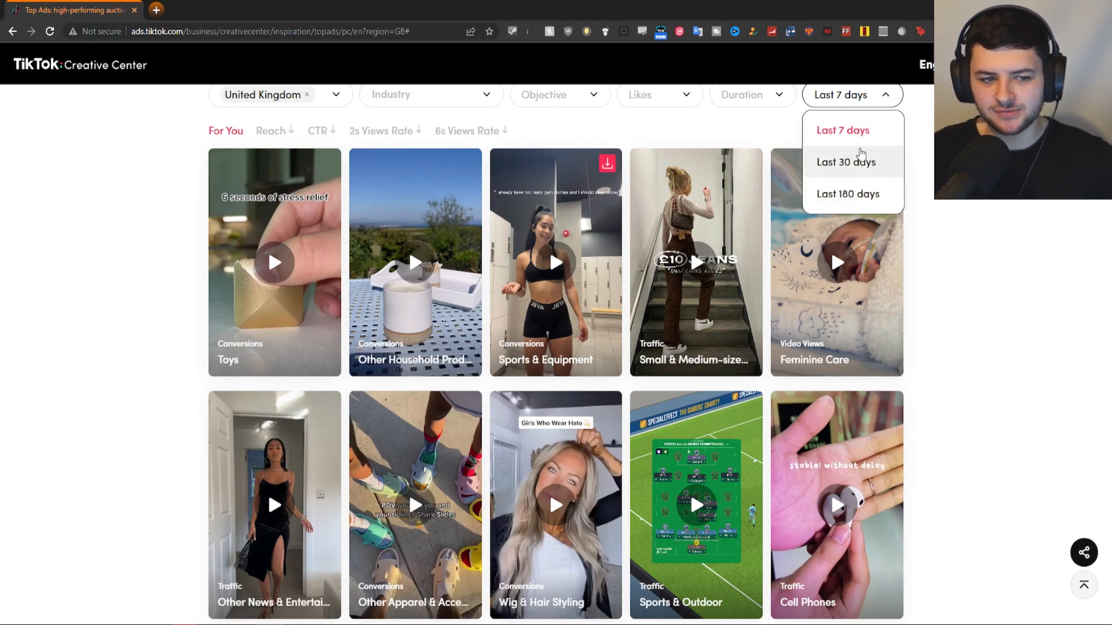
Step: Browse the United Kingdom top ads from the last 7 days and preview individual ads for inspiration
{"action": "scroll", "coordinate": [971, 204], "scroll_direction": "down", "scroll_amount": 2}
{"action": "scroll", "coordinate": [971, 204], "scroll_direction": "down", "scroll_amount": 7}
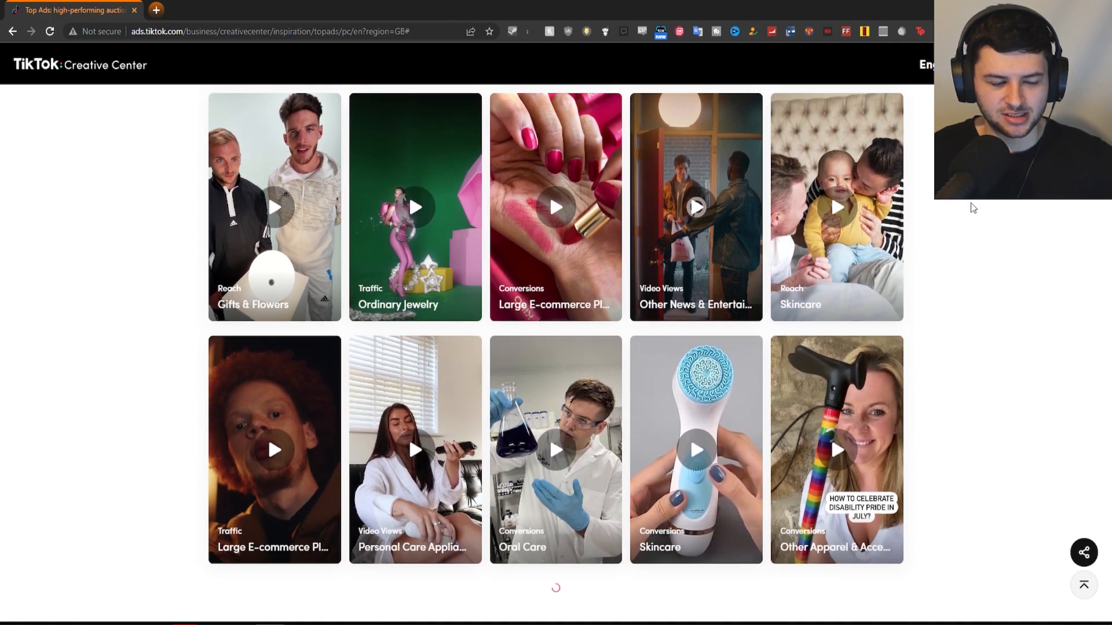
{"action": "scroll", "coordinate": [971, 204], "scroll_direction": "down", "scroll_amount": 1}
{"action": "middle_click", "coordinate": [987, 322]}
{"action": "scroll", "coordinate": [859, 223], "scroll_direction": "down", "scroll_amount": 1}
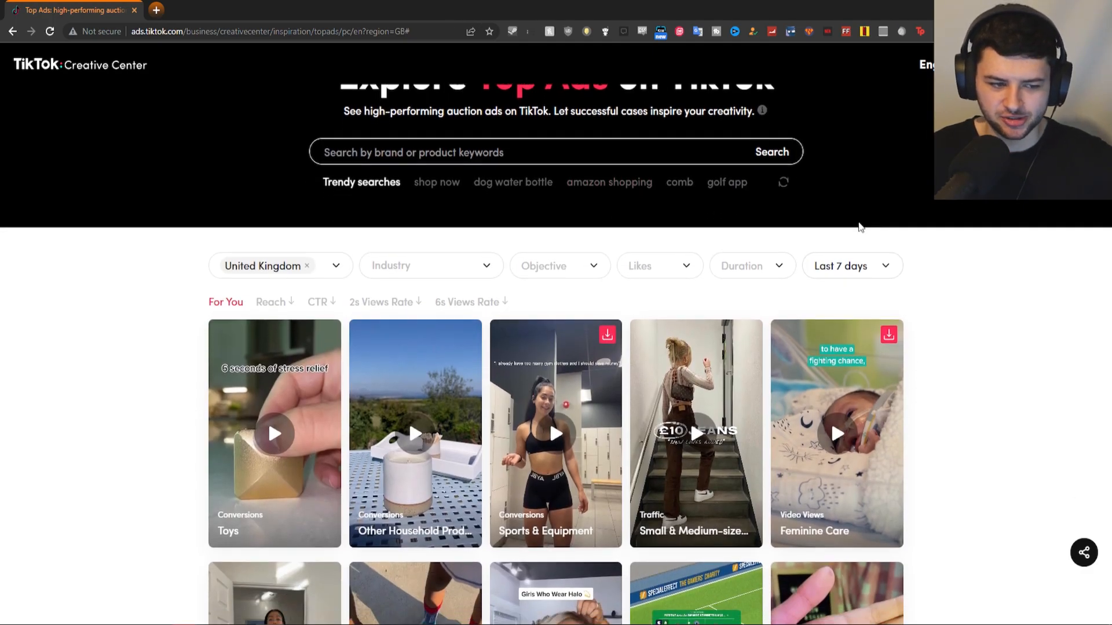
{"action": "scroll", "coordinate": [859, 226], "scroll_direction": "down", "scroll_amount": 2}
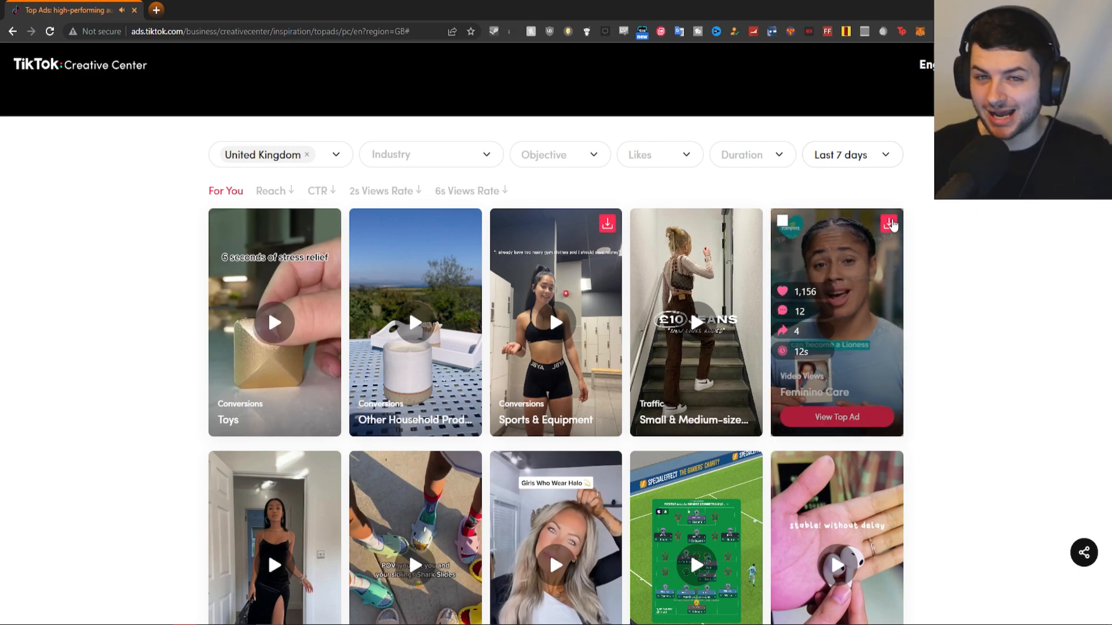
{"action": "scroll", "coordinate": [892, 224], "scroll_direction": "down", "scroll_amount": 3}
{"action": "scroll", "coordinate": [680, 217], "scroll_direction": "down", "scroll_amount": 7}
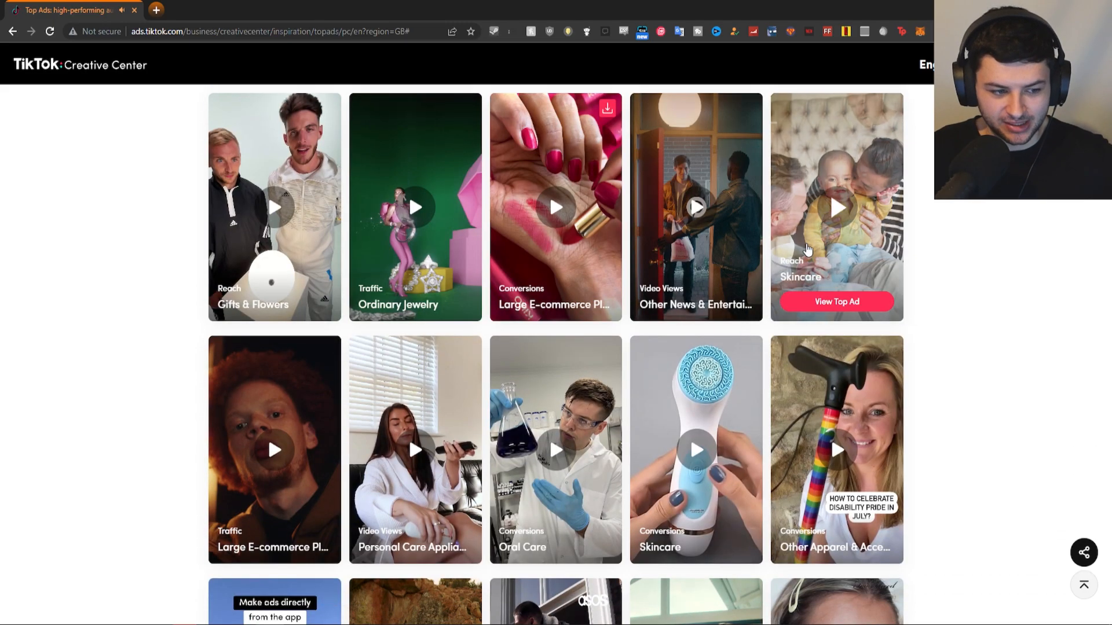
{"action": "scroll", "coordinate": [808, 249], "scroll_direction": "down", "scroll_amount": 10}
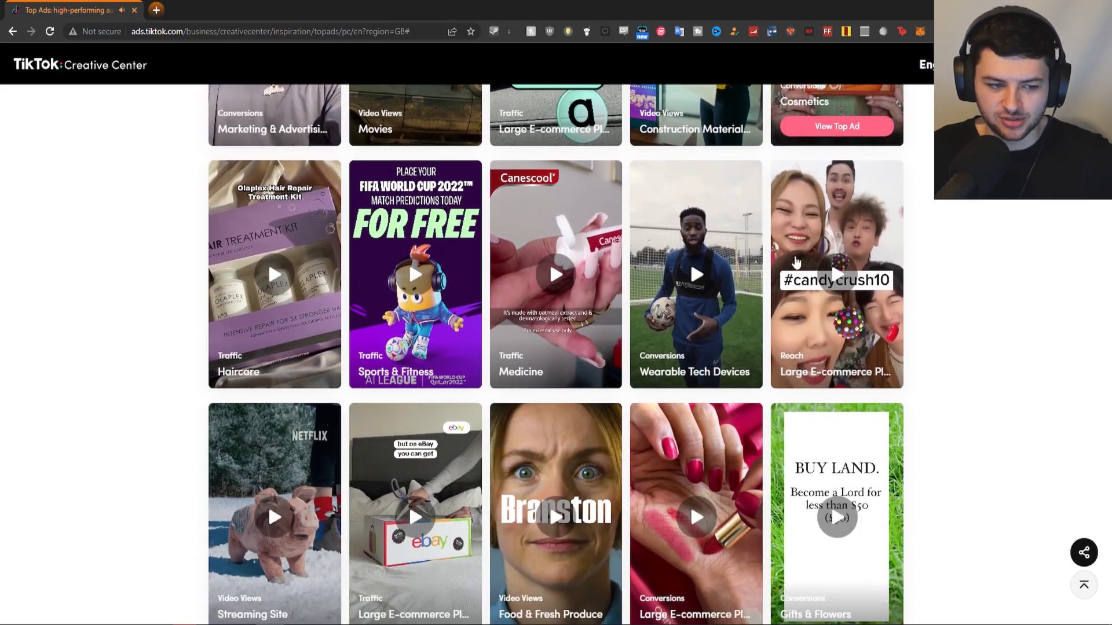
{"action": "scroll", "coordinate": [797, 262], "scroll_direction": "down", "scroll_amount": 14}
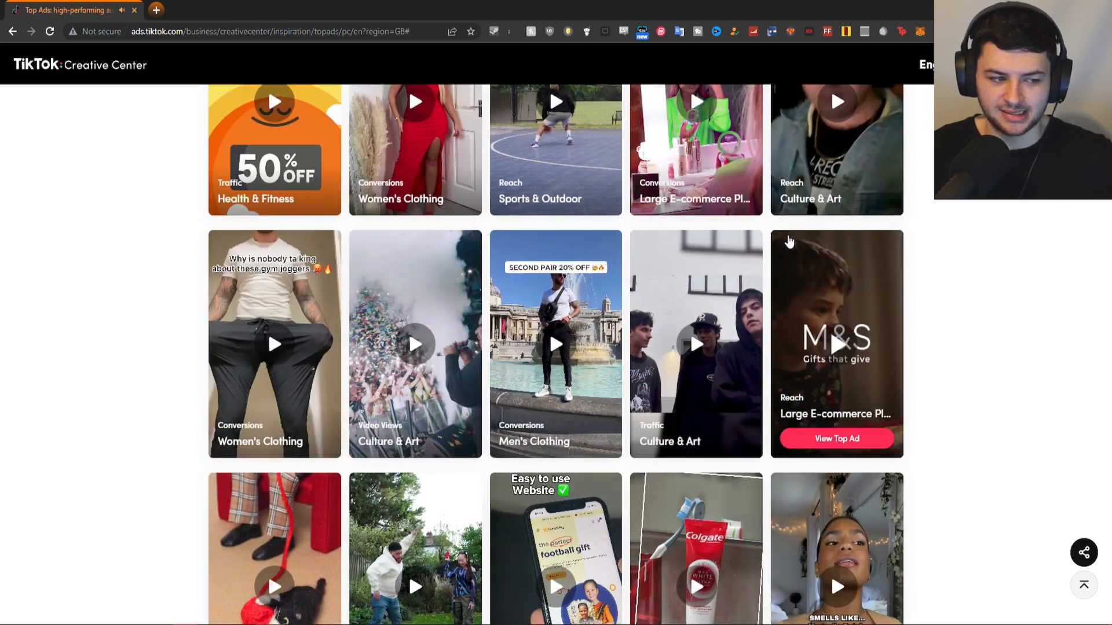
{"action": "scroll", "coordinate": [788, 242], "scroll_direction": "down", "scroll_amount": 12}
Step: Search the top ads for "led light"
{"action": "scroll", "coordinate": [919, 266], "scroll_direction": "up", "scroll_amount": 20}
{"action": "type", "text": "led light"}
{"action": "key", "text": "Return"}
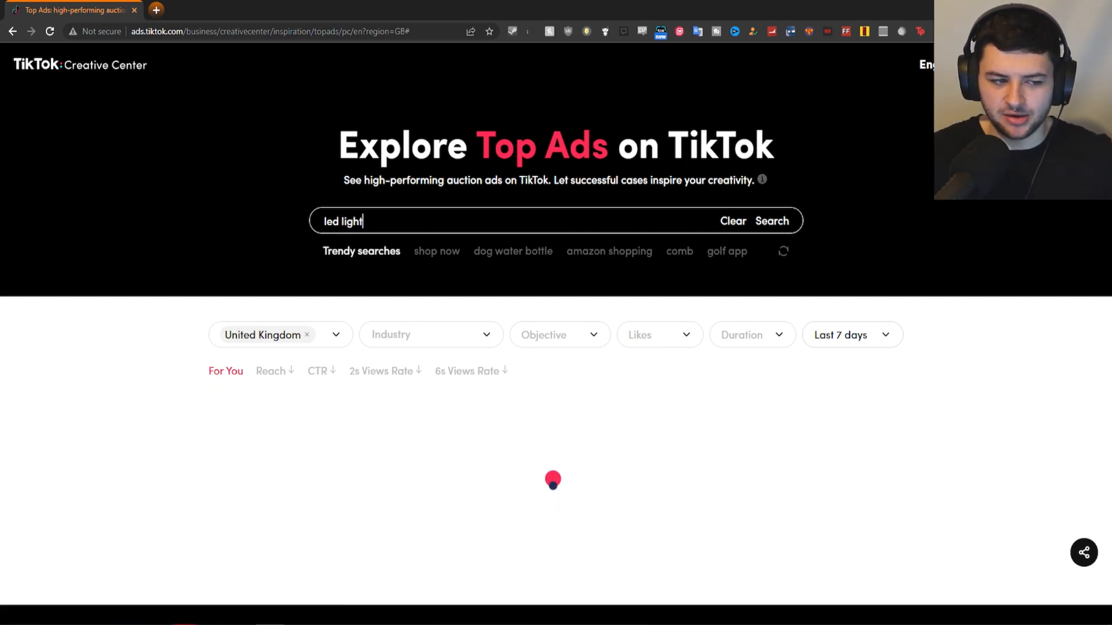
Step: Browse the LED light ad results and preview individual ads to see how similar products are promoted
{"action": "scroll", "coordinate": [611, 235], "scroll_direction": "down", "scroll_amount": 4}
{"action": "scroll", "coordinate": [764, 232], "scroll_direction": "up", "scroll_amount": 3}
{"action": "scroll", "coordinate": [921, 257], "scroll_direction": "down", "scroll_amount": 1}
{"action": "scroll", "coordinate": [943, 265], "scroll_direction": "up", "scroll_amount": 1}
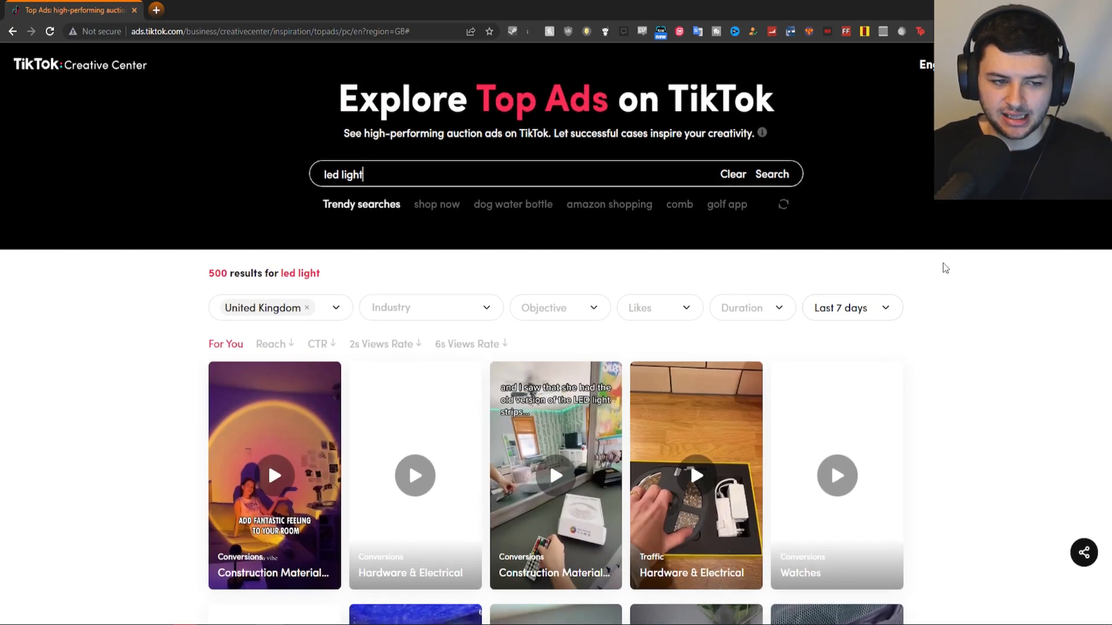
{"action": "scroll", "coordinate": [944, 268], "scroll_direction": "down", "scroll_amount": 4}
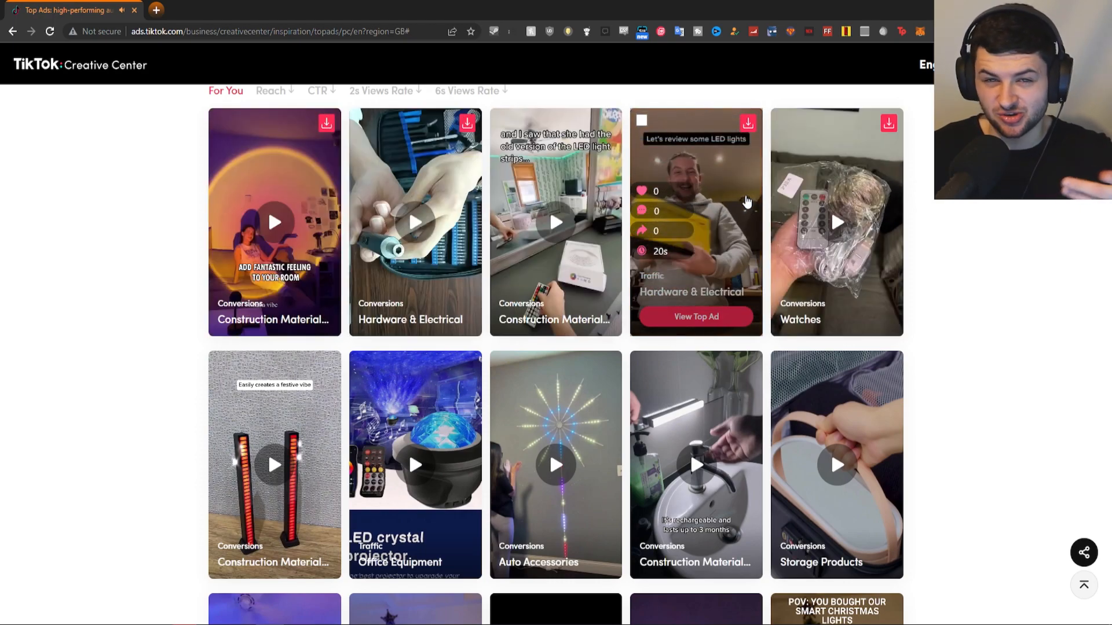
{"action": "scroll", "coordinate": [781, 213], "scroll_direction": "up", "scroll_amount": 1}
{"action": "scroll", "coordinate": [395, 325], "scroll_direction": "down", "scroll_amount": 7}
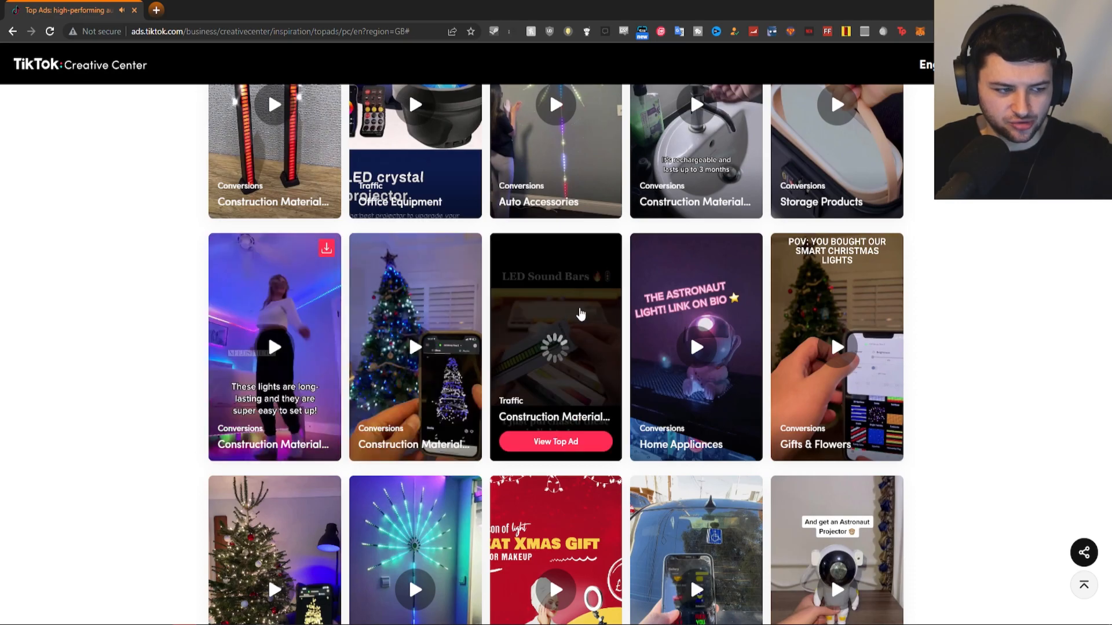
{"action": "scroll", "coordinate": [405, 347], "scroll_direction": "down", "scroll_amount": 3}
{"action": "scroll", "coordinate": [840, 376], "scroll_direction": "down", "scroll_amount": 5}
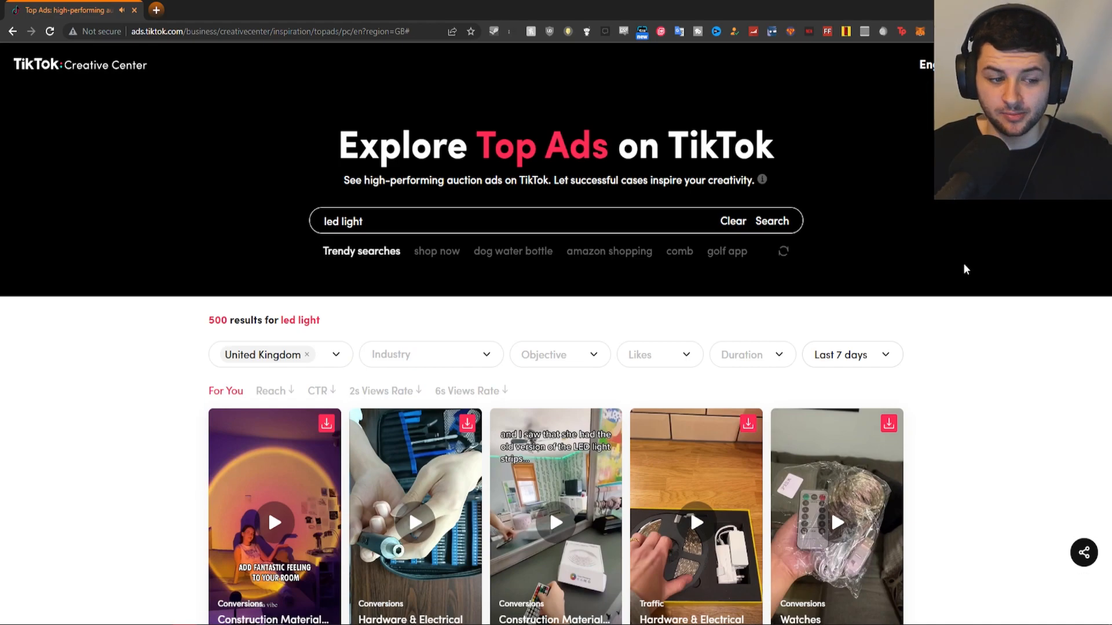
{"action": "scroll", "coordinate": [964, 266], "scroll_direction": "down", "scroll_amount": 3}
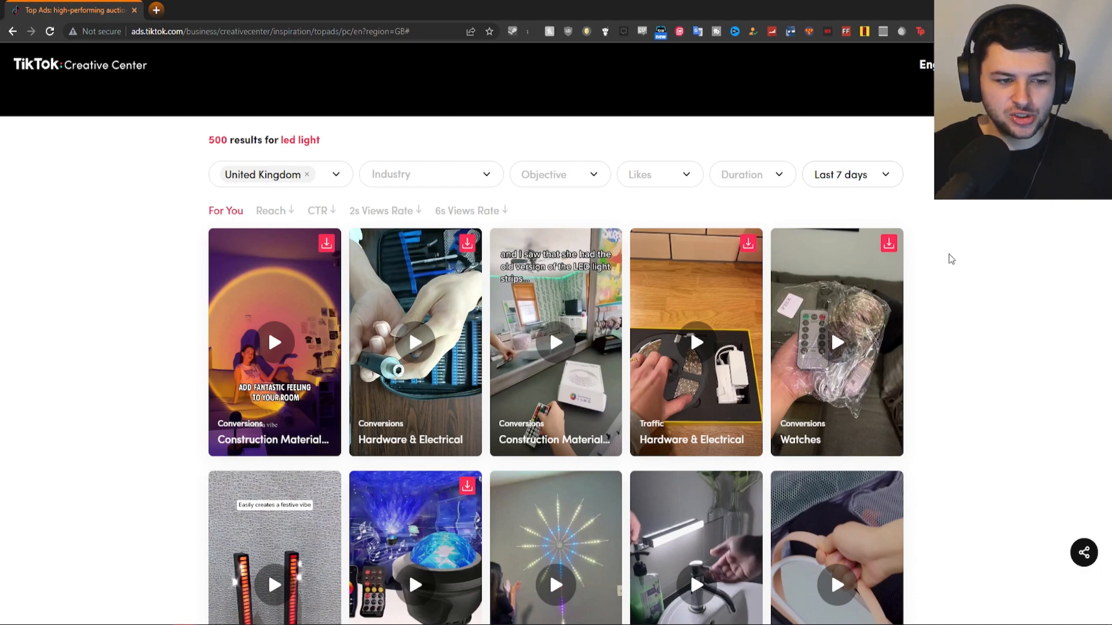
Step: Return to the general top ads list and inspect the likes, comments, shares and duration of individual ads
{"action": "mouse_move", "coordinate": [533, 254]}
{"action": "scroll", "coordinate": [606, 285], "scroll_direction": "down", "scroll_amount": 3}
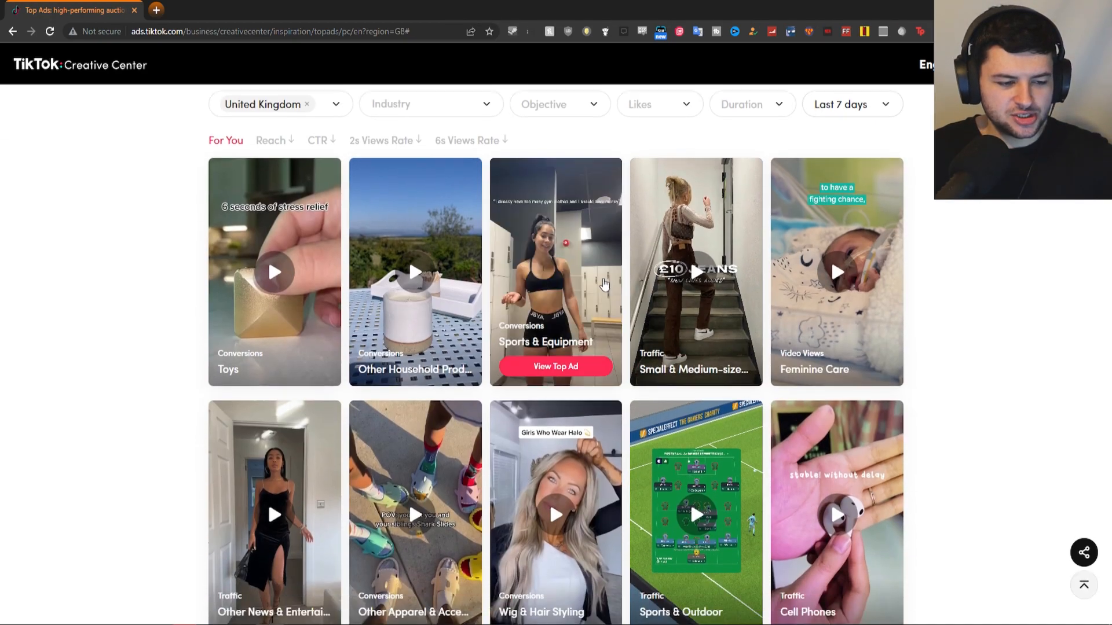
{"action": "scroll", "coordinate": [555, 267], "scroll_direction": "up", "scroll_amount": 2}
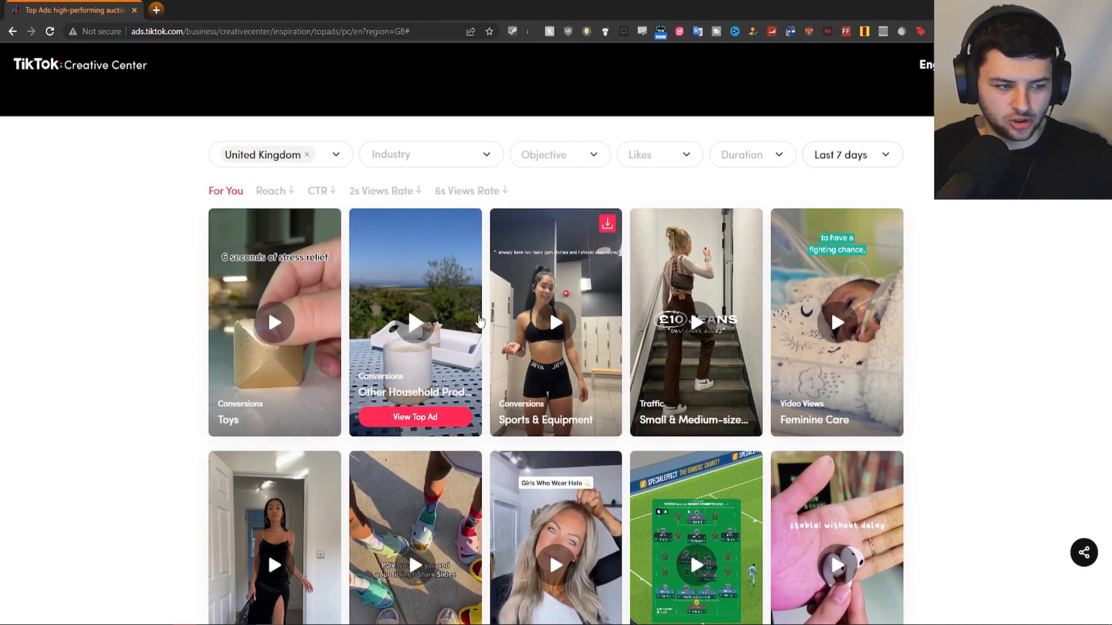
{"action": "mouse_move", "coordinate": [551, 270]}
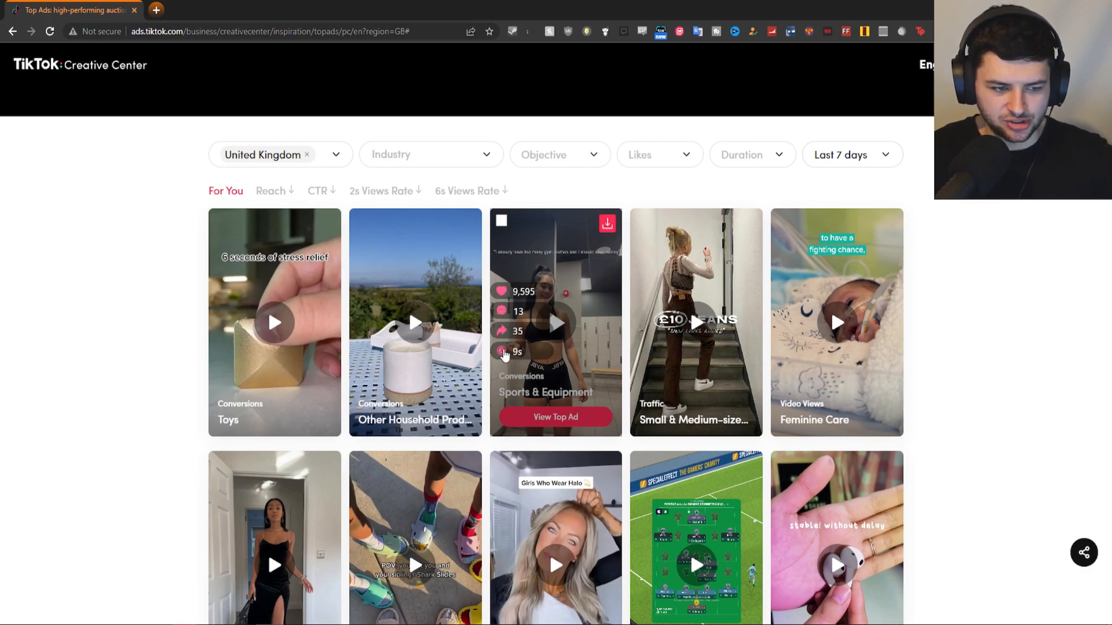
{"action": "mouse_move", "coordinate": [778, 234]}
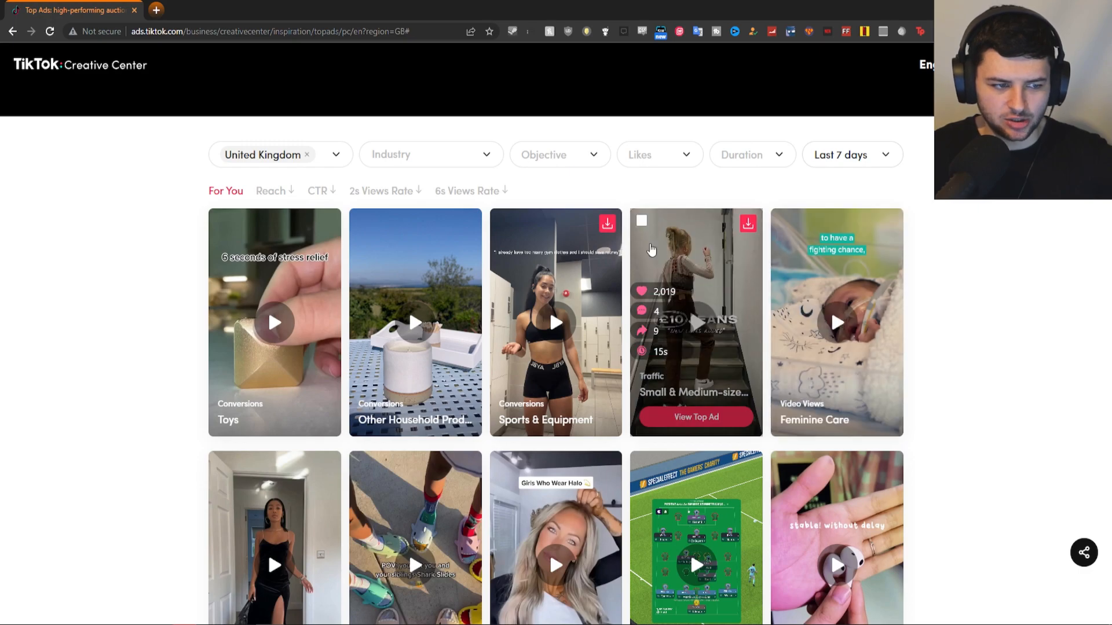
Step: Sort the United Kingdom top ads by reach, then by CTR, and browse the sorted results
{"action": "left_click", "coordinate": [269, 191]}
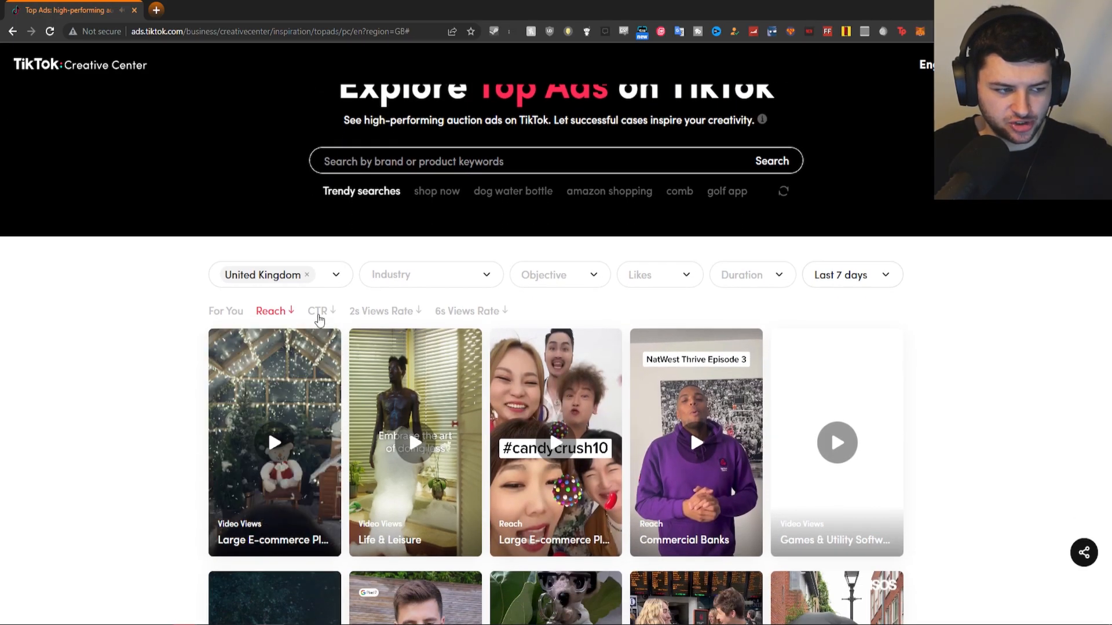
{"action": "left_click", "coordinate": [319, 312]}
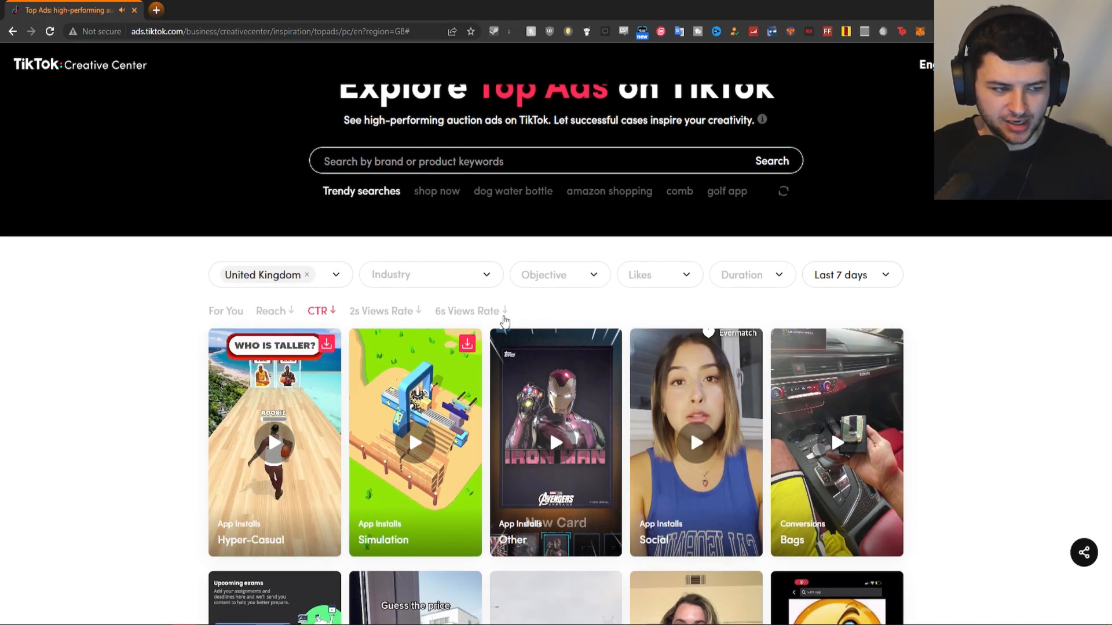
{"action": "scroll", "coordinate": [423, 325], "scroll_direction": "down", "scroll_amount": 4}
{"action": "scroll", "coordinate": [300, 296], "scroll_direction": "up", "scroll_amount": 2}
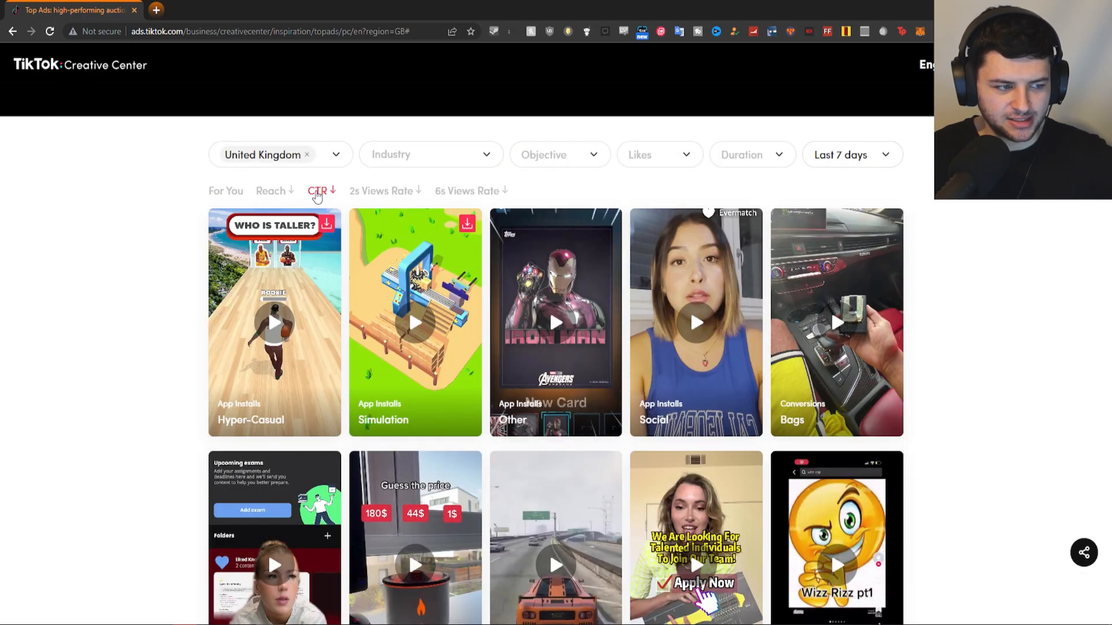
Step: Open the "Who is taller?" ad from the CTR-sorted list and examine its region, objective, engagement figures and CTR graph
{"action": "left_click", "coordinate": [296, 262]}
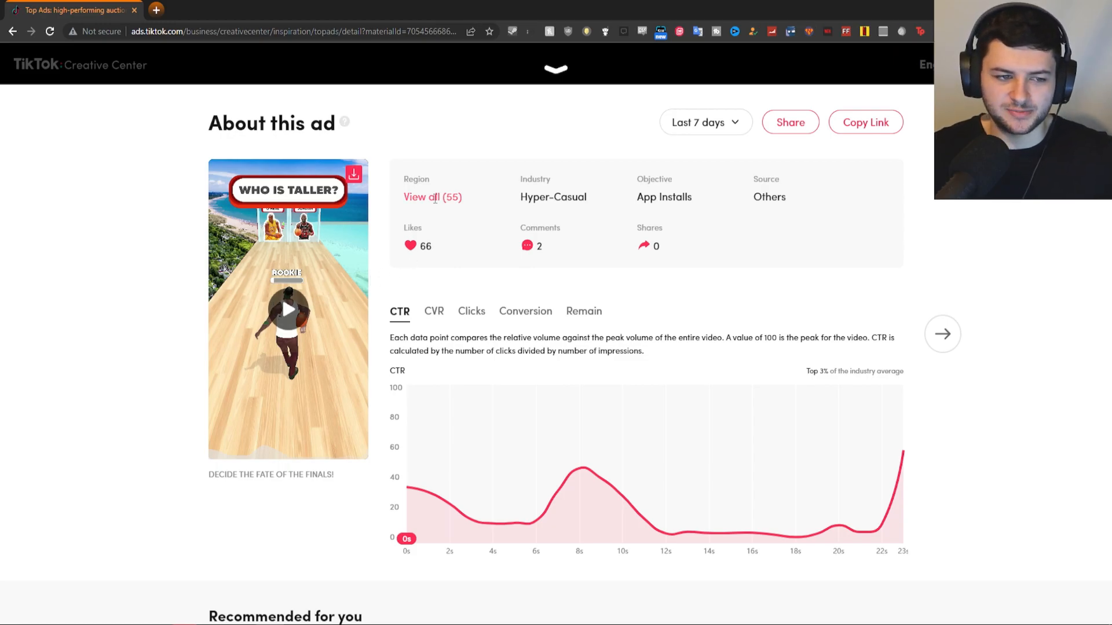
{"action": "mouse_move", "coordinate": [412, 200]}
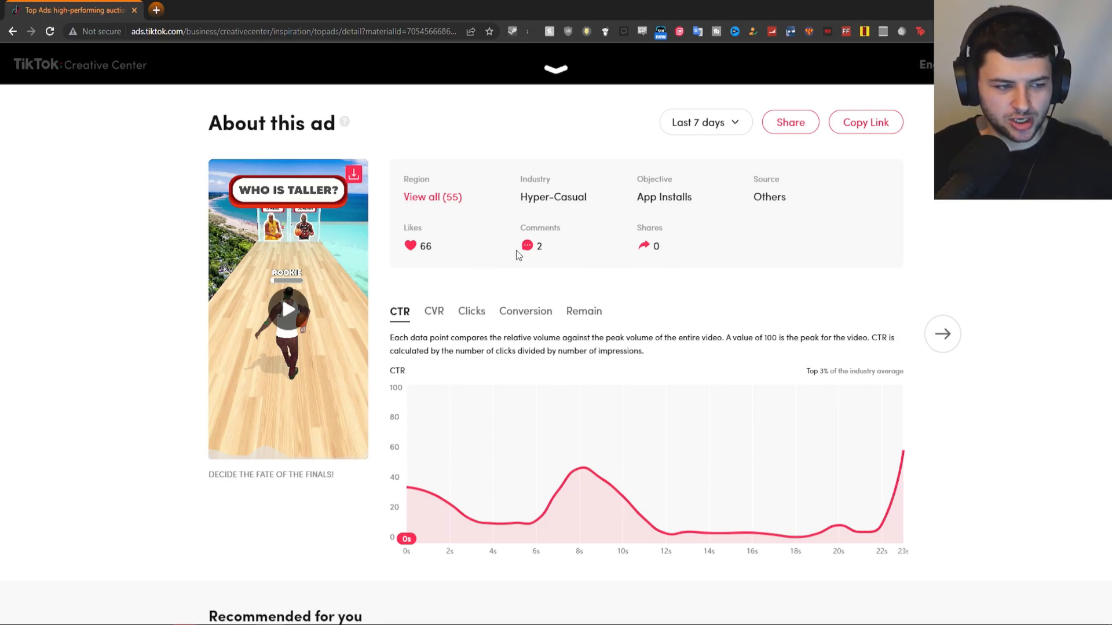
{"action": "scroll", "coordinate": [662, 278], "scroll_direction": "down", "scroll_amount": 1}
{"action": "scroll", "coordinate": [560, 209], "scroll_direction": "up", "scroll_amount": 1}
{"action": "scroll", "coordinate": [521, 243], "scroll_direction": "down", "scroll_amount": 1}
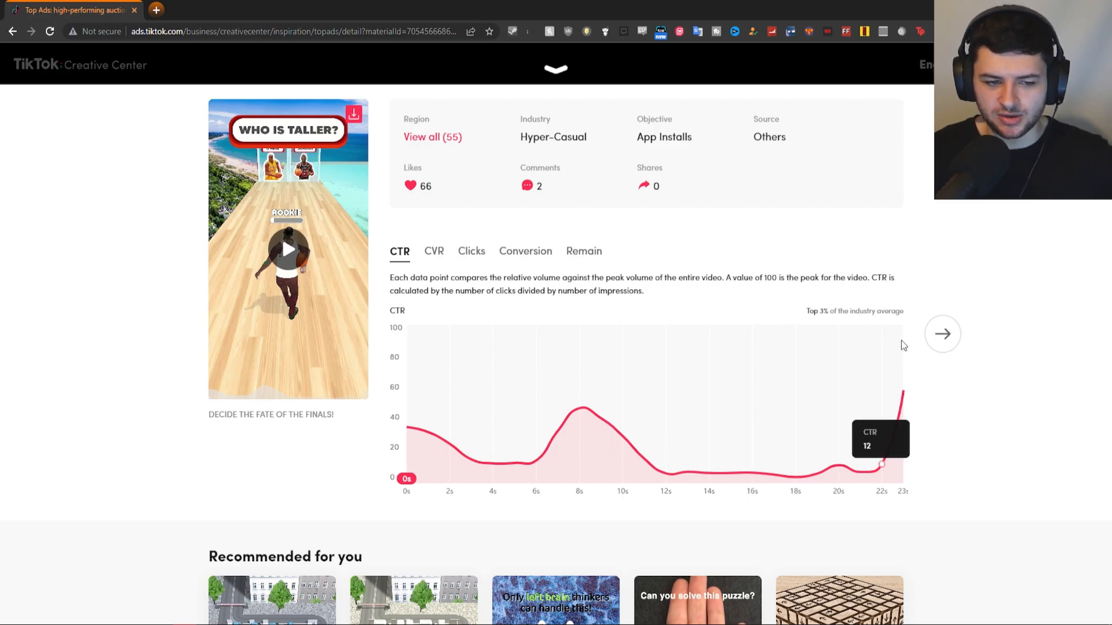
Step: Examine the ad's CVR, Clicks, Conversion and Remain graphs to see how viewers respond over the length of the video
{"action": "left_click", "coordinate": [433, 251]}
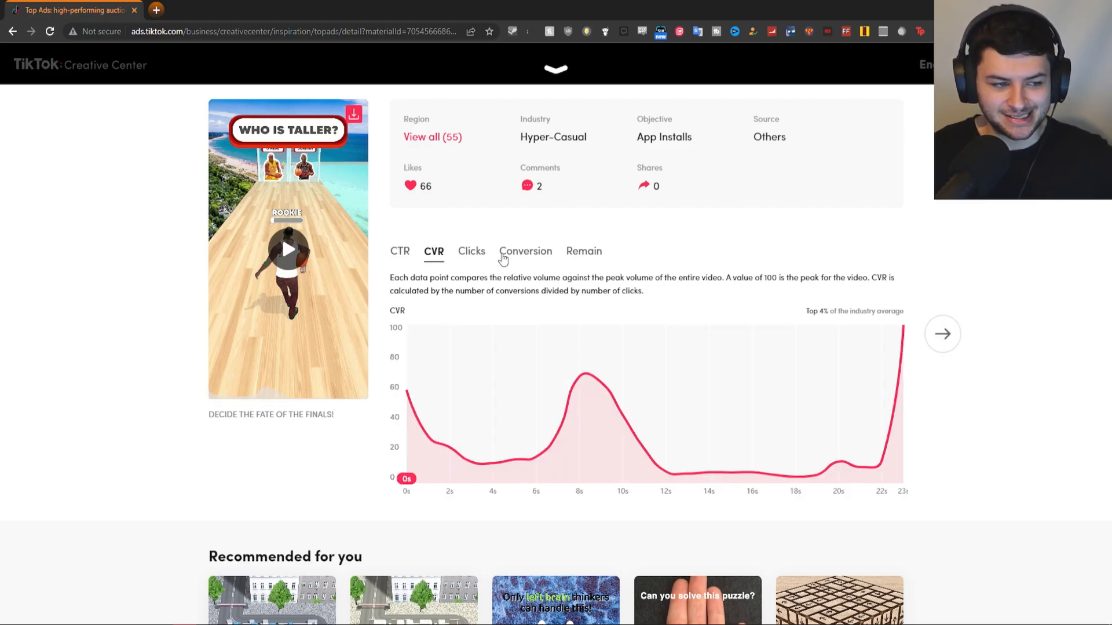
{"action": "double_click", "coordinate": [430, 256]}
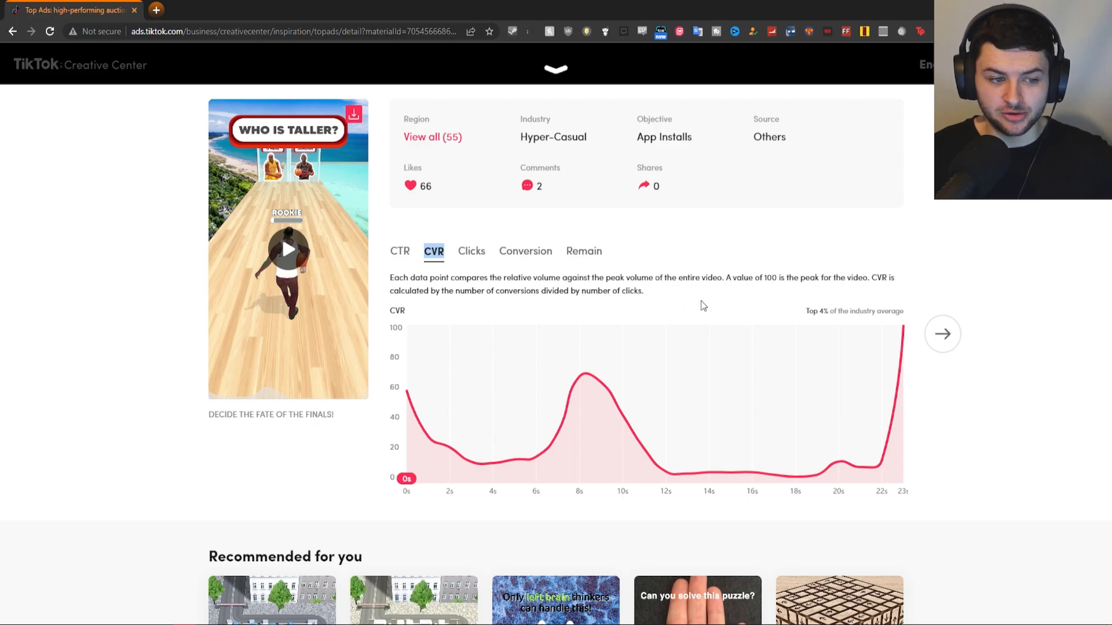
{"action": "left_click", "coordinate": [475, 252]}
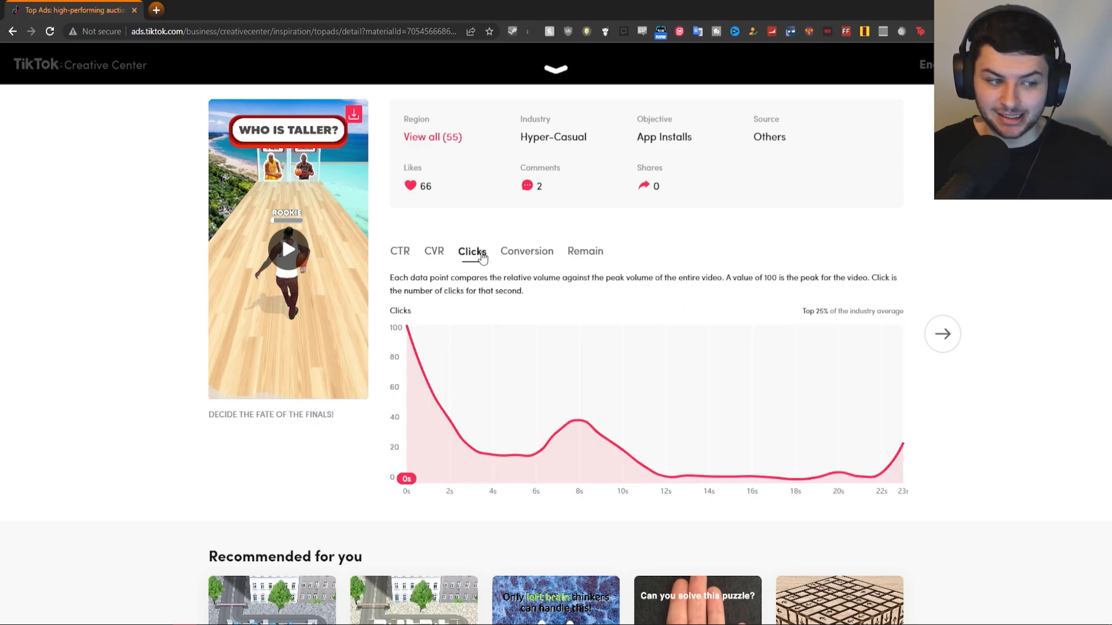
{"action": "left_click", "coordinate": [504, 252]}
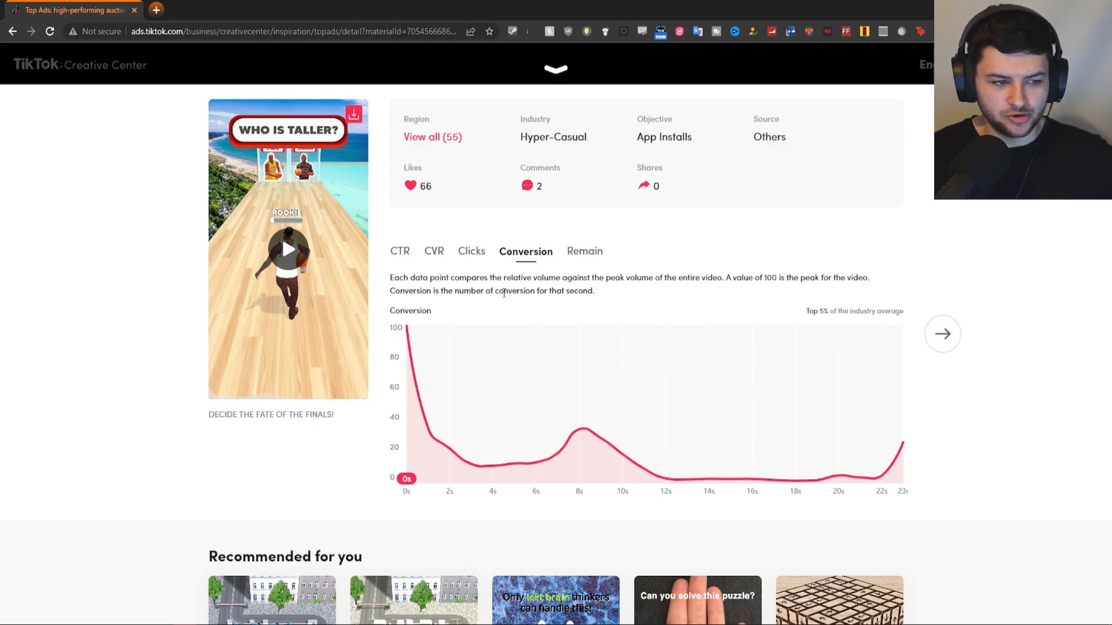
{"action": "left_click", "coordinate": [570, 253]}
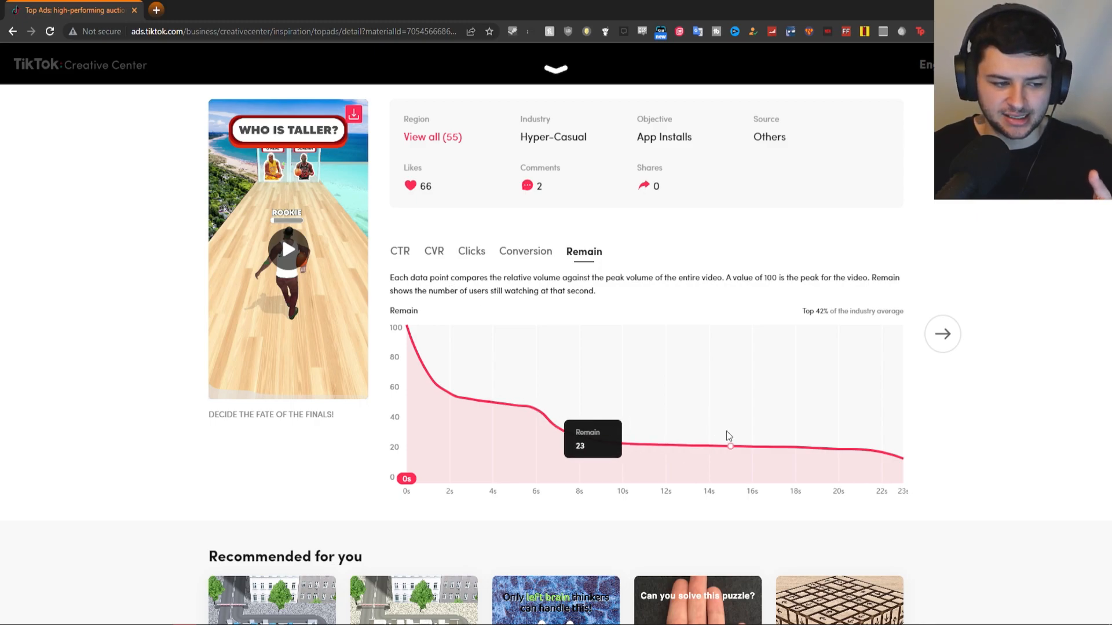
{"action": "scroll", "coordinate": [662, 413], "scroll_direction": "down", "scroll_amount": 2}
{"action": "scroll", "coordinate": [662, 413], "scroll_direction": "down", "scroll_amount": 1}
{"action": "scroll", "coordinate": [519, 243], "scroll_direction": "up", "scroll_amount": 3}
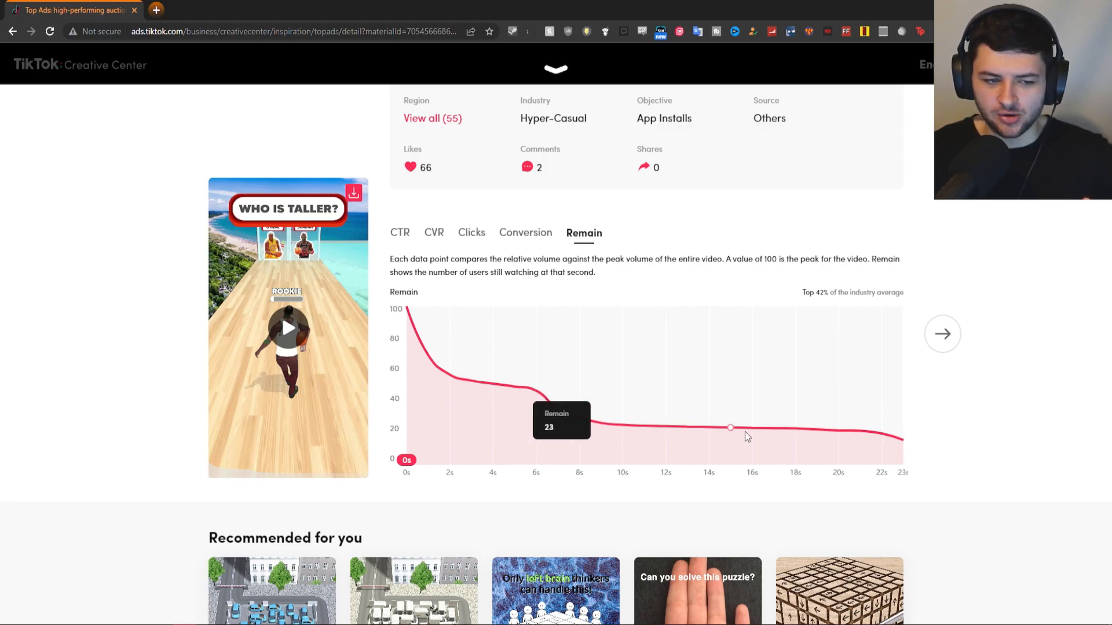
{"action": "scroll", "coordinate": [521, 371], "scroll_direction": "down", "scroll_amount": 3}
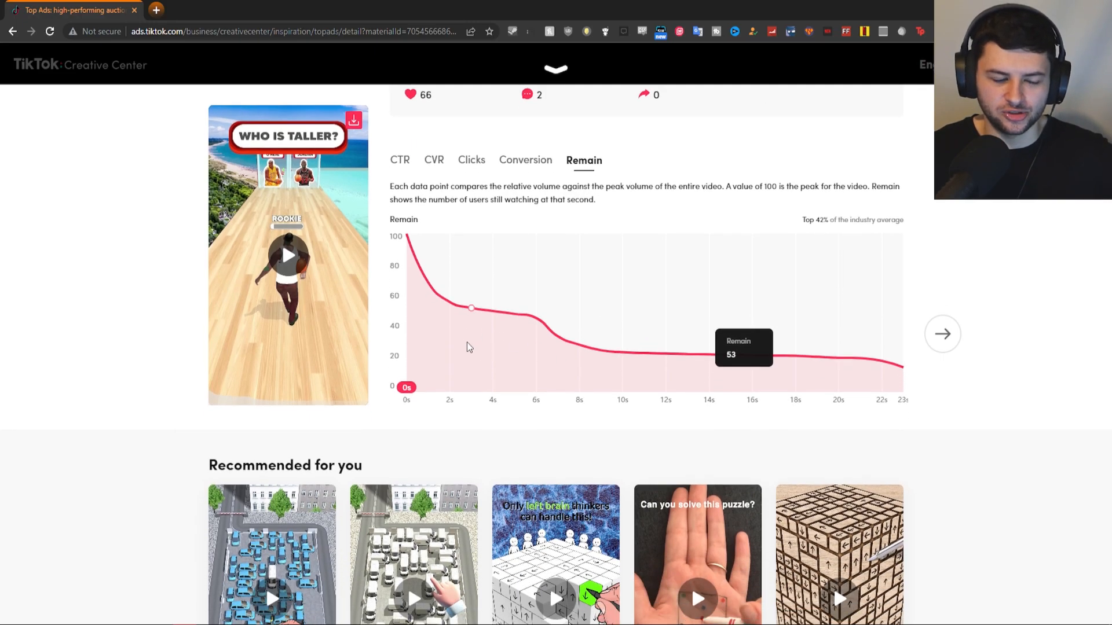
{"action": "scroll", "coordinate": [317, 321], "scroll_direction": "up", "scroll_amount": 4}
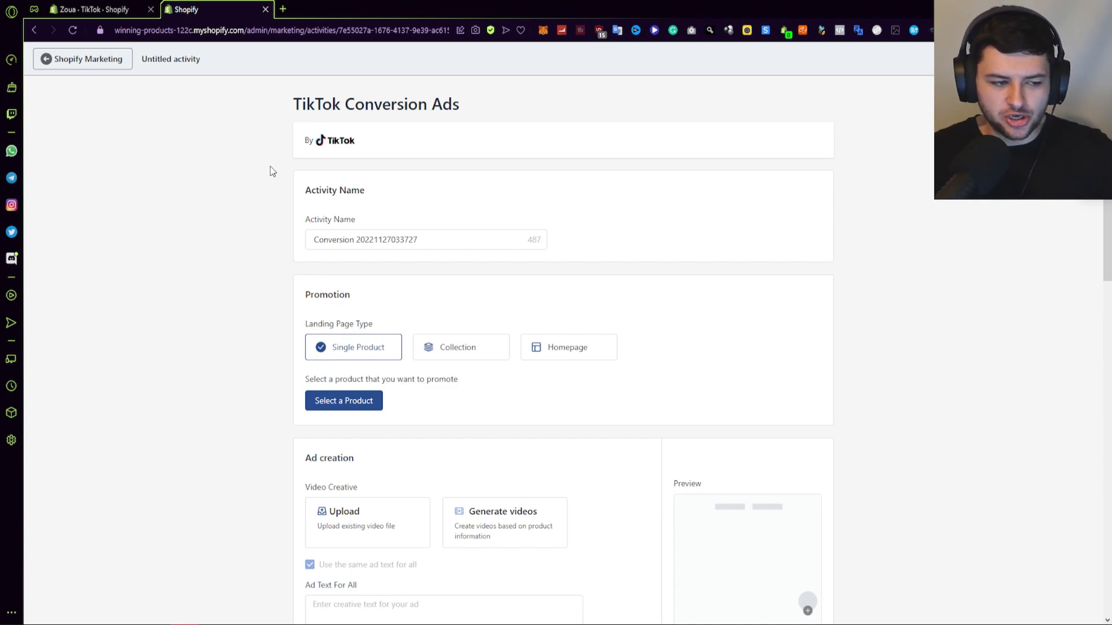
Step: In Shopify's TikTok Conversion Ads form, select the Zoua product as the single product to promote
{"action": "scroll", "coordinate": [359, 175], "scroll_direction": "down", "scroll_amount": 1}
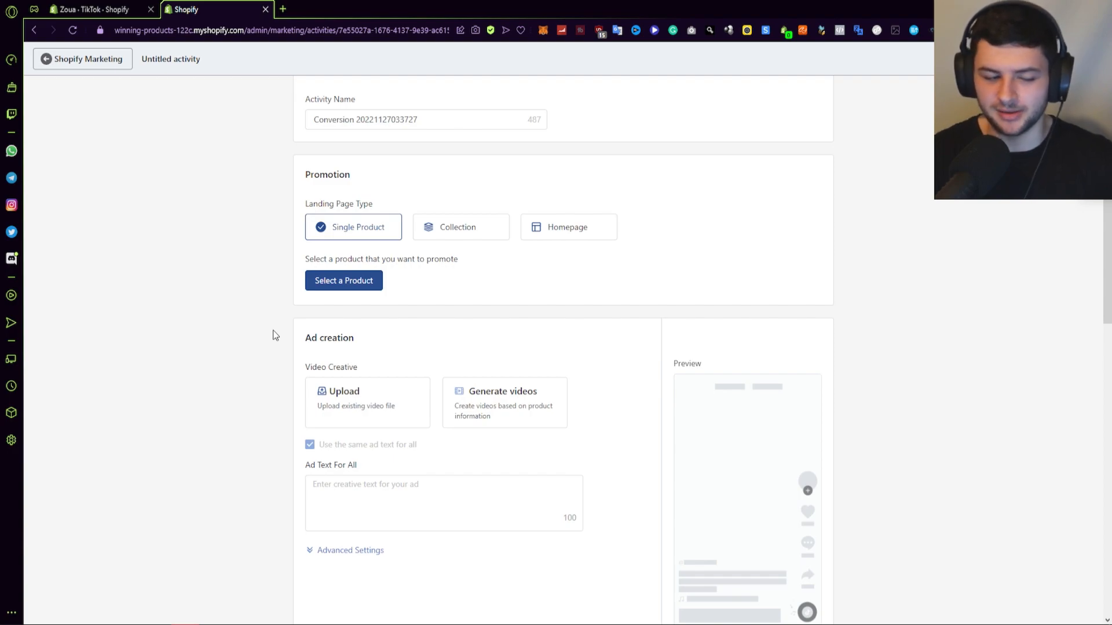
{"action": "scroll", "coordinate": [628, 312], "scroll_direction": "up", "scroll_amount": 1}
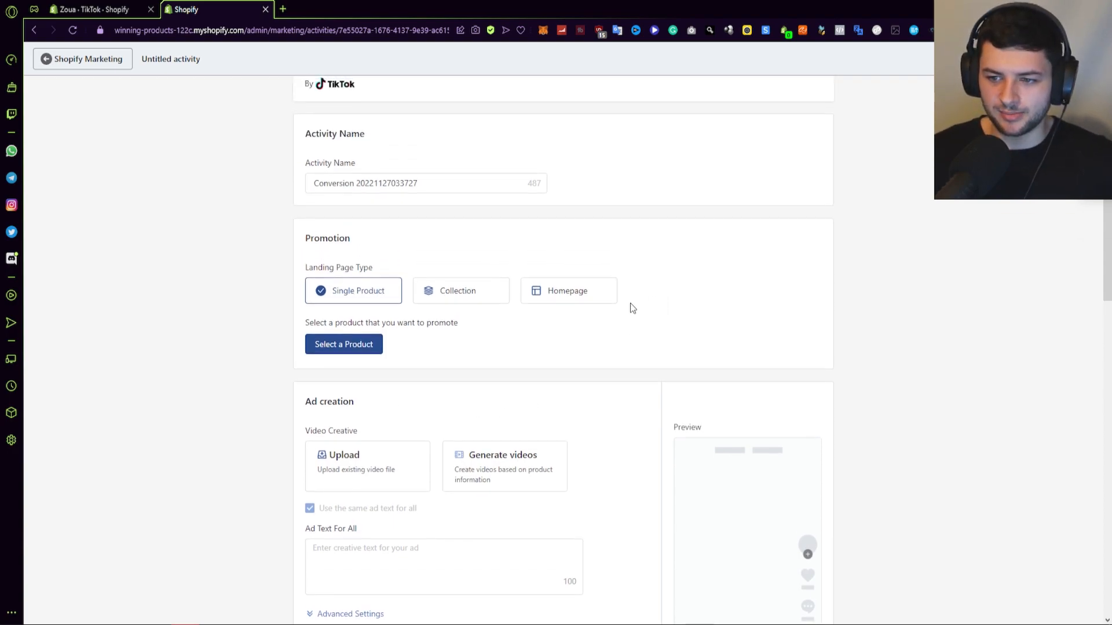
{"action": "scroll", "coordinate": [660, 316], "scroll_direction": "up", "scroll_amount": 1}
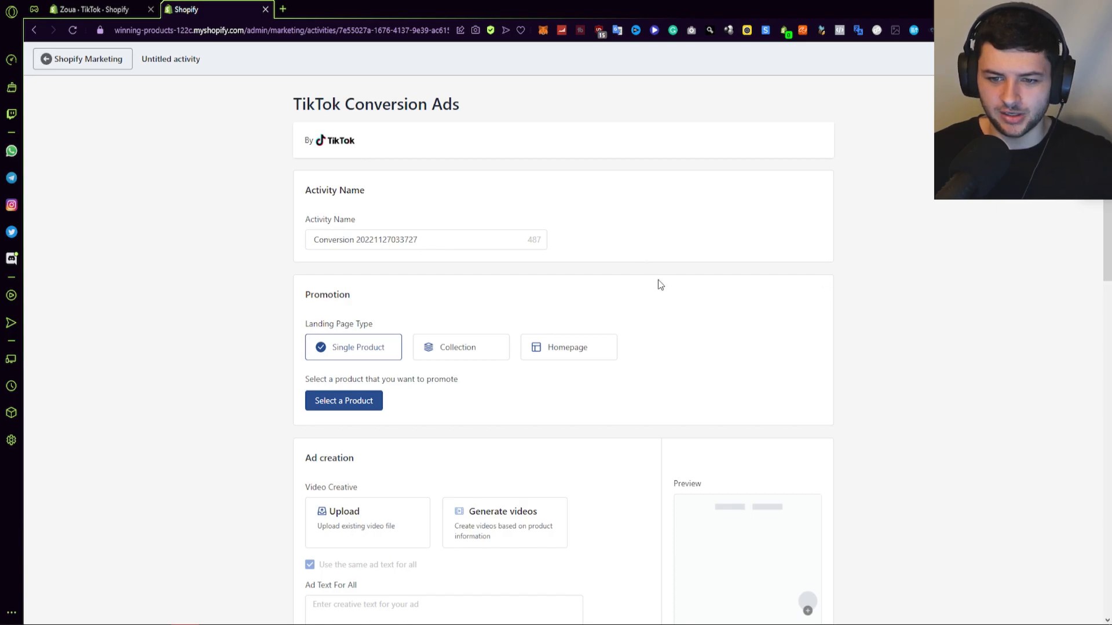
{"action": "left_click", "coordinate": [398, 235]}
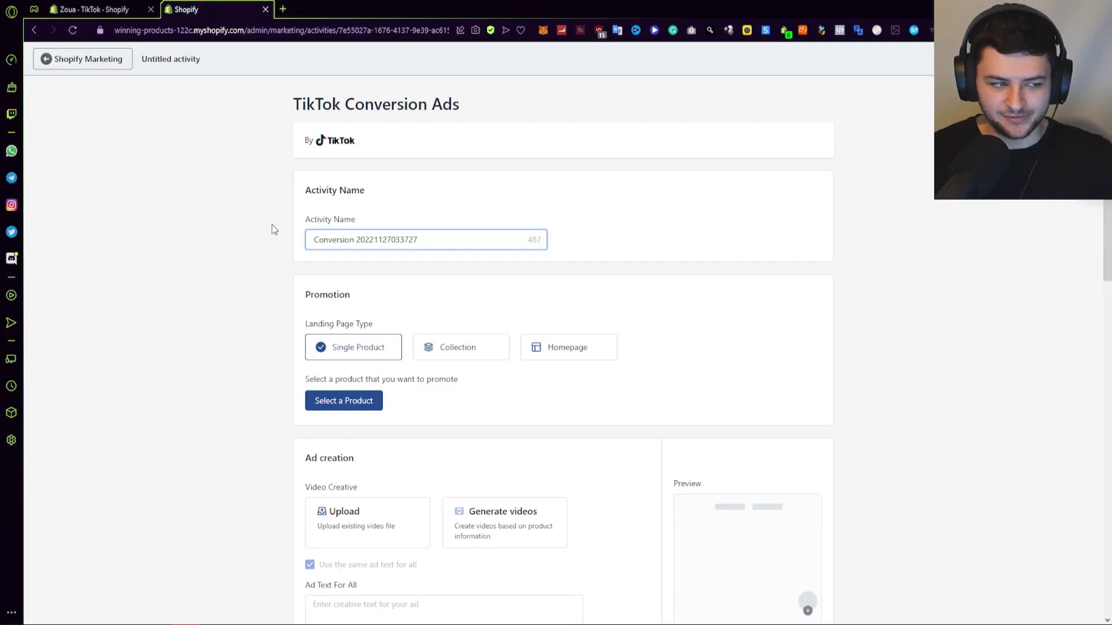
{"action": "left_click", "coordinate": [272, 225]}
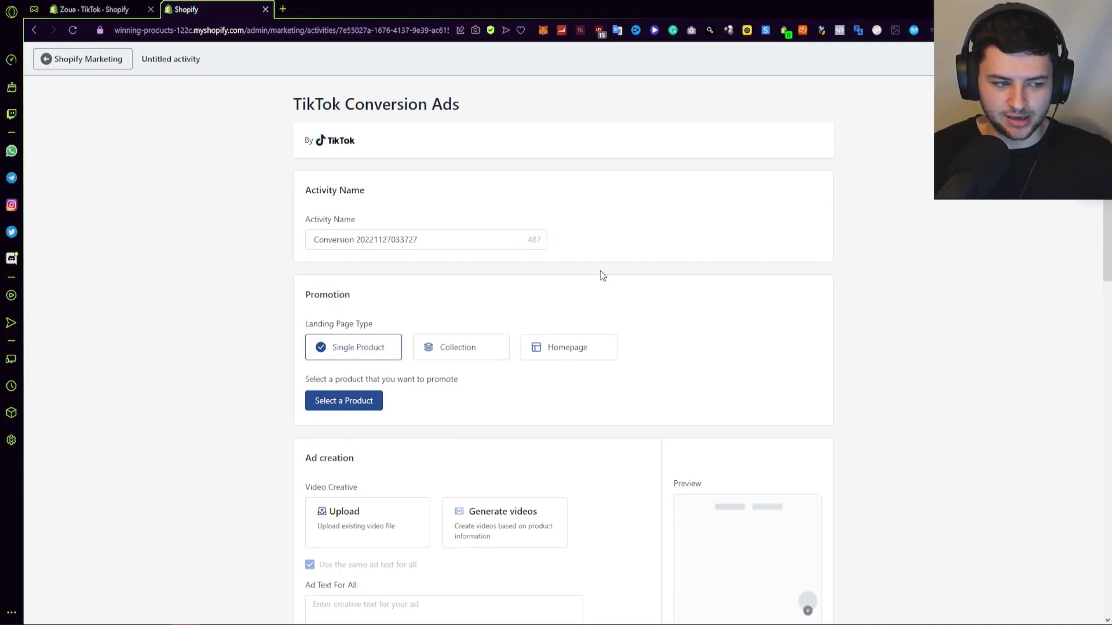
{"action": "scroll", "coordinate": [598, 233], "scroll_direction": "down", "scroll_amount": 1}
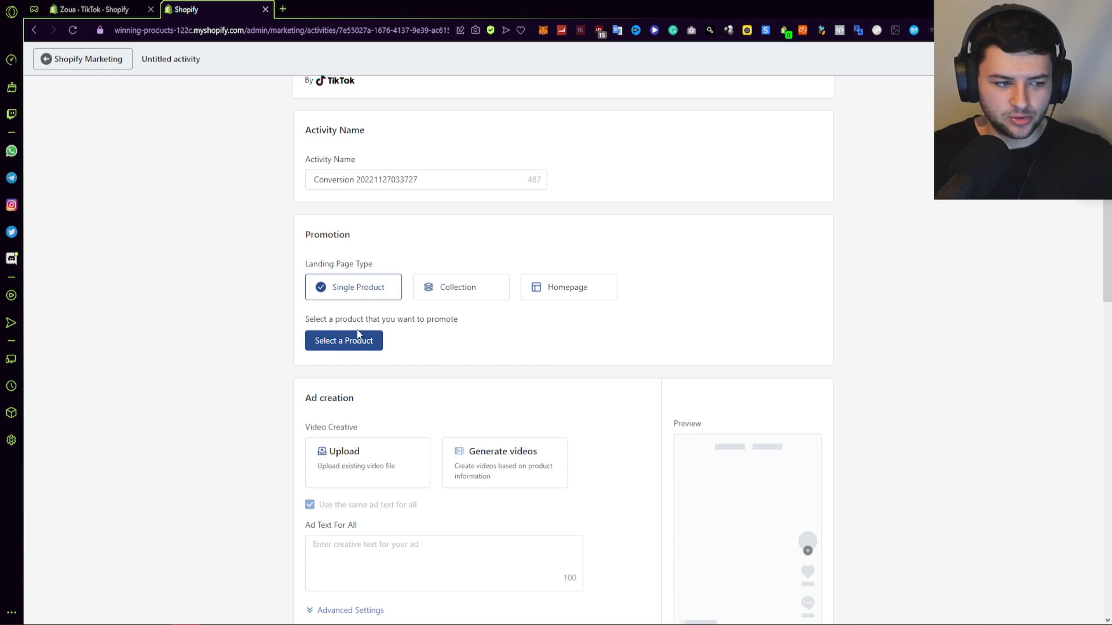
{"action": "left_click", "coordinate": [323, 341]}
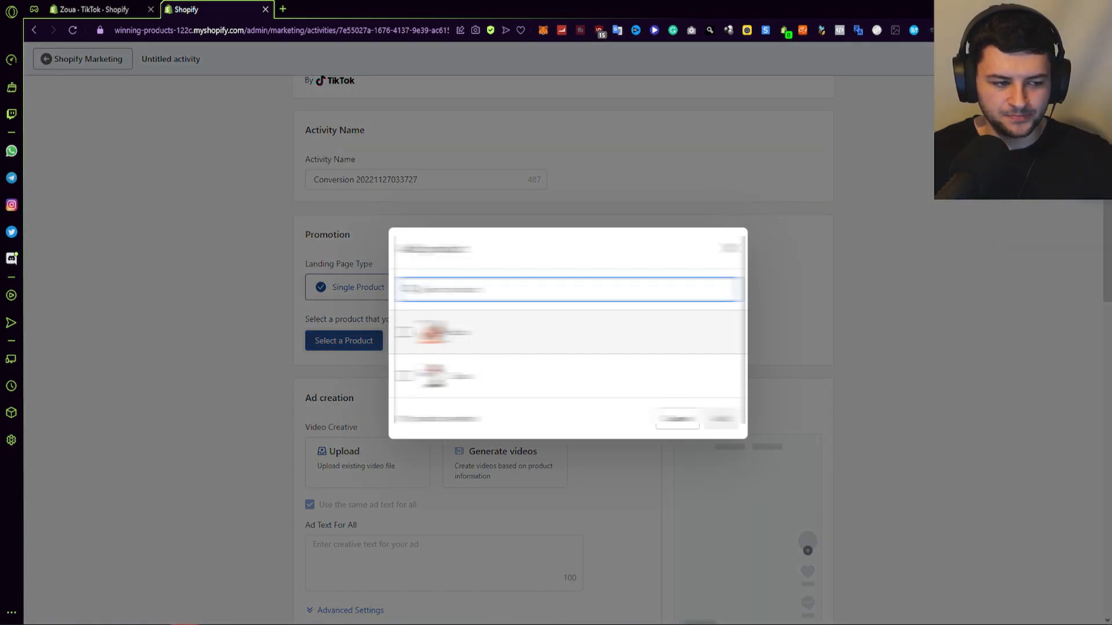
{"action": "left_click", "coordinate": [404, 376]}
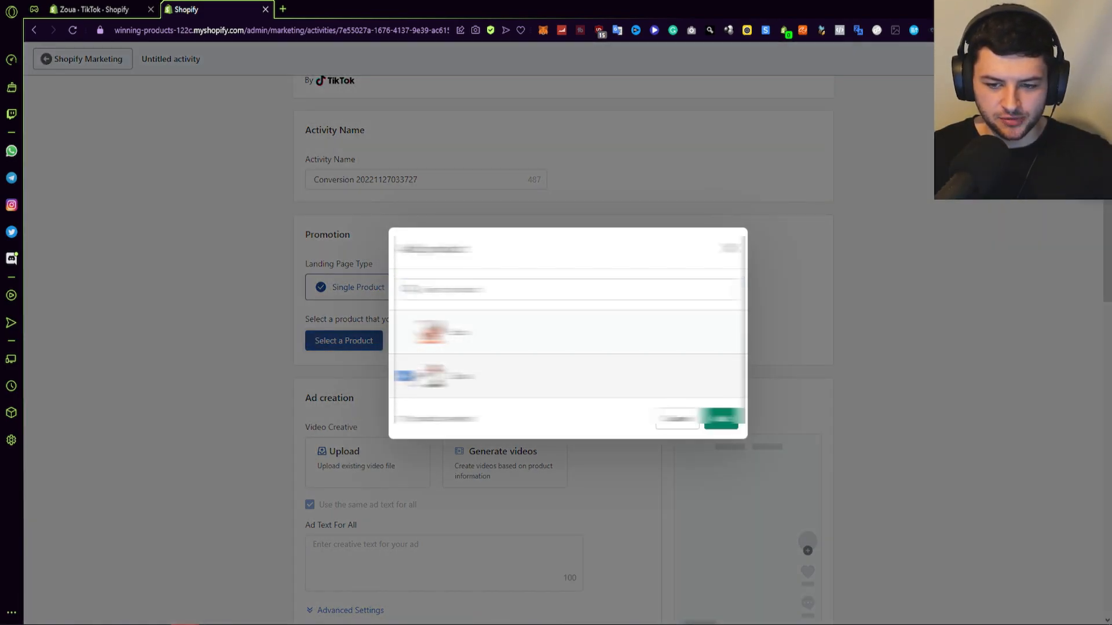
{"action": "left_click", "coordinate": [722, 422]}
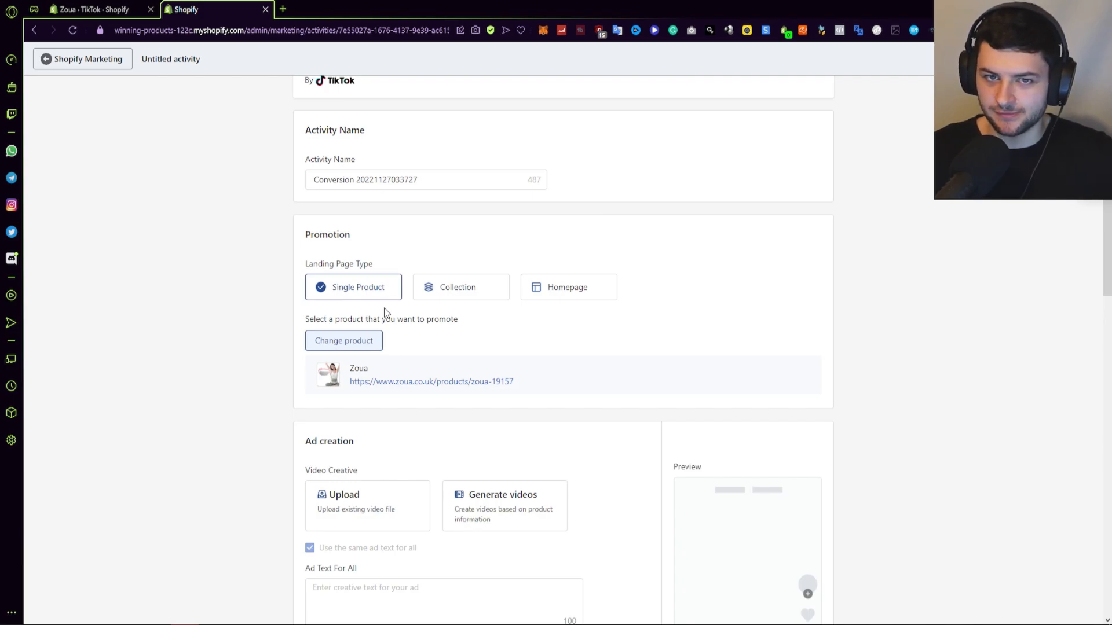
Step: Upload the existing video file "2 Zoua.mp4" as the ad's video creative
{"action": "scroll", "coordinate": [379, 329], "scroll_direction": "down", "scroll_amount": 4}
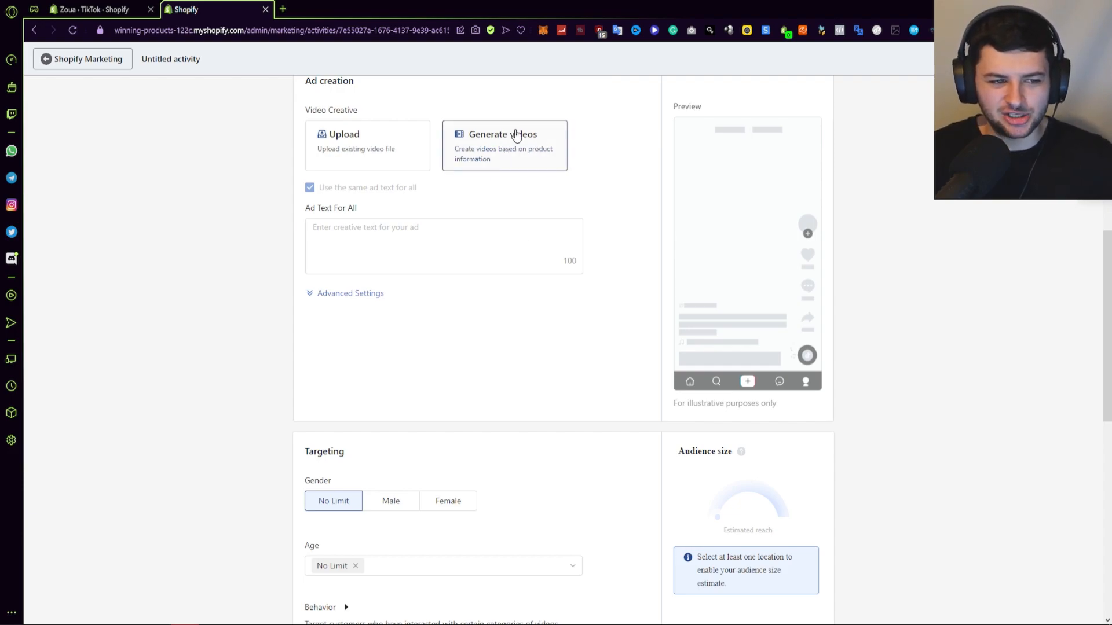
{"action": "left_click", "coordinate": [356, 135]}
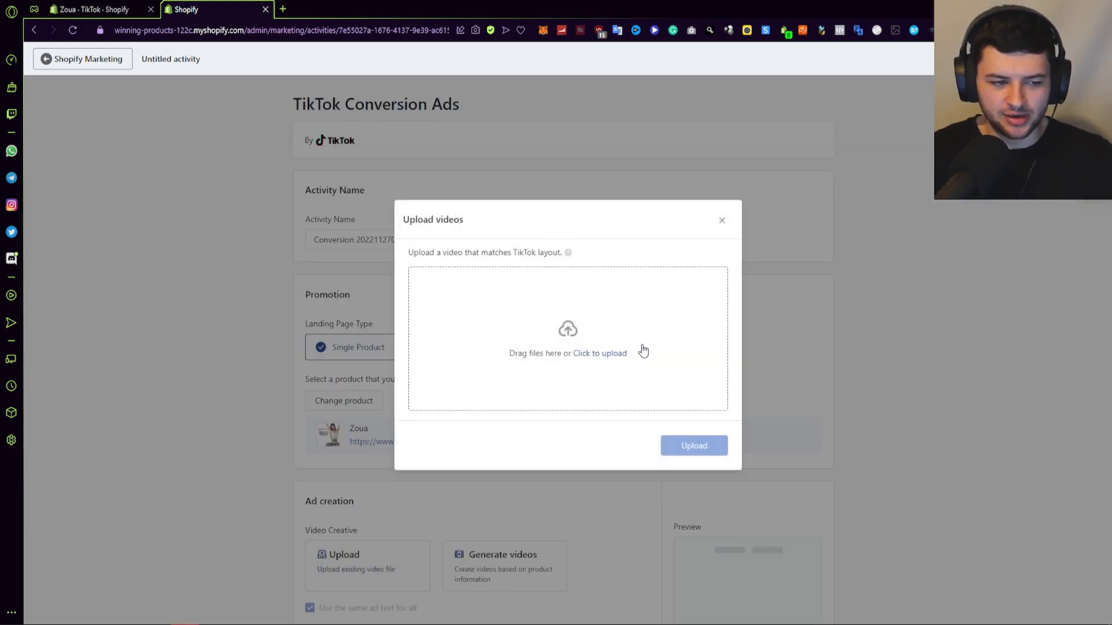
{"action": "left_click", "coordinate": [625, 342]}
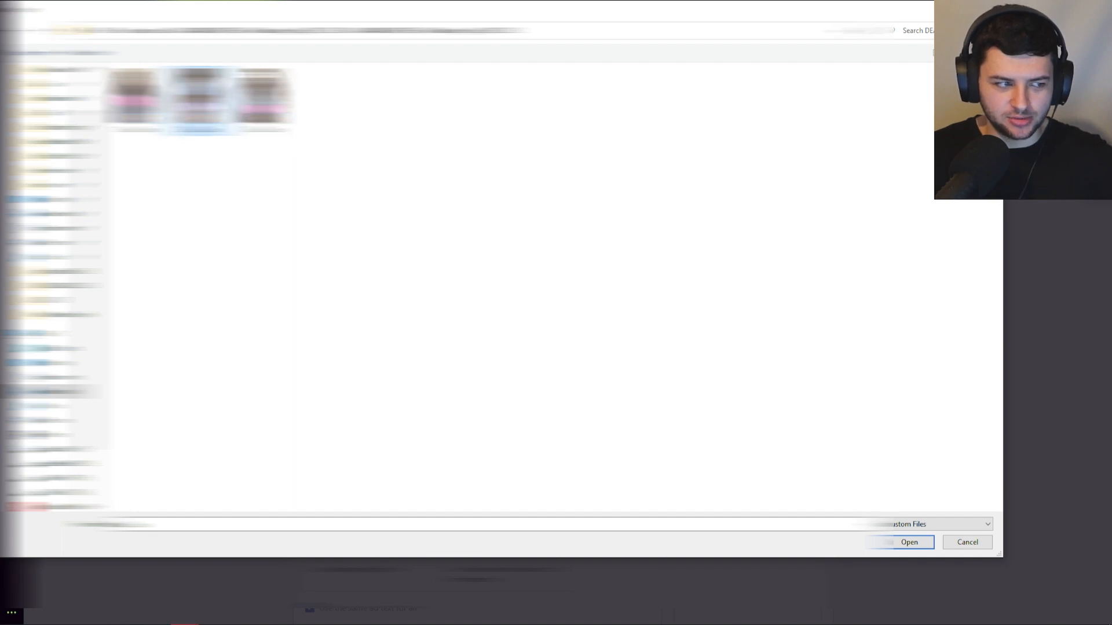
{"action": "double_click", "coordinate": [200, 99]}
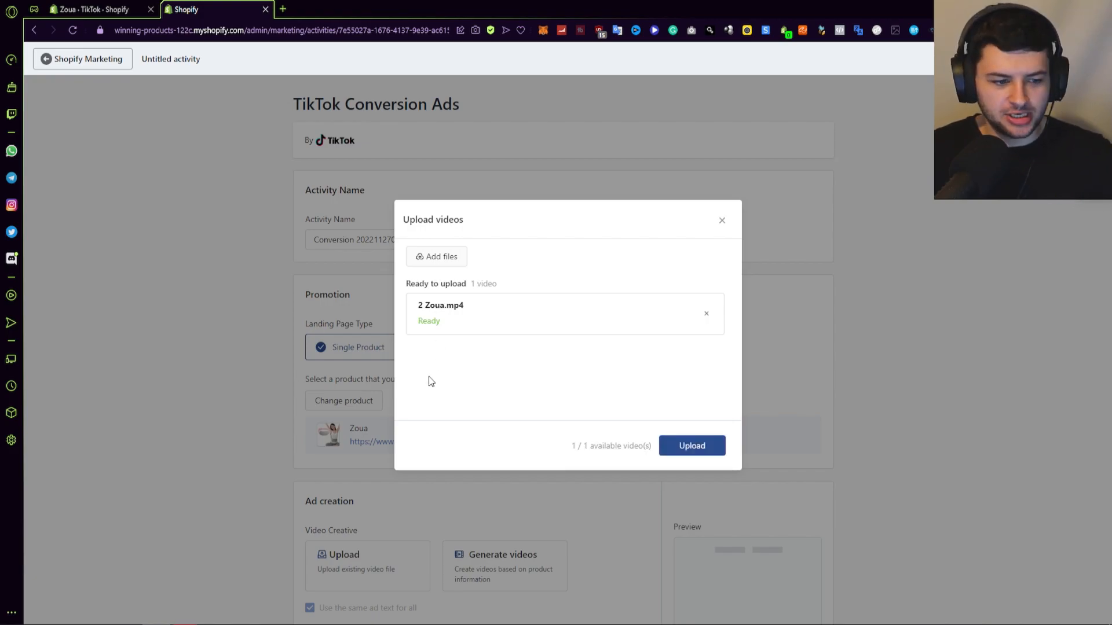
{"action": "left_click", "coordinate": [692, 445]}
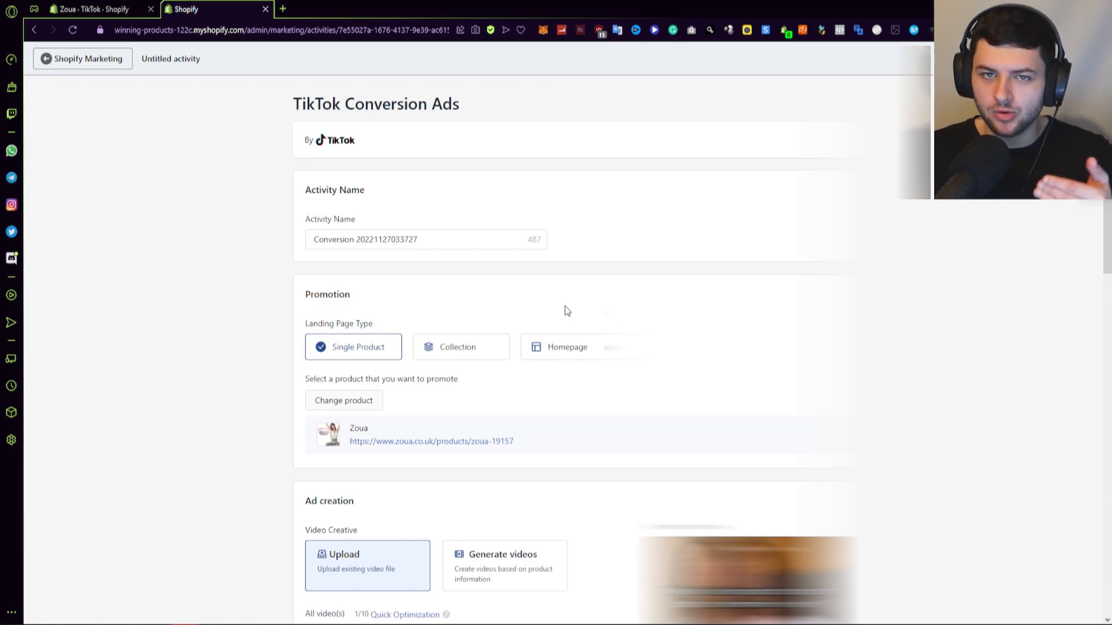
{"action": "scroll", "coordinate": [556, 347], "scroll_direction": "down", "scroll_amount": 5}
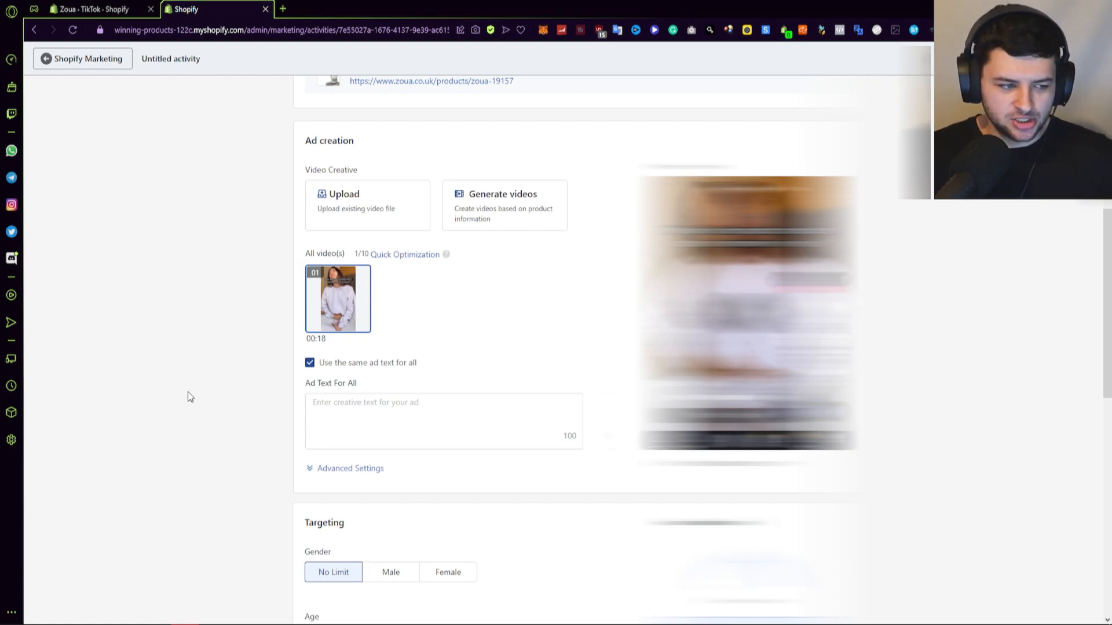
{"action": "left_click", "coordinate": [435, 428]}
{"action": "type", "text": "rttt"}
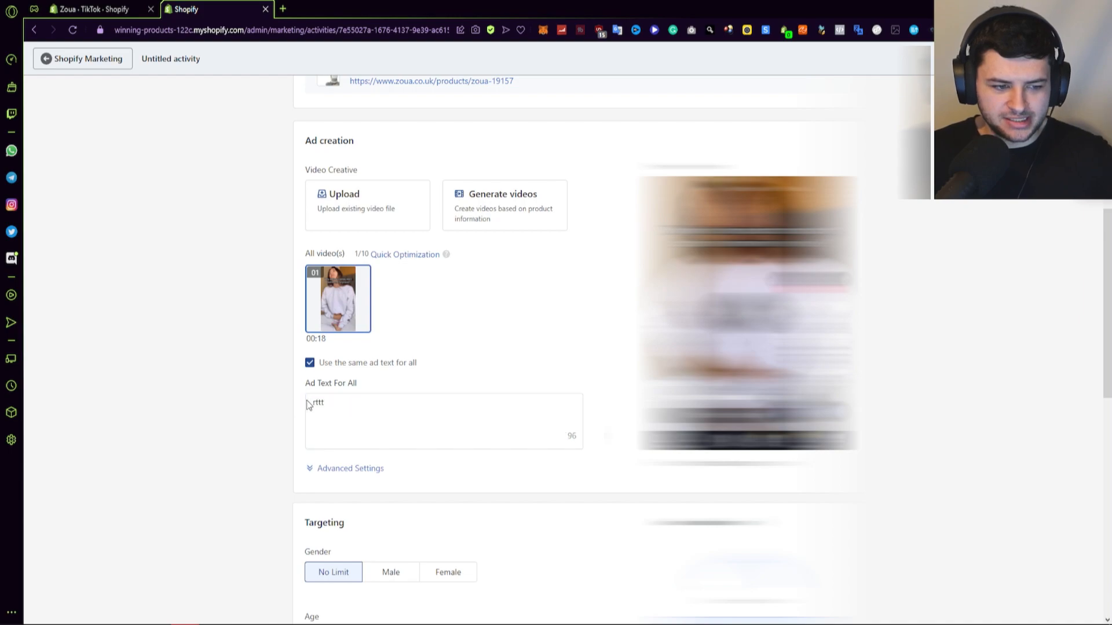
{"action": "key", "text": "ctrl+a"}
{"action": "key", "text": "BackSpace"}
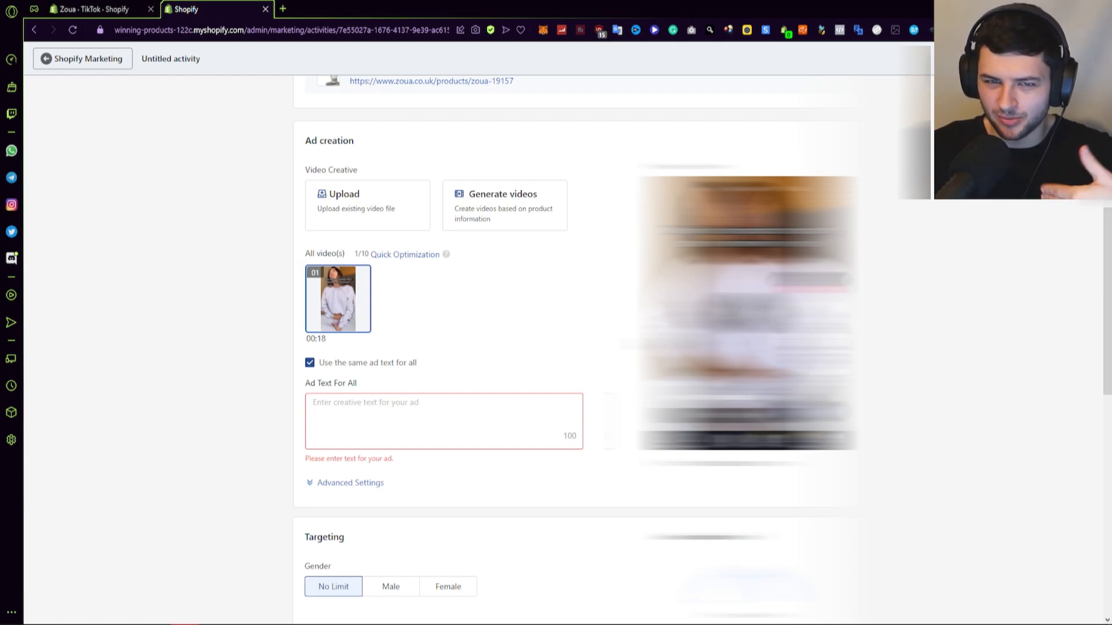
Step: Expand the advanced ad creation settings, keep the display name Zoua, and choose an image file for the profile image
{"action": "scroll", "coordinate": [334, 309], "scroll_direction": "down", "scroll_amount": 3}
{"action": "left_click", "coordinate": [334, 305]}
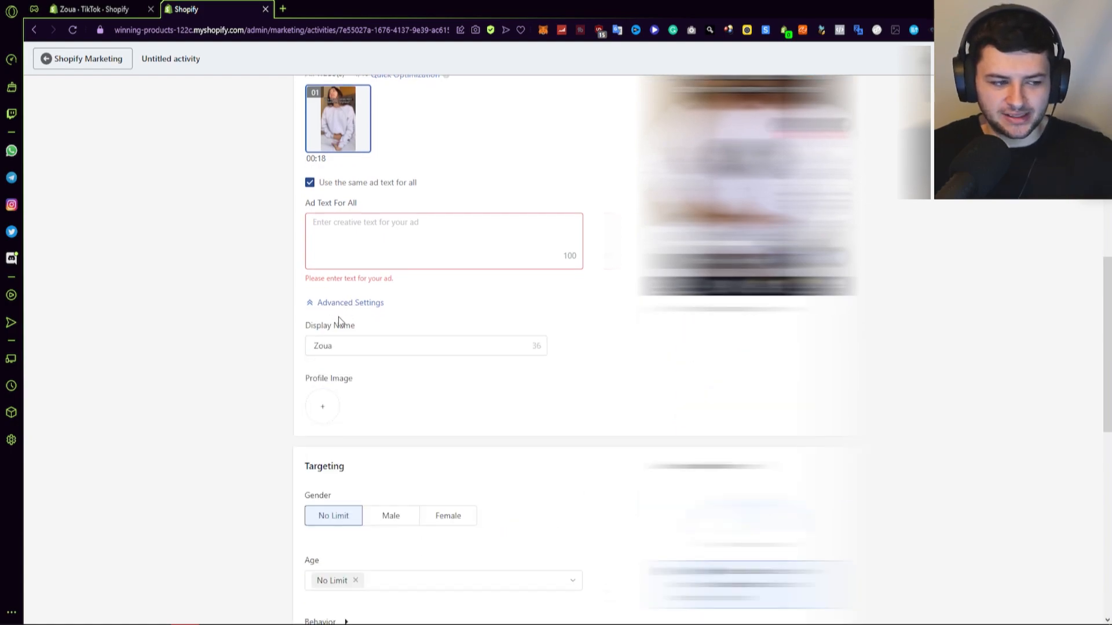
{"action": "left_click", "coordinate": [348, 344]}
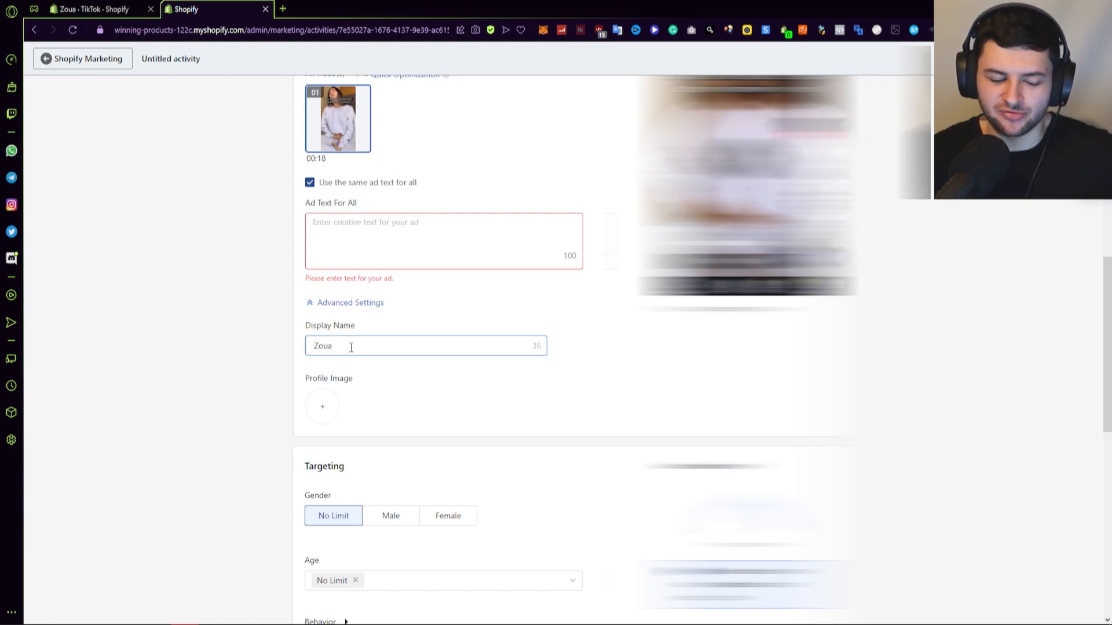
{"action": "left_click", "coordinate": [321, 407]}
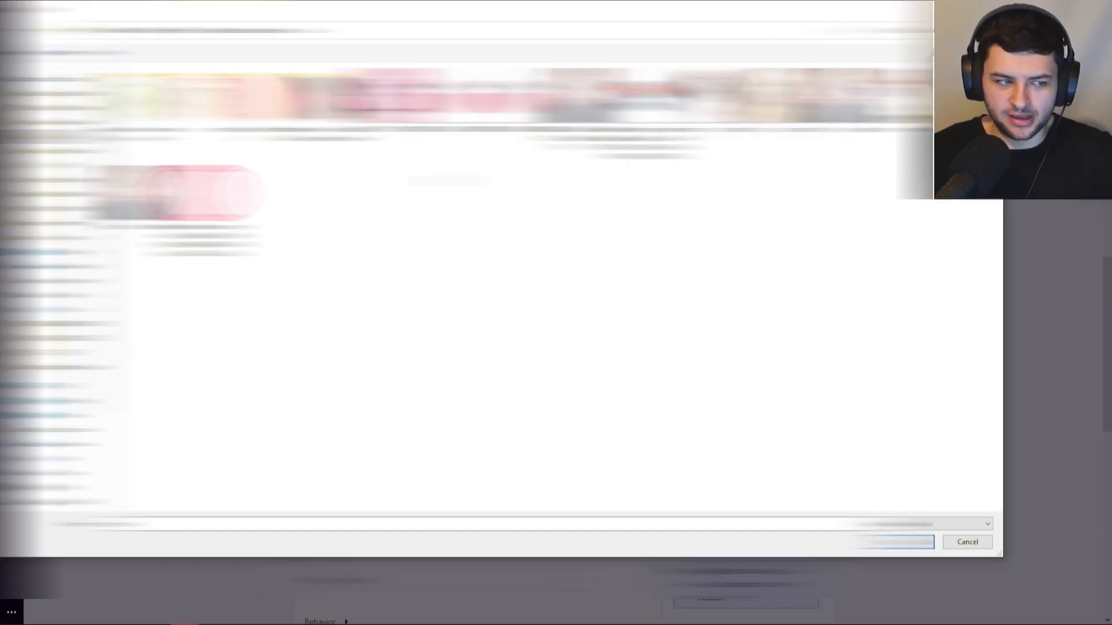
{"action": "double_click", "coordinate": [266, 104]}
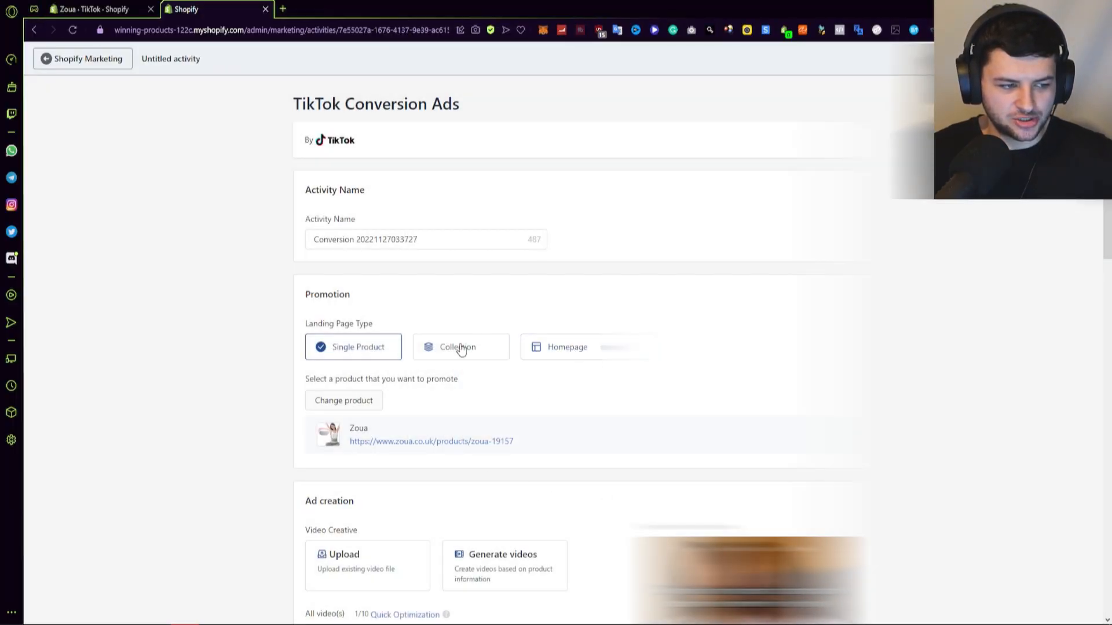
Step: Set the ad's targeting gender to Female
{"action": "scroll", "coordinate": [326, 452], "scroll_direction": "down", "scroll_amount": 8}
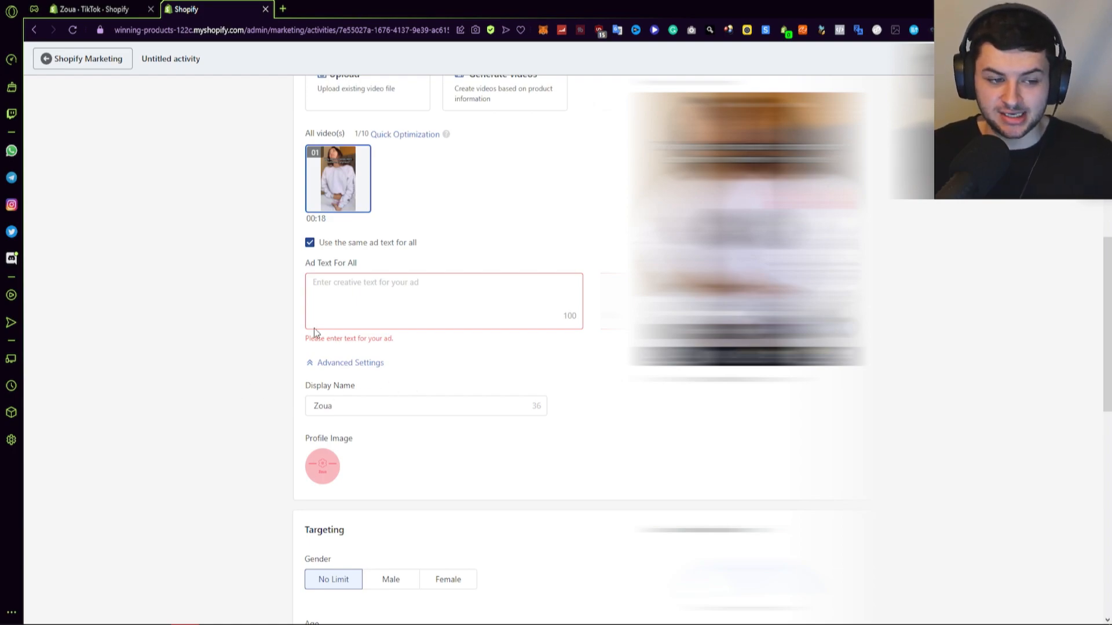
{"action": "scroll", "coordinate": [360, 422], "scroll_direction": "down", "scroll_amount": 2}
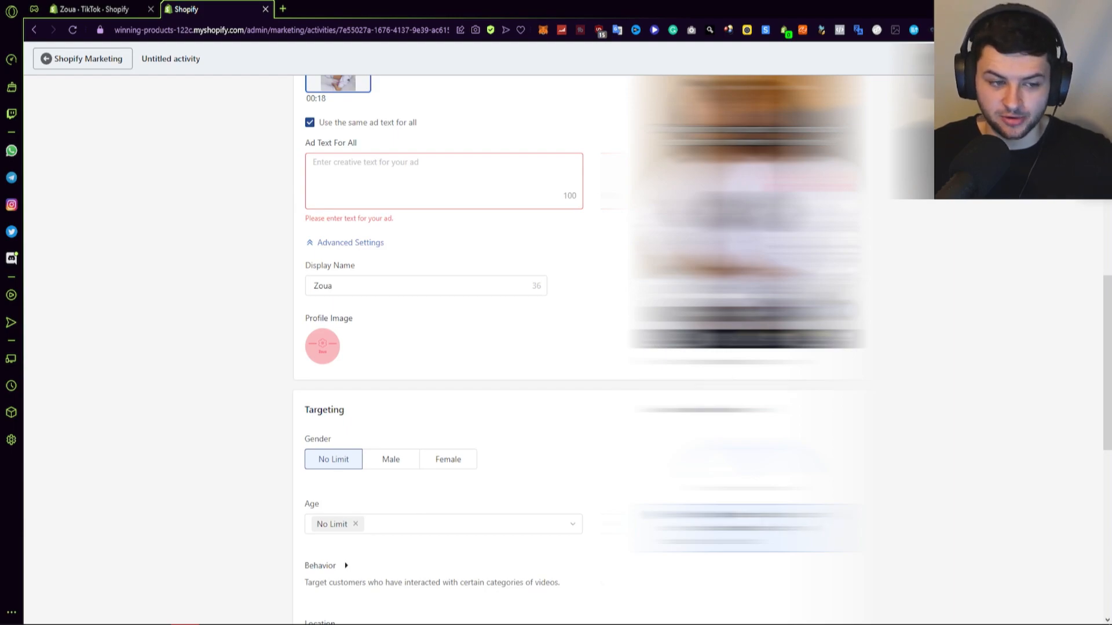
{"action": "scroll", "coordinate": [340, 172], "scroll_direction": "down", "scroll_amount": 1}
{"action": "scroll", "coordinate": [359, 157], "scroll_direction": "up", "scroll_amount": 1}
{"action": "scroll", "coordinate": [332, 190], "scroll_direction": "down", "scroll_amount": 5}
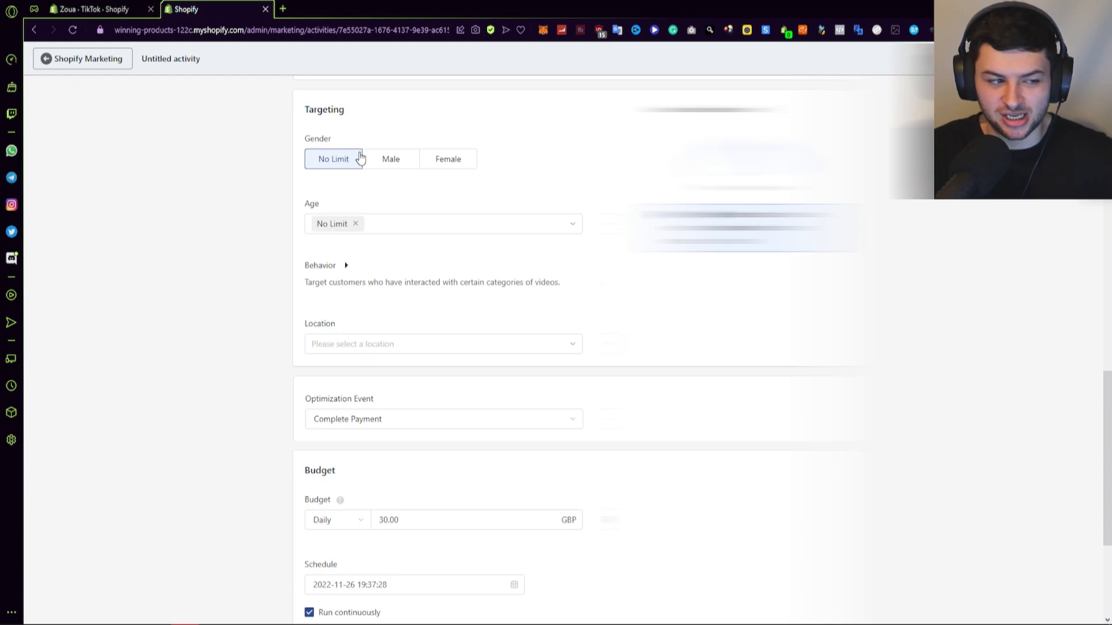
{"action": "left_click", "coordinate": [447, 159]}
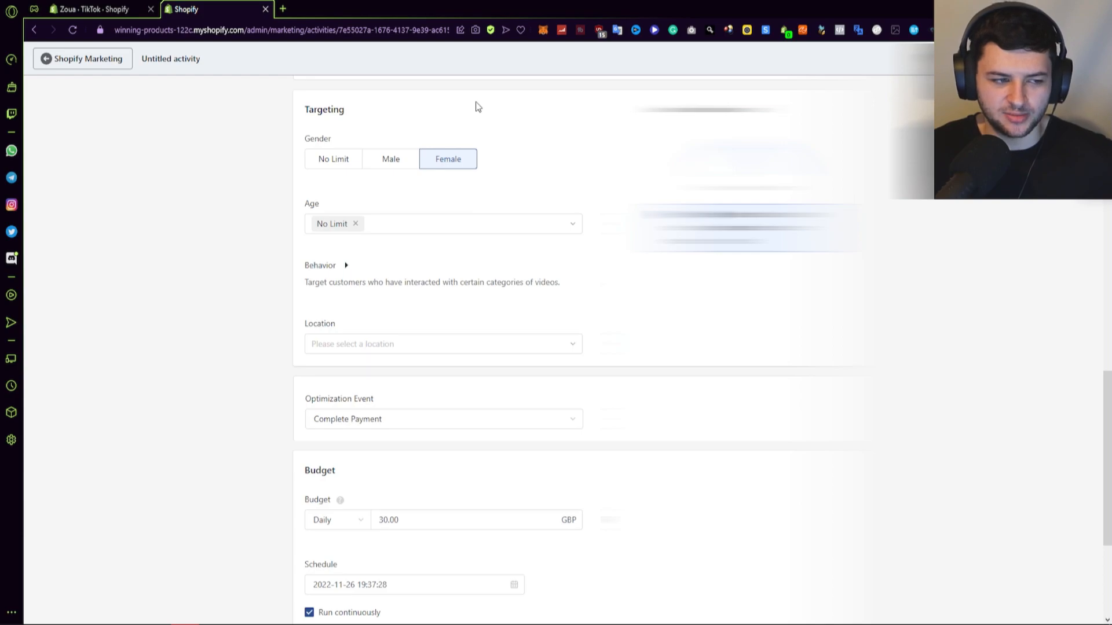
Step: Replace the No Limit age targeting with the 18-24, 25-34, 35-44, 45-54 and 55+ age groups
{"action": "left_click", "coordinate": [570, 225]}
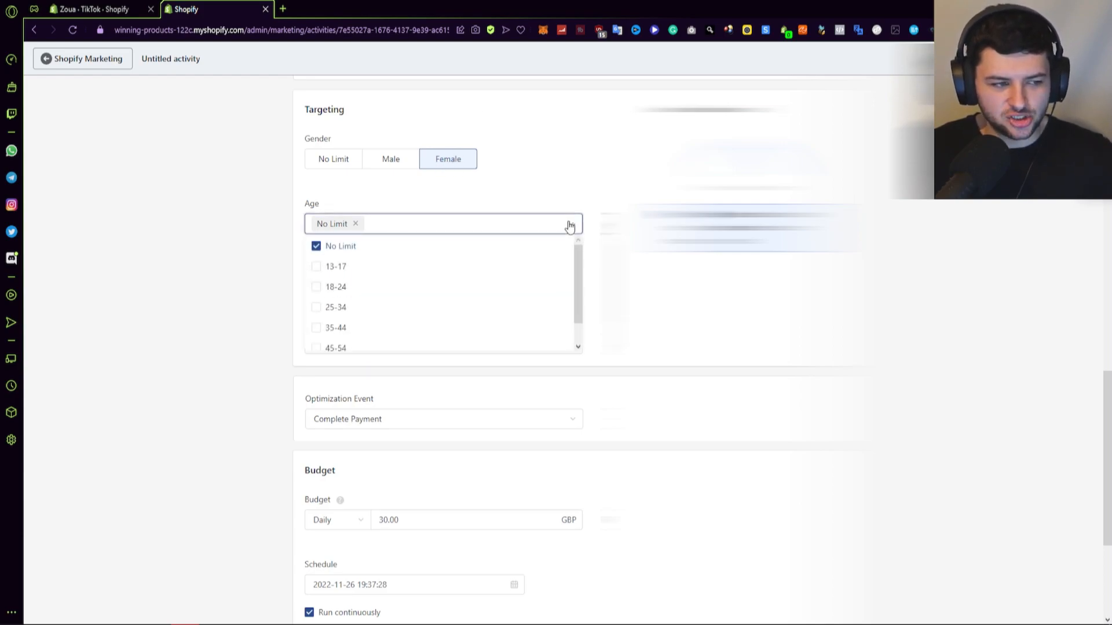
{"action": "left_click", "coordinate": [316, 247]}
{"action": "left_click", "coordinate": [318, 287]}
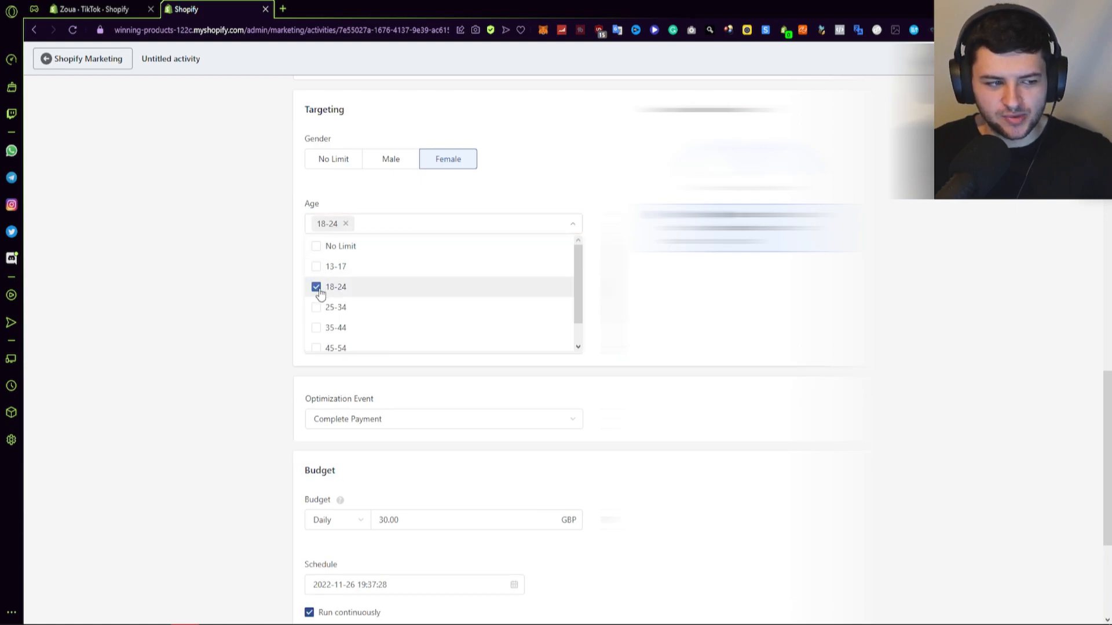
{"action": "scroll", "coordinate": [321, 324], "scroll_direction": "down", "scroll_amount": 1}
{"action": "left_click", "coordinate": [317, 341]}
{"action": "left_click", "coordinate": [318, 324]}
{"action": "left_click", "coordinate": [316, 280]}
{"action": "left_click", "coordinate": [362, 299]}
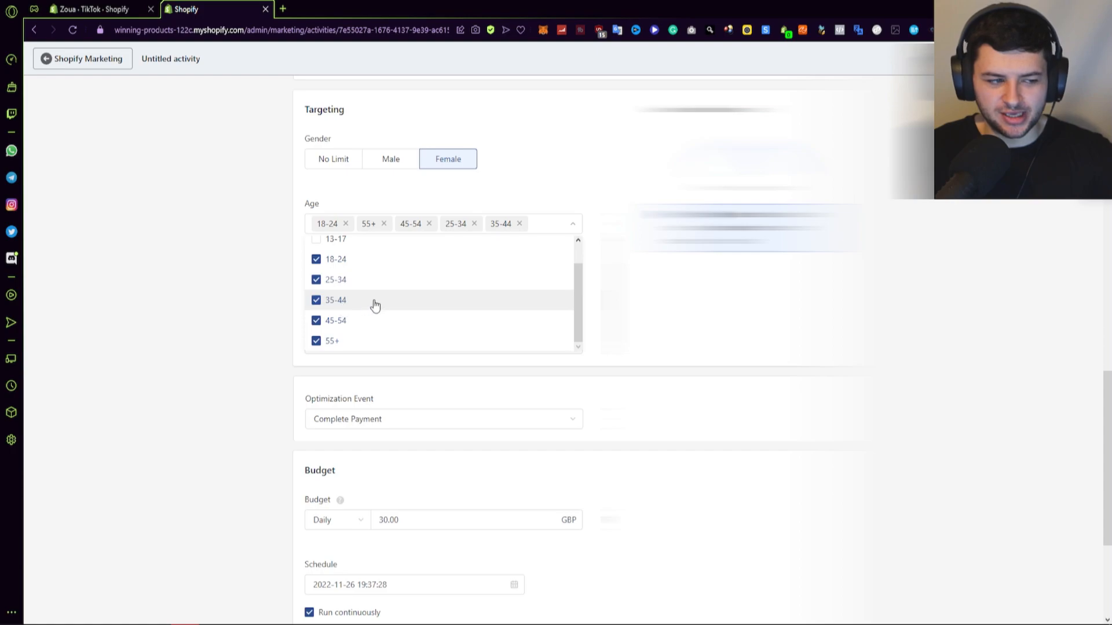
{"action": "scroll", "coordinate": [359, 301], "scroll_direction": "up", "scroll_amount": 1}
{"action": "scroll", "coordinate": [371, 284], "scroll_direction": "down", "scroll_amount": 1}
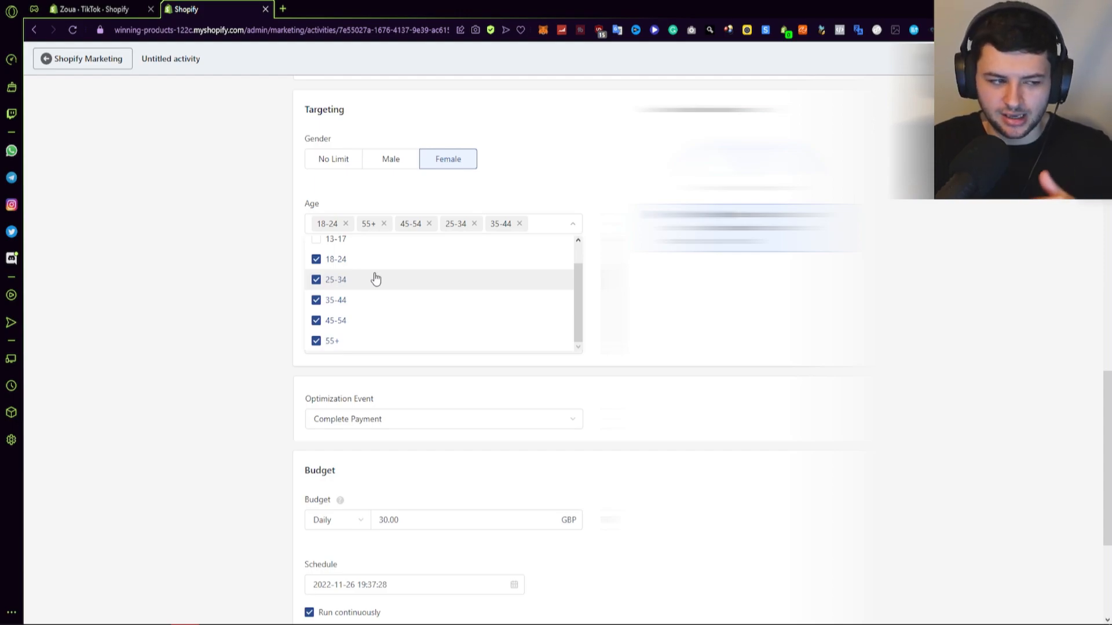
{"action": "left_click", "coordinate": [275, 253]}
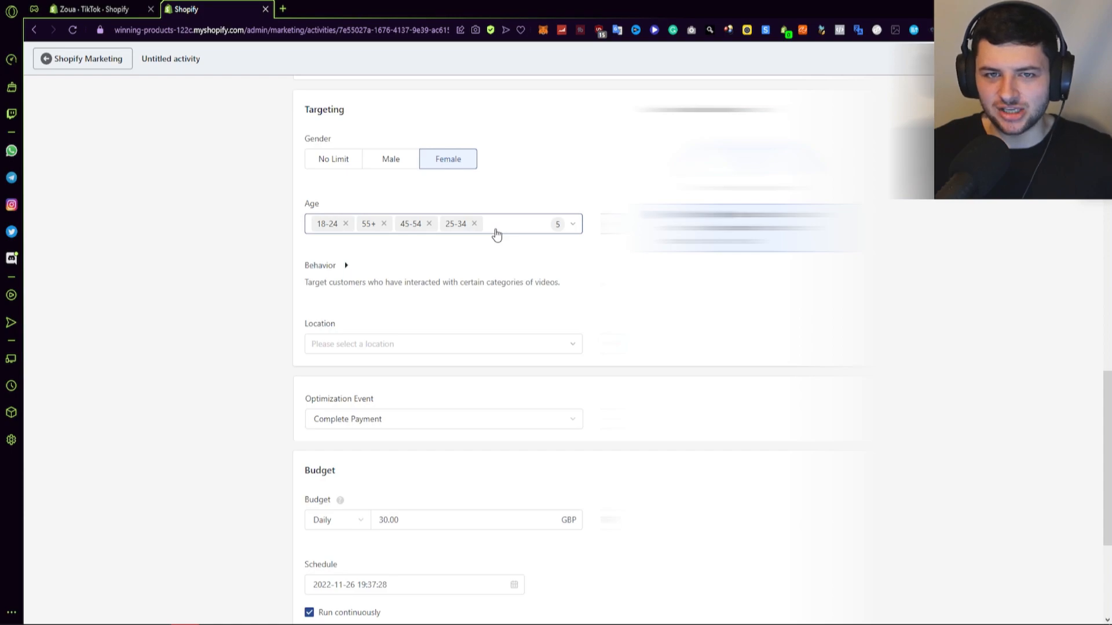
{"action": "left_click", "coordinate": [578, 227]}
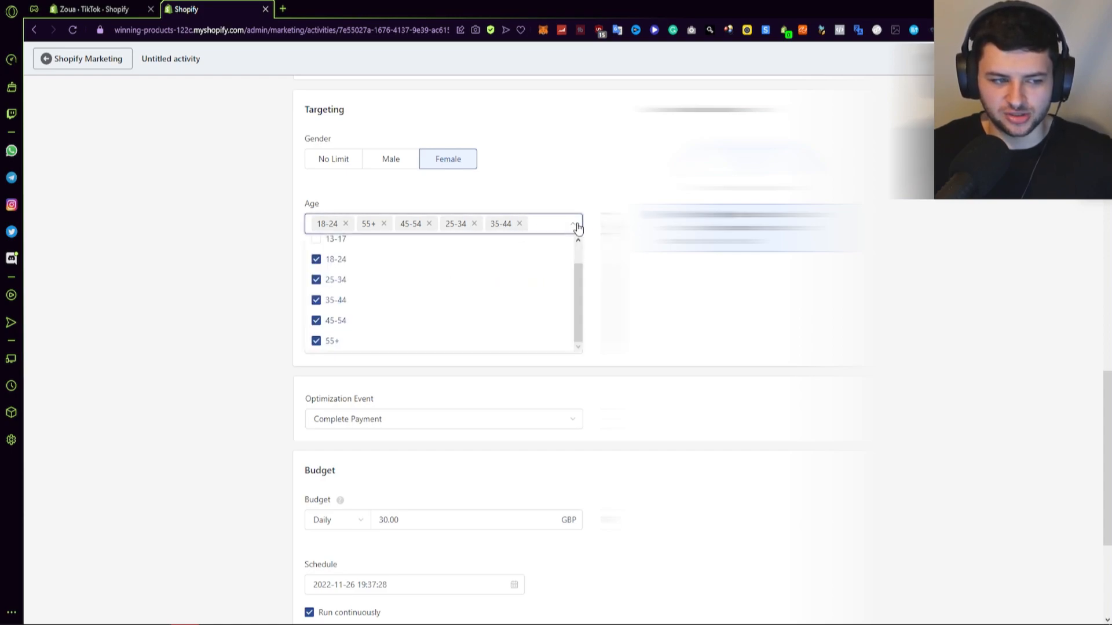
{"action": "left_click", "coordinate": [578, 189]}
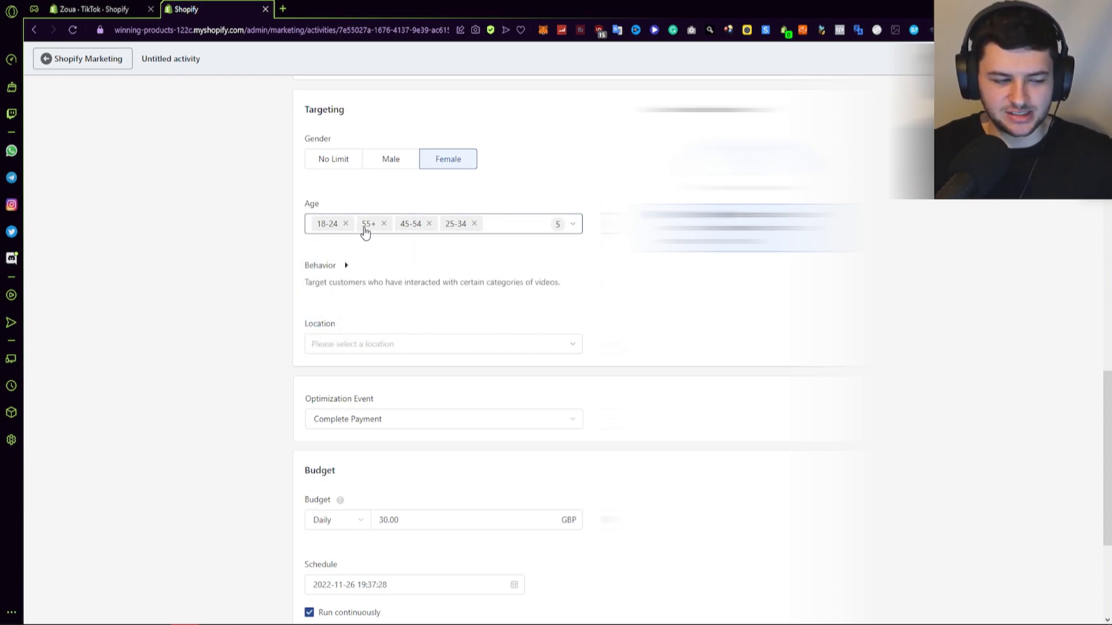
Step: Expand the Behavior targeting section, review the available video-related actions, and collapse it without choosing any
{"action": "scroll", "coordinate": [284, 268], "scroll_direction": "down", "scroll_amount": 1}
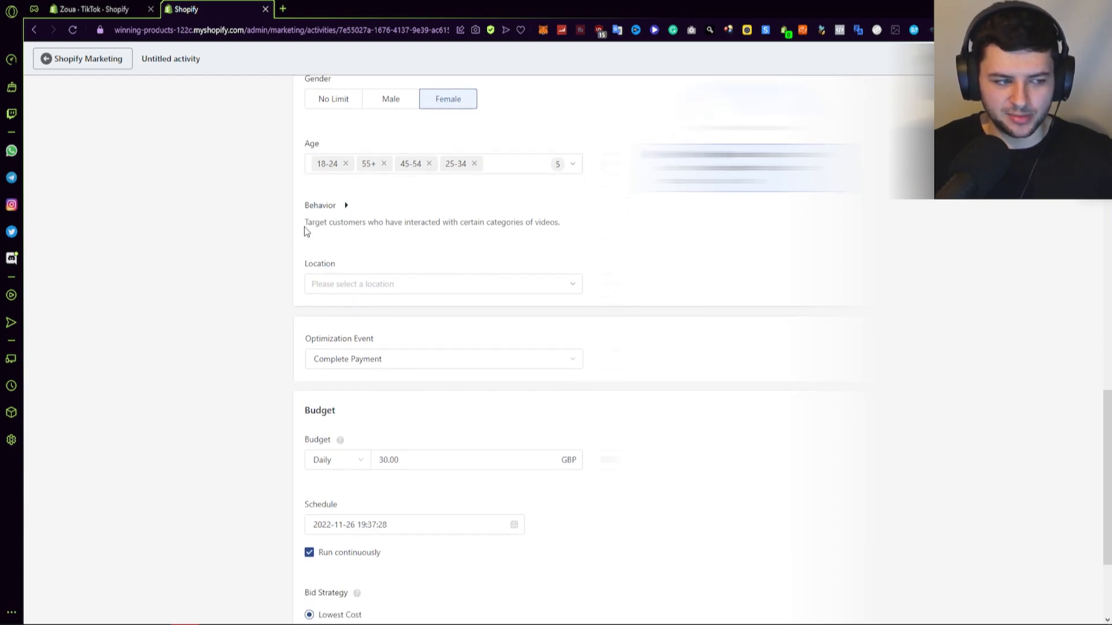
{"action": "left_click", "coordinate": [305, 223]}
{"action": "left_click", "coordinate": [348, 223]}
{"action": "left_click", "coordinate": [349, 222]}
{"action": "left_click", "coordinate": [323, 276]}
{"action": "left_click", "coordinate": [348, 272]}
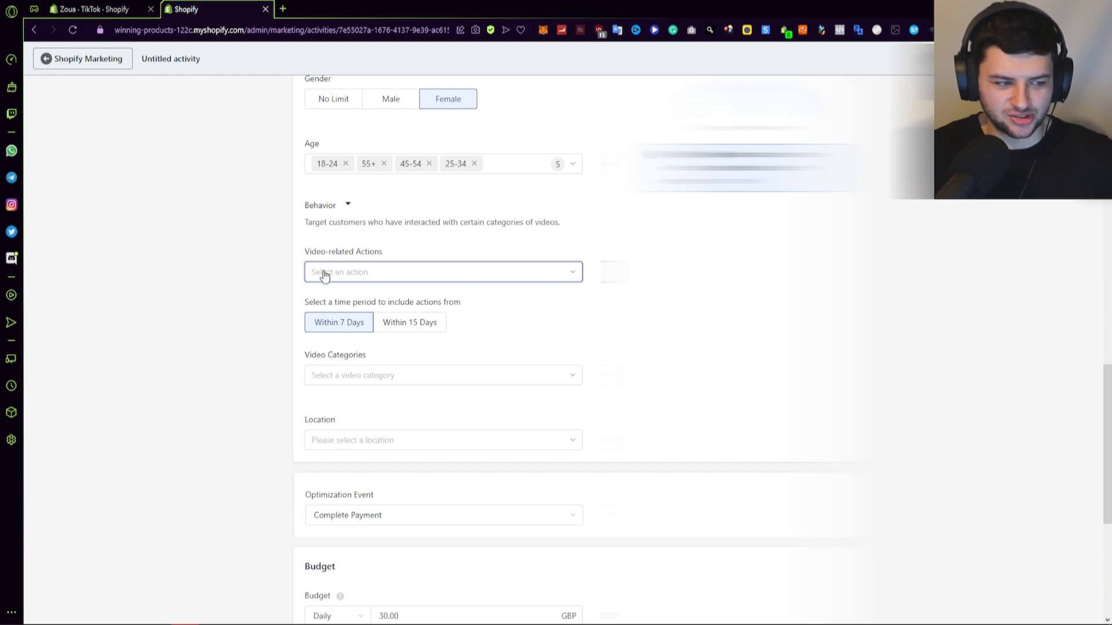
{"action": "left_click", "coordinate": [342, 273]}
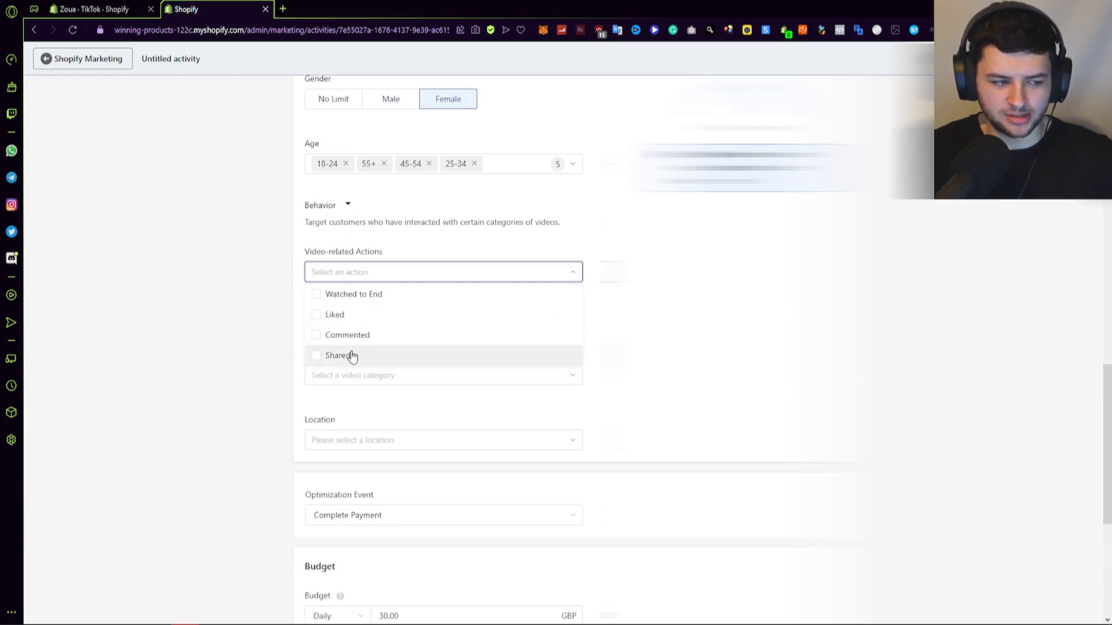
{"action": "left_click", "coordinate": [361, 259]}
{"action": "left_click", "coordinate": [334, 207]}
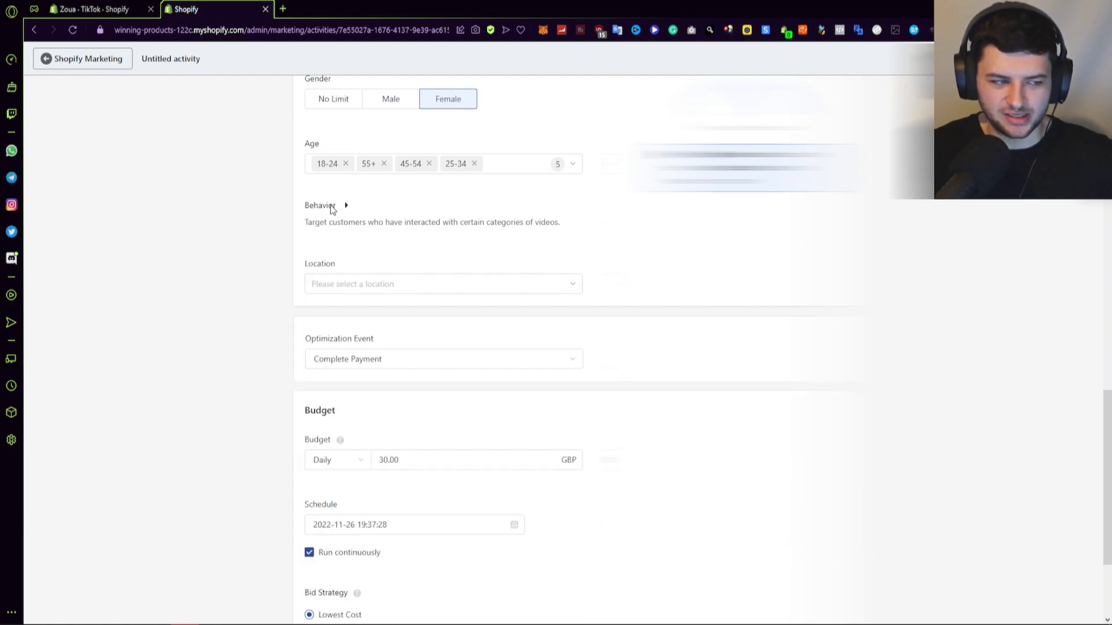
Step: Look through the list of target locations and select all available countries for the ad
{"action": "left_click", "coordinate": [335, 285]}
{"action": "scroll", "coordinate": [394, 293], "scroll_direction": "down", "scroll_amount": 3}
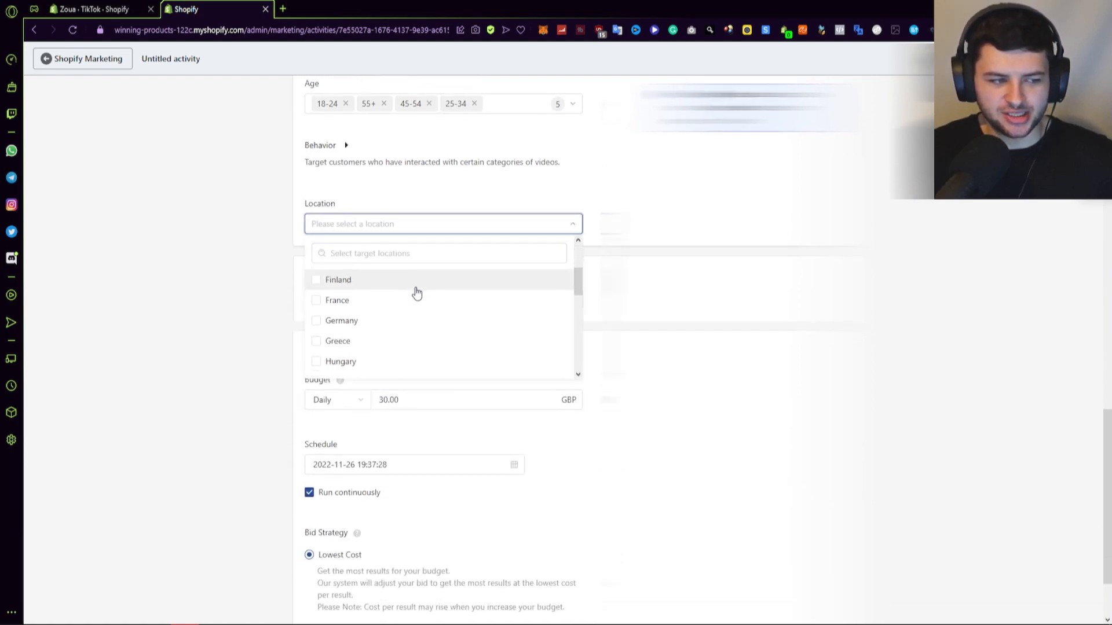
{"action": "scroll", "coordinate": [416, 285], "scroll_direction": "down", "scroll_amount": 8}
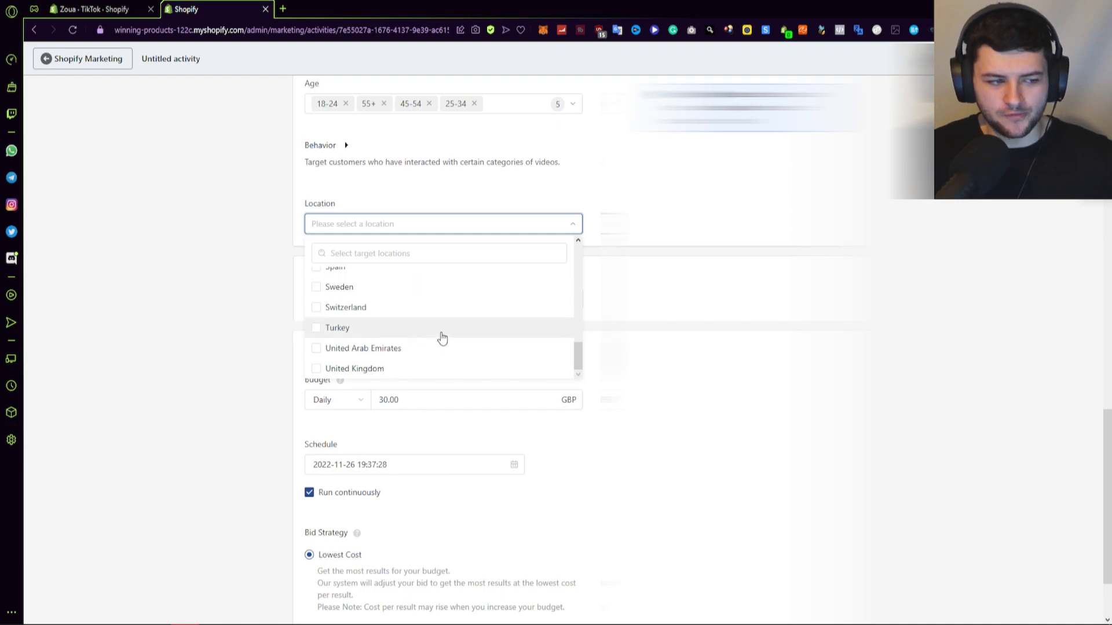
{"action": "scroll", "coordinate": [429, 325], "scroll_direction": "up", "scroll_amount": 3}
{"action": "scroll", "coordinate": [403, 300], "scroll_direction": "up", "scroll_amount": 4}
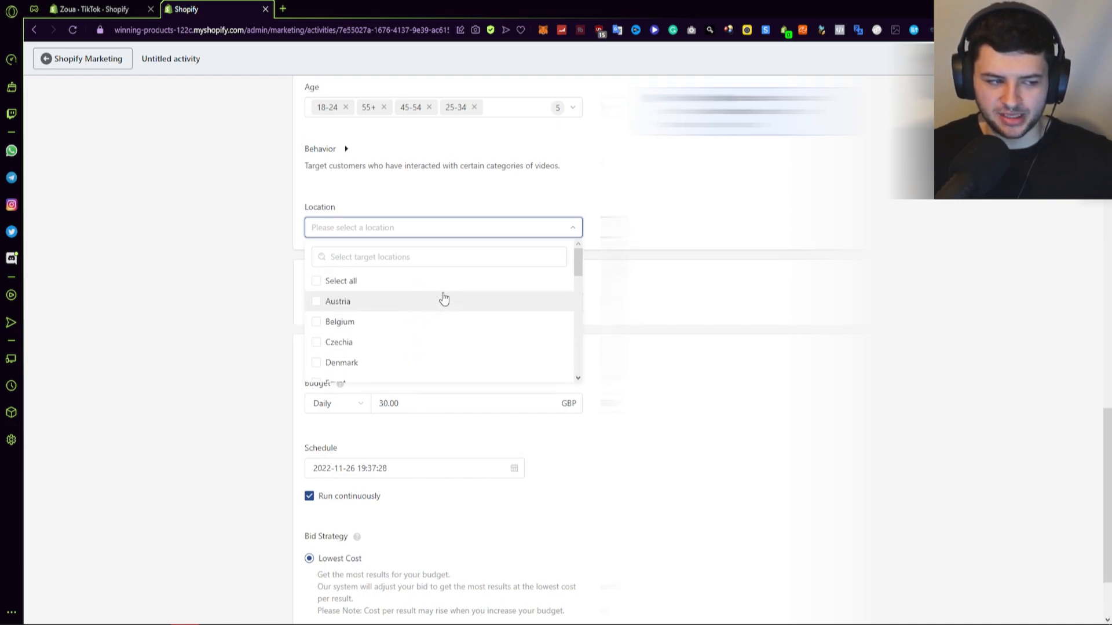
{"action": "scroll", "coordinate": [449, 333], "scroll_direction": "down", "scroll_amount": 4}
{"action": "scroll", "coordinate": [450, 353], "scroll_direction": "down", "scroll_amount": 1}
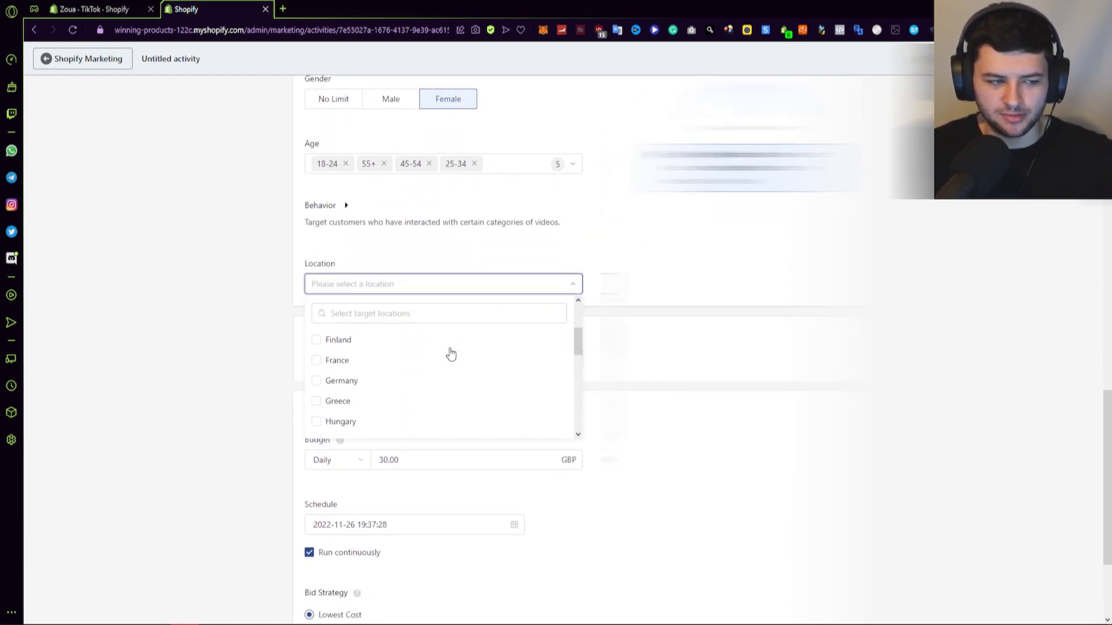
{"action": "scroll", "coordinate": [449, 354], "scroll_direction": "up", "scroll_amount": 1}
{"action": "scroll", "coordinate": [440, 357], "scroll_direction": "down", "scroll_amount": 2}
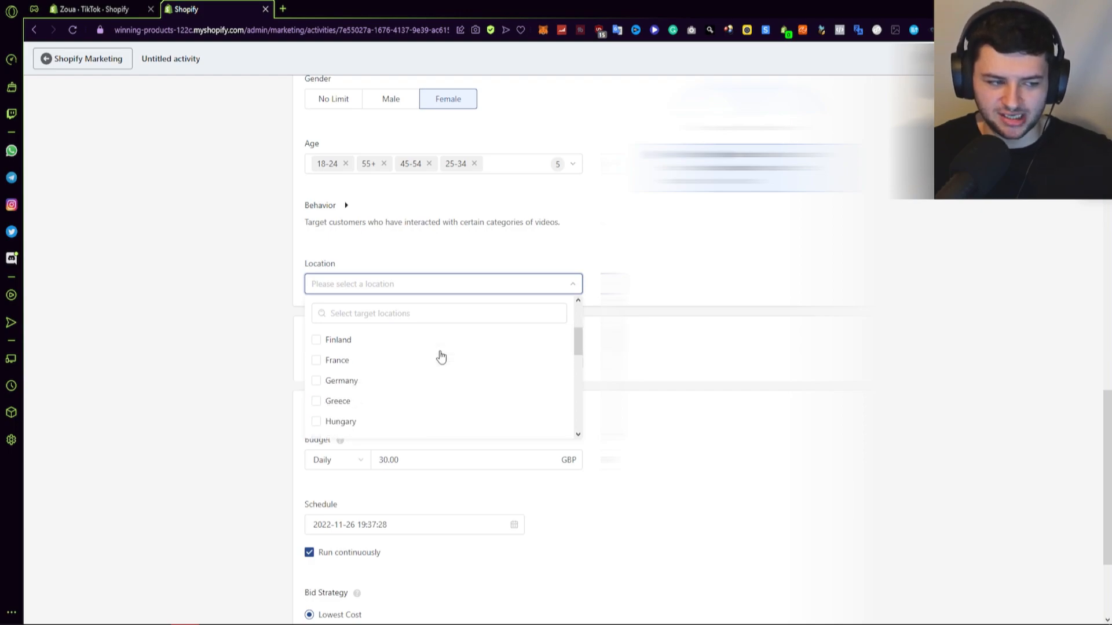
{"action": "scroll", "coordinate": [439, 357], "scroll_direction": "down", "scroll_amount": 1}
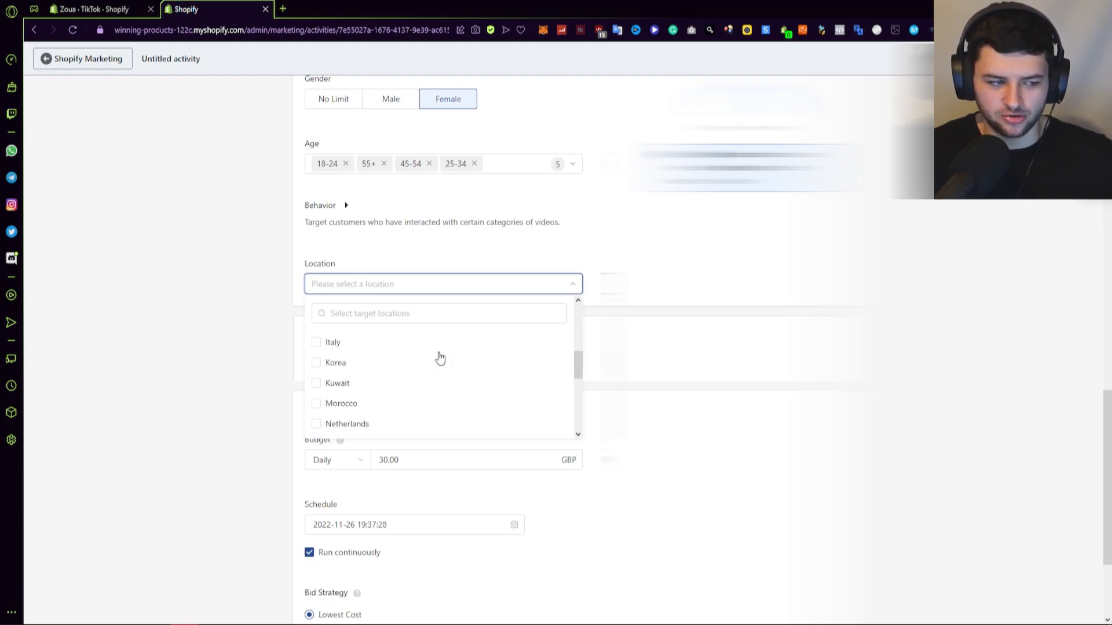
{"action": "scroll", "coordinate": [435, 358], "scroll_direction": "down", "scroll_amount": 1}
{"action": "scroll", "coordinate": [432, 358], "scroll_direction": "down", "scroll_amount": 2}
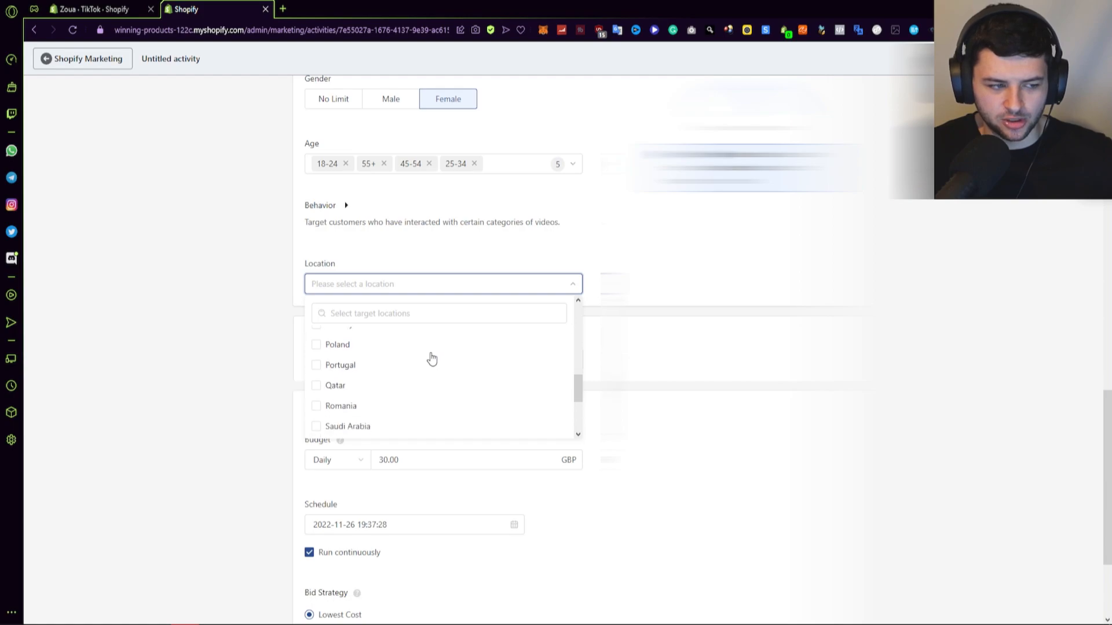
{"action": "scroll", "coordinate": [429, 357], "scroll_direction": "up", "scroll_amount": 1}
{"action": "scroll", "coordinate": [426, 360], "scroll_direction": "down", "scroll_amount": 2}
{"action": "scroll", "coordinate": [425, 360], "scroll_direction": "down", "scroll_amount": 1}
{"action": "scroll", "coordinate": [346, 310], "scroll_direction": "up", "scroll_amount": 10}
{"action": "left_click", "coordinate": [322, 276]}
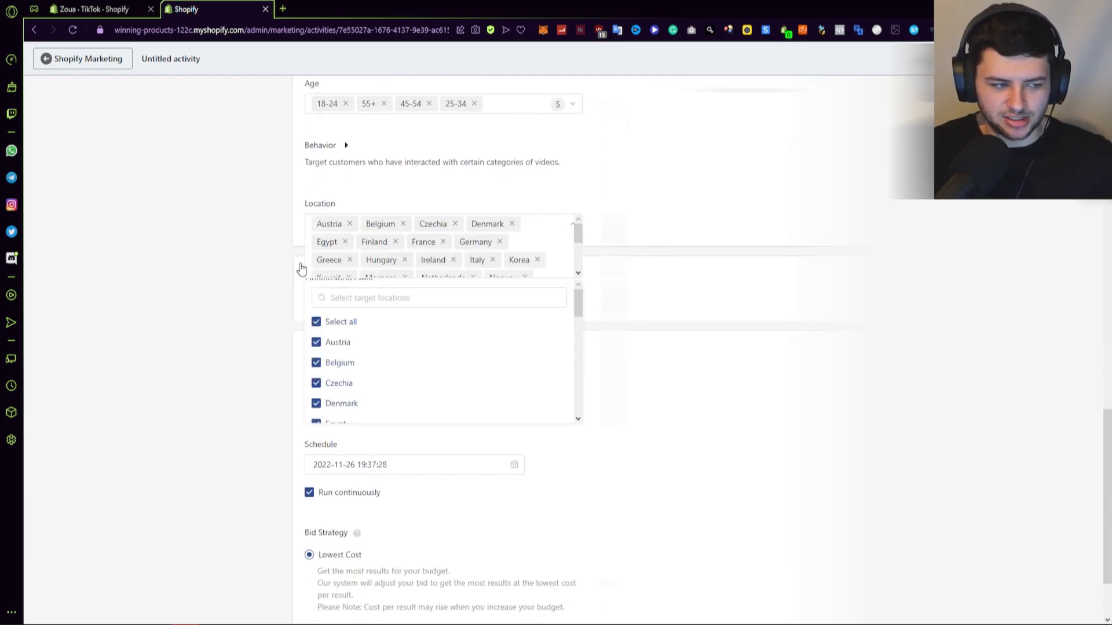
{"action": "left_click", "coordinate": [239, 240]}
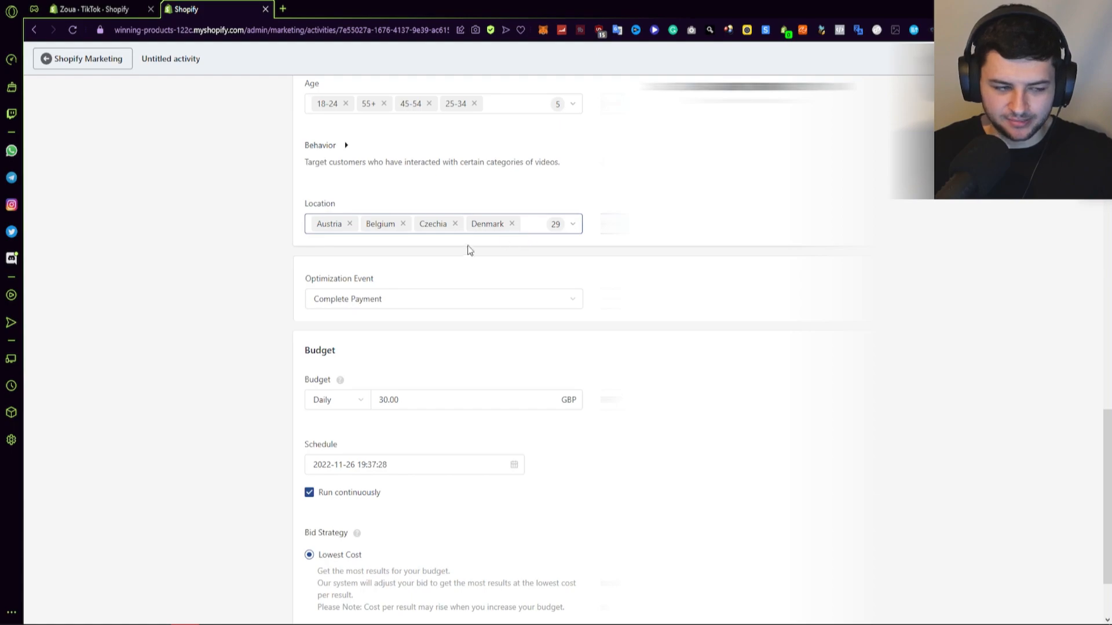
Step: Keep Complete Payment as the optimization event and set the daily budget to 20.00 GBP
{"action": "left_click", "coordinate": [353, 318]}
{"action": "left_click", "coordinate": [355, 337]}
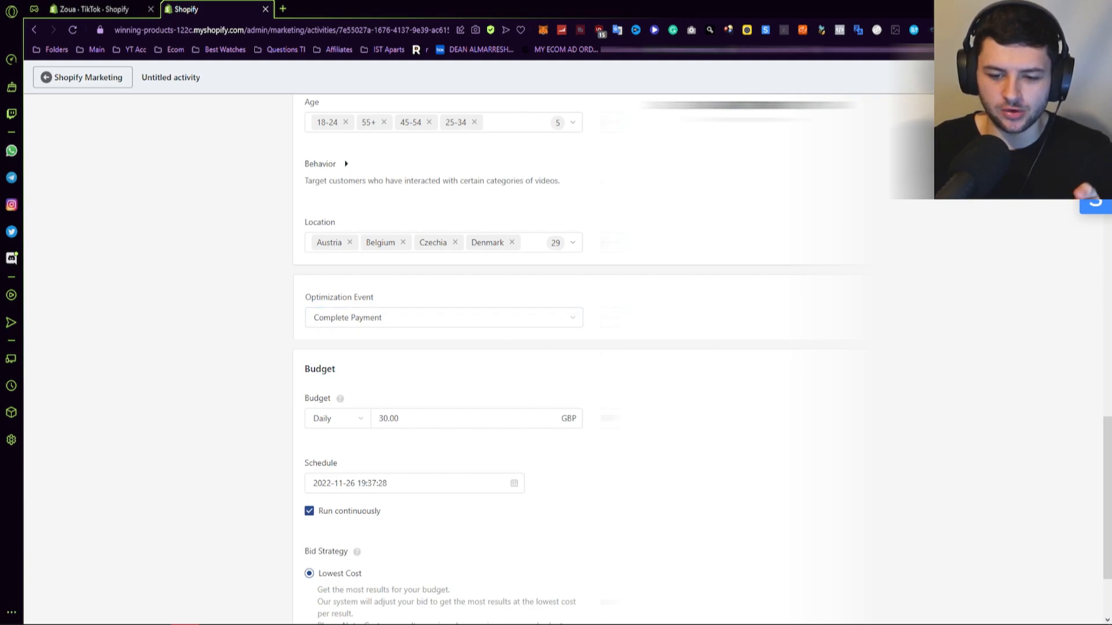
{"action": "scroll", "coordinate": [234, 365], "scroll_direction": "down", "scroll_amount": 2}
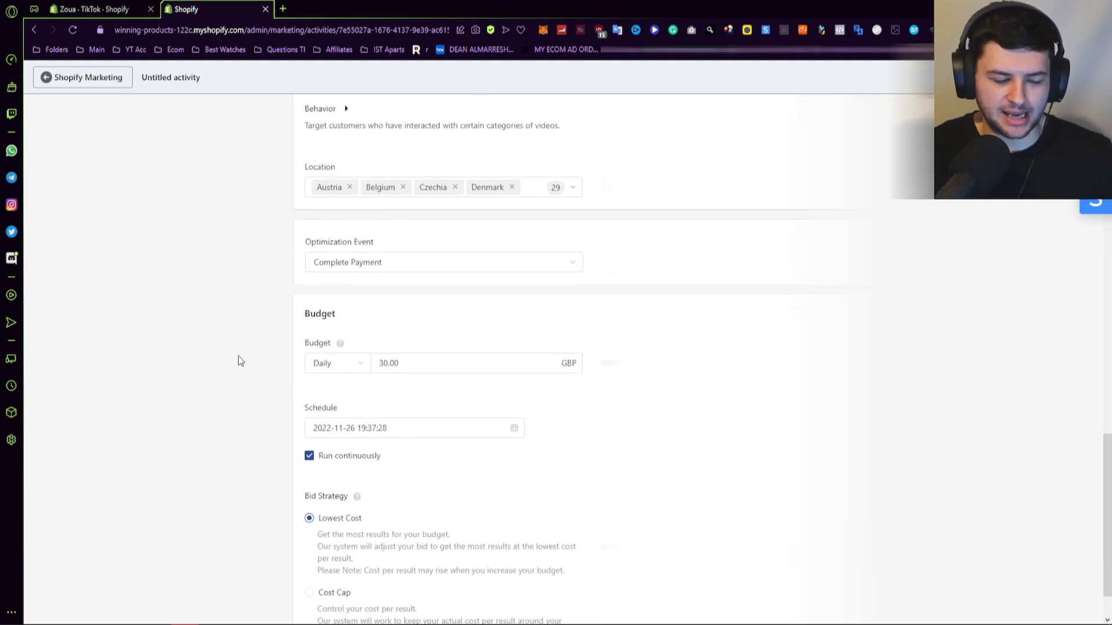
{"action": "left_click", "coordinate": [422, 301]}
{"action": "left_click_drag", "start_coordinate": [405, 302], "coordinate": [367, 307]}
{"action": "type", "text": "20.00"}
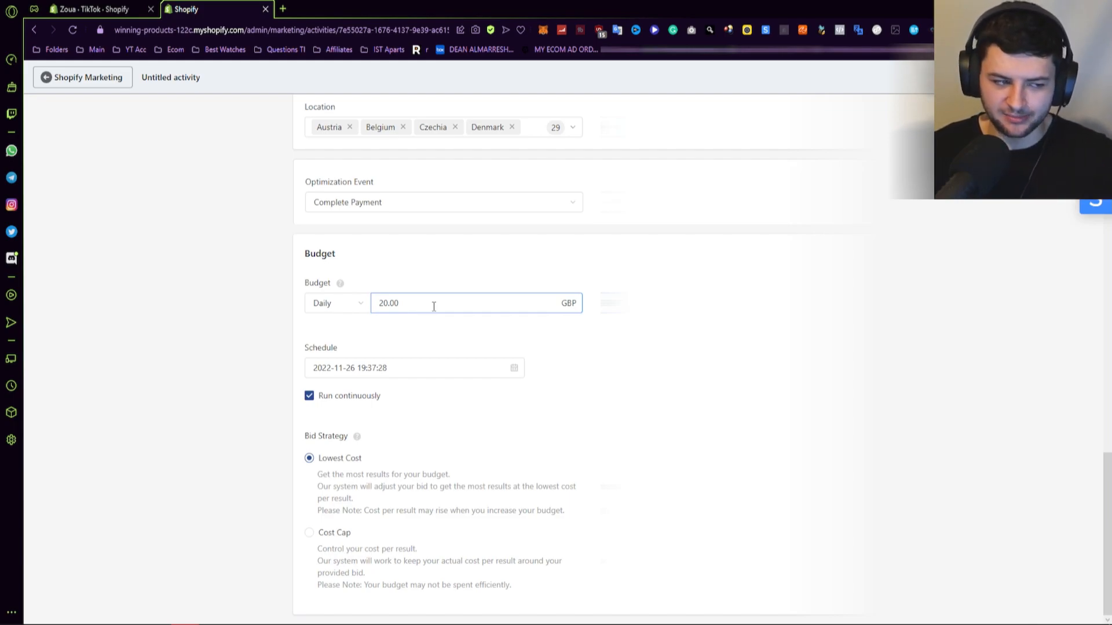
{"action": "left_click", "coordinate": [279, 267]}
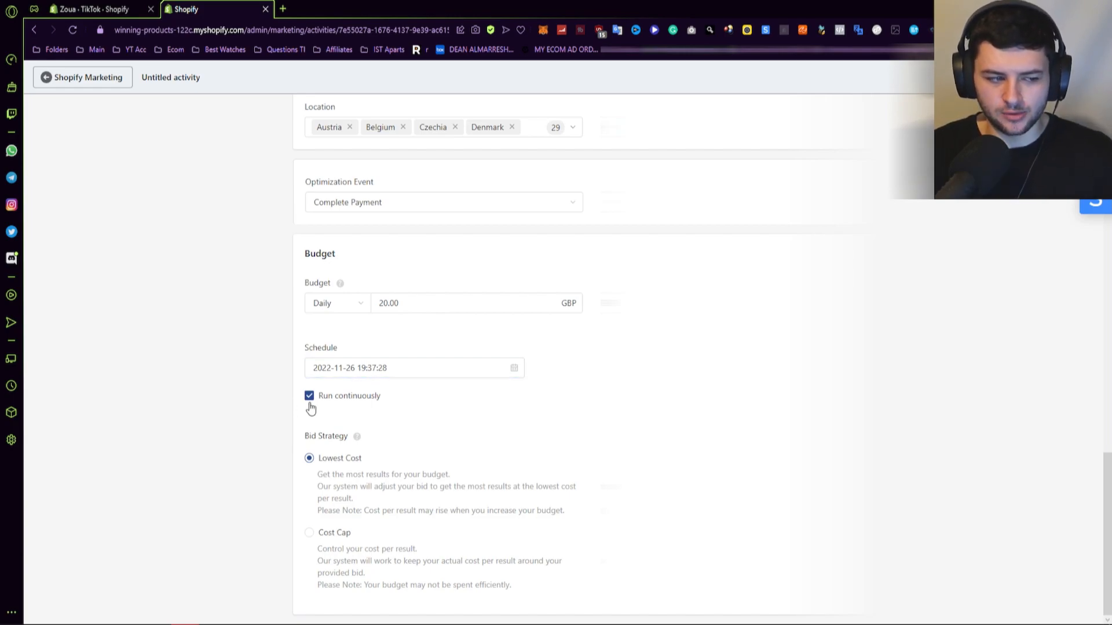
Step: Set the ad schedule's start date to 27 November 2022
{"action": "left_click", "coordinate": [406, 368]}
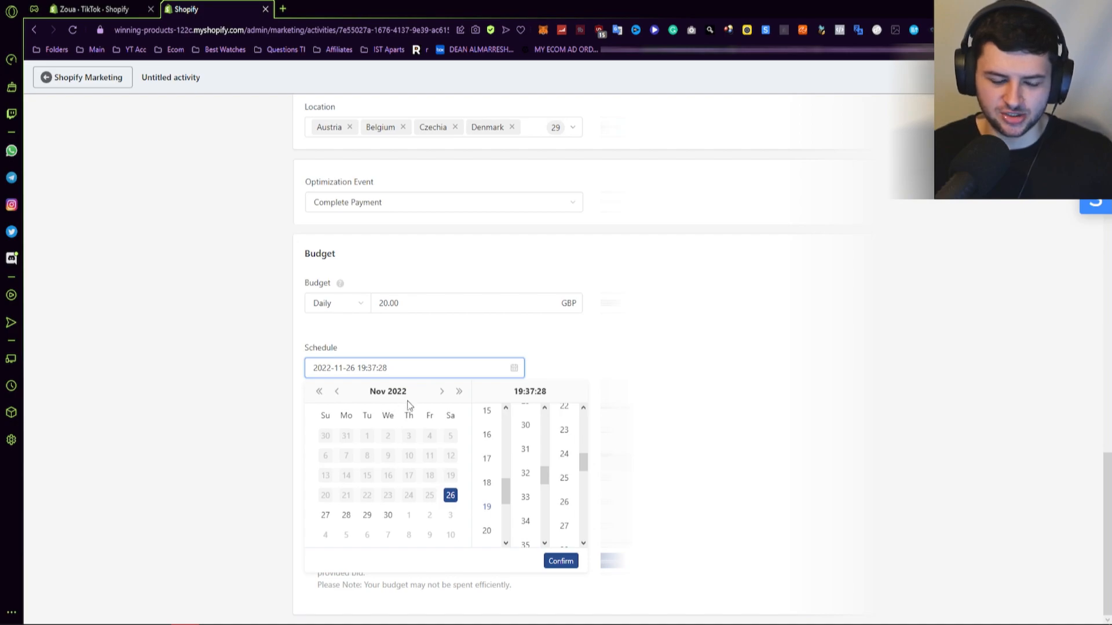
{"action": "scroll", "coordinate": [528, 481], "scroll_direction": "up", "scroll_amount": 3}
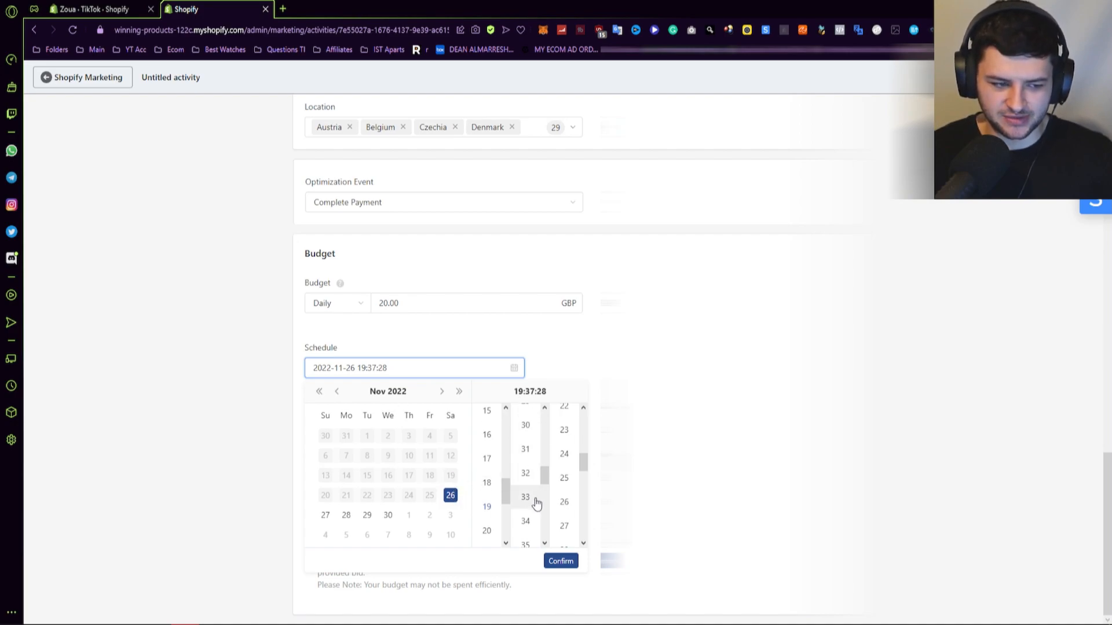
{"action": "scroll", "coordinate": [498, 471], "scroll_direction": "up", "scroll_amount": 2}
{"action": "scroll", "coordinate": [499, 467], "scroll_direction": "down", "scroll_amount": 5}
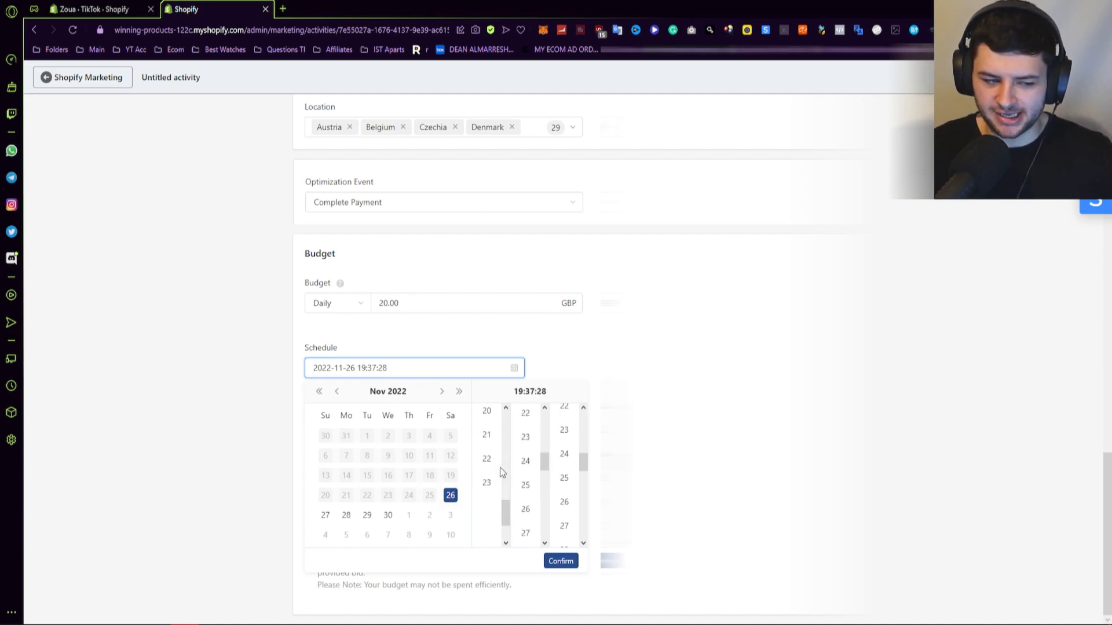
{"action": "left_click", "coordinate": [328, 520]}
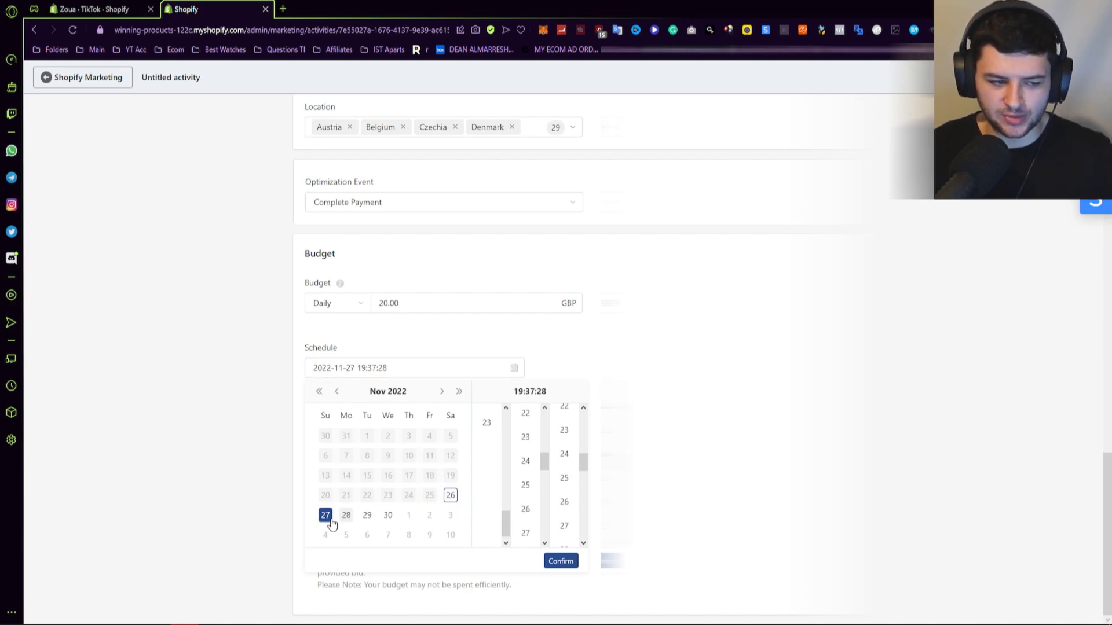
Step: Set the schedule's start time to 00:00:00 and confirm the date and time
{"action": "scroll", "coordinate": [479, 509], "scroll_direction": "up", "scroll_amount": 4}
{"action": "scroll", "coordinate": [484, 463], "scroll_direction": "up", "scroll_amount": 5}
{"action": "scroll", "coordinate": [471, 463], "scroll_direction": "down", "scroll_amount": 1}
{"action": "scroll", "coordinate": [475, 418], "scroll_direction": "up", "scroll_amount": 3}
{"action": "left_click", "coordinate": [488, 385]}
{"action": "scroll", "coordinate": [524, 384], "scroll_direction": "up", "scroll_amount": 9}
{"action": "left_click", "coordinate": [524, 385]}
{"action": "scroll", "coordinate": [562, 405], "scroll_direction": "up", "scroll_amount": 10}
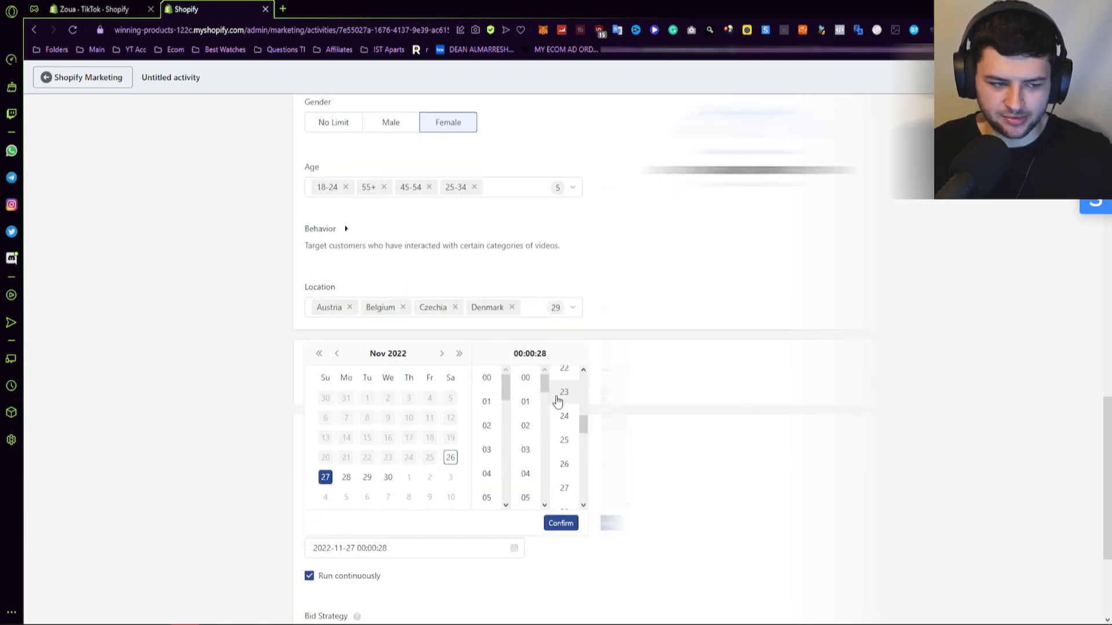
{"action": "scroll", "coordinate": [567, 440], "scroll_direction": "down", "scroll_amount": 3}
{"action": "left_click", "coordinate": [564, 380]}
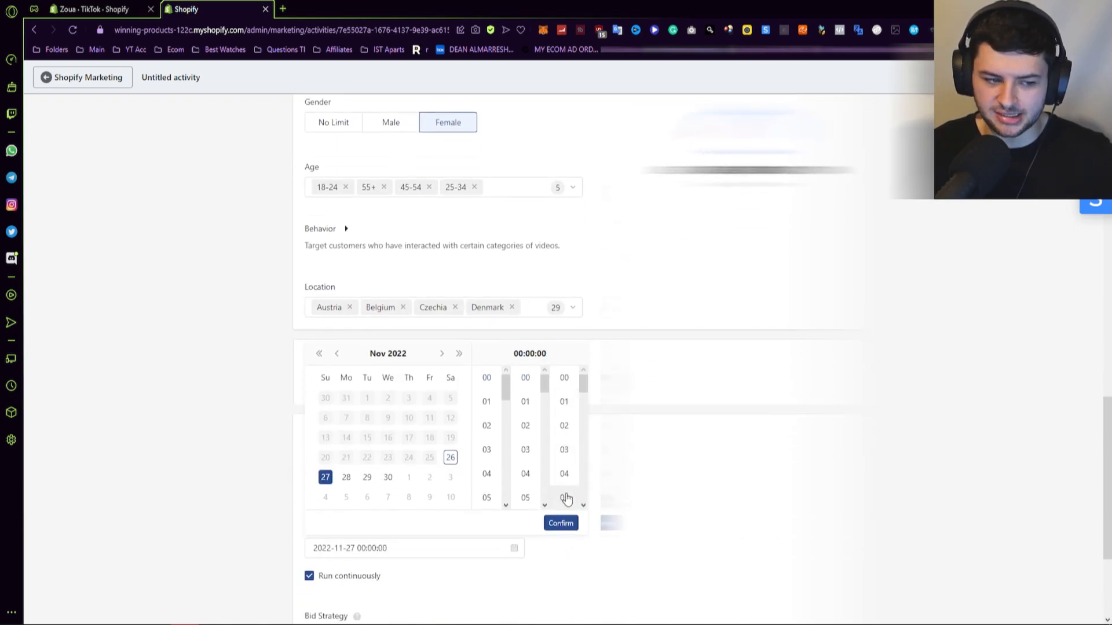
{"action": "left_click", "coordinate": [561, 523]}
{"action": "scroll", "coordinate": [560, 523], "scroll_direction": "down", "scroll_amount": 2}
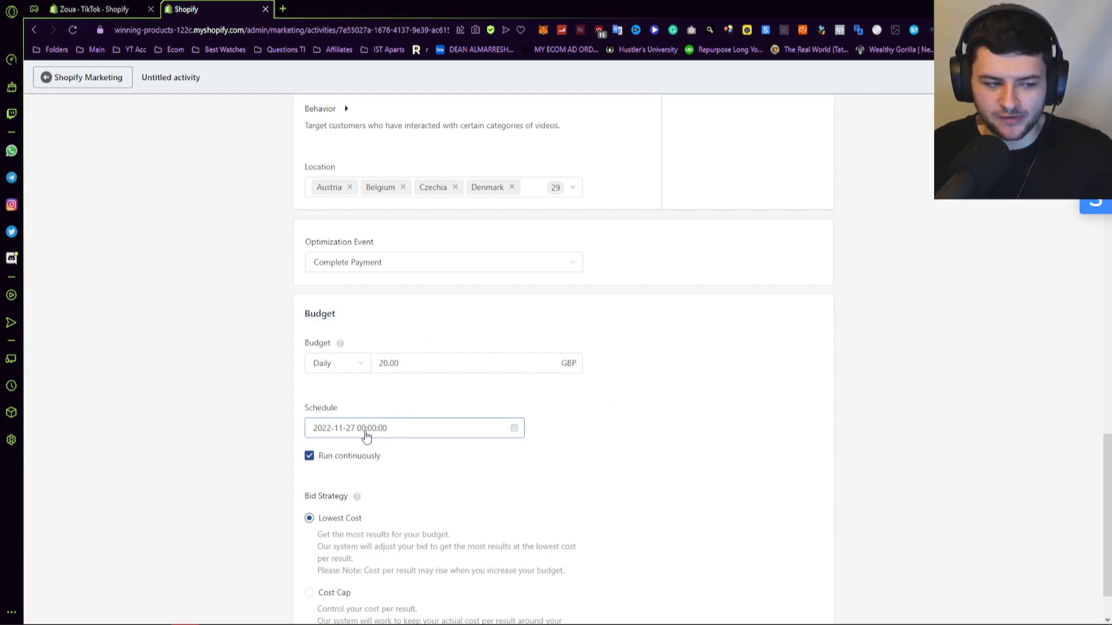
Step: Read the explanation of the bid strategy setting and open its Learn More help page in a separate tab
{"action": "scroll", "coordinate": [398, 399], "scroll_direction": "down", "scroll_amount": 1}
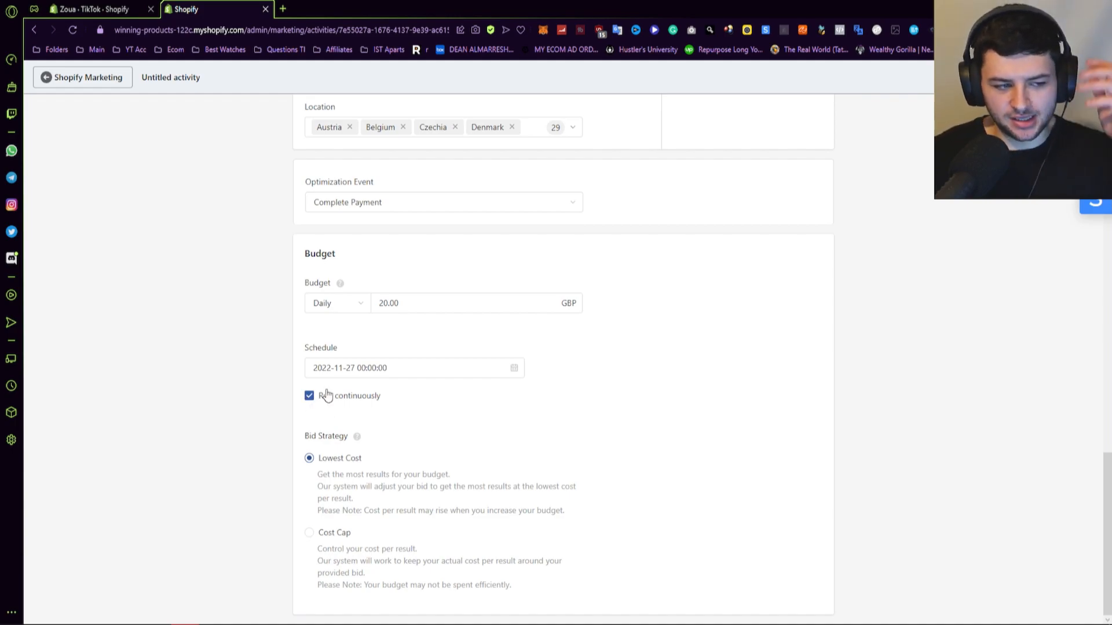
{"action": "mouse_move", "coordinate": [358, 436]}
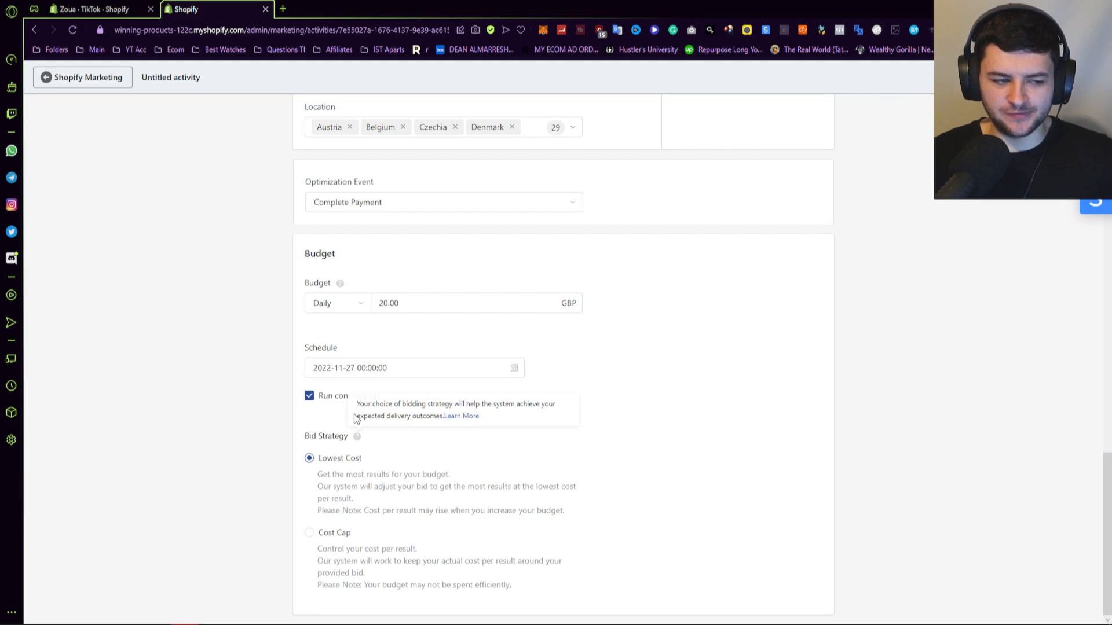
{"action": "middle_click", "coordinate": [462, 416]}
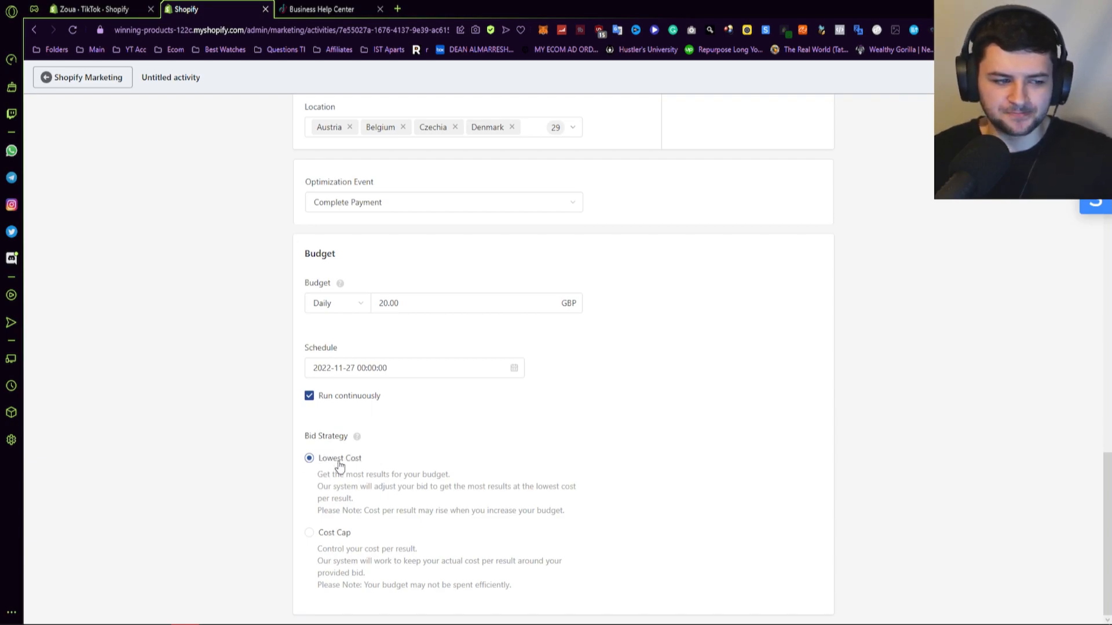
Step: Review the Daily and Lifetime budget types and the budget amount, leaving the budget on Daily
{"action": "scroll", "coordinate": [354, 374], "scroll_direction": "up", "scroll_amount": 1}
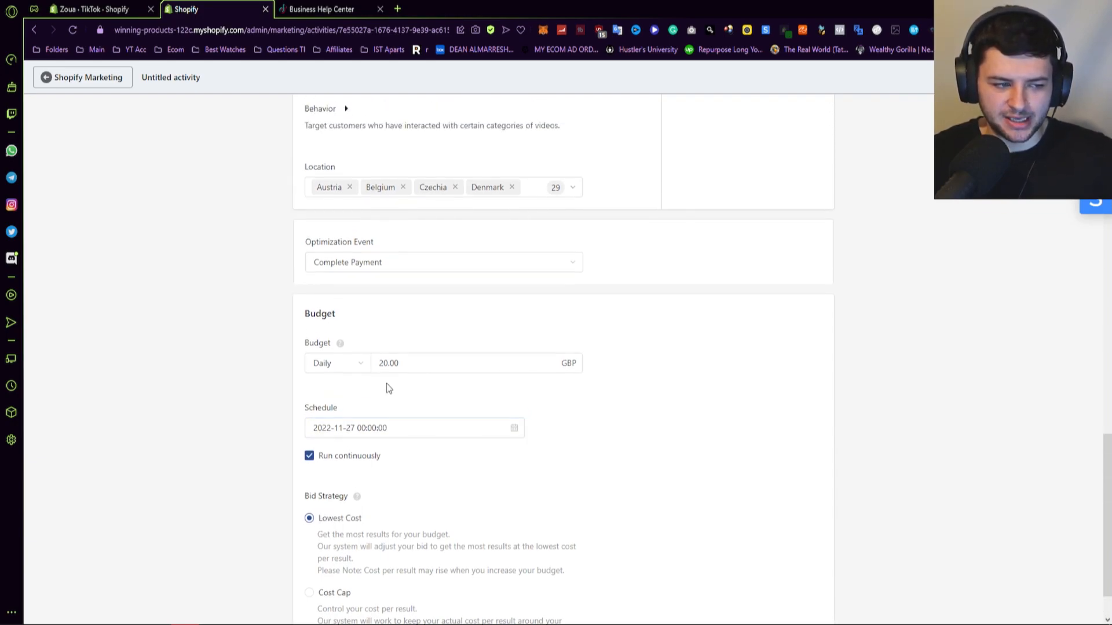
{"action": "left_click", "coordinate": [319, 363]}
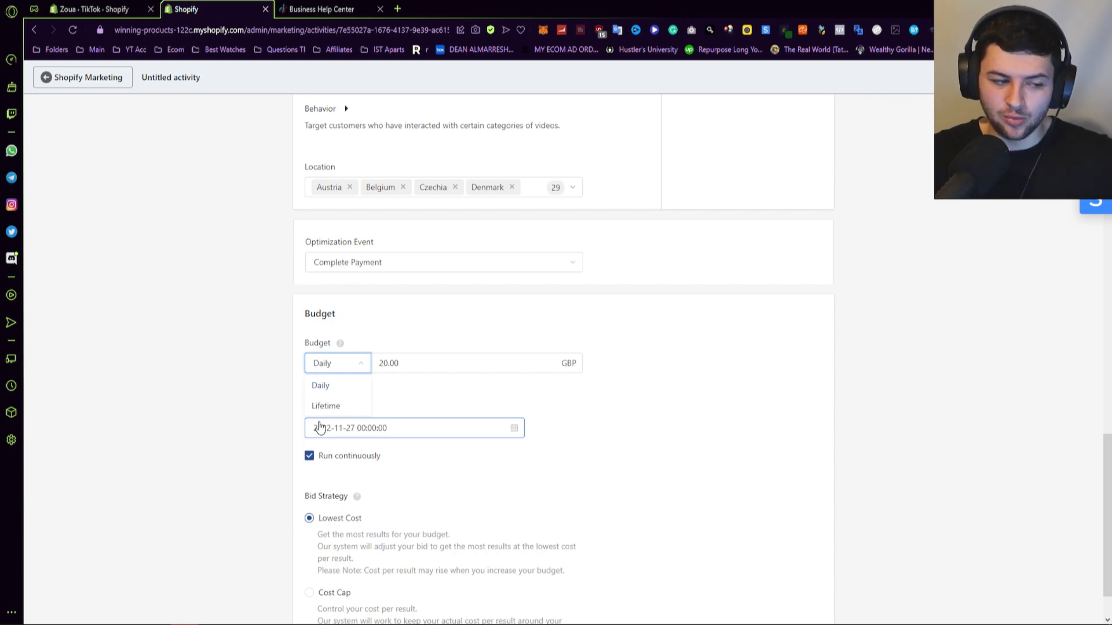
{"action": "left_click", "coordinate": [277, 384]}
{"action": "left_click", "coordinate": [375, 365]}
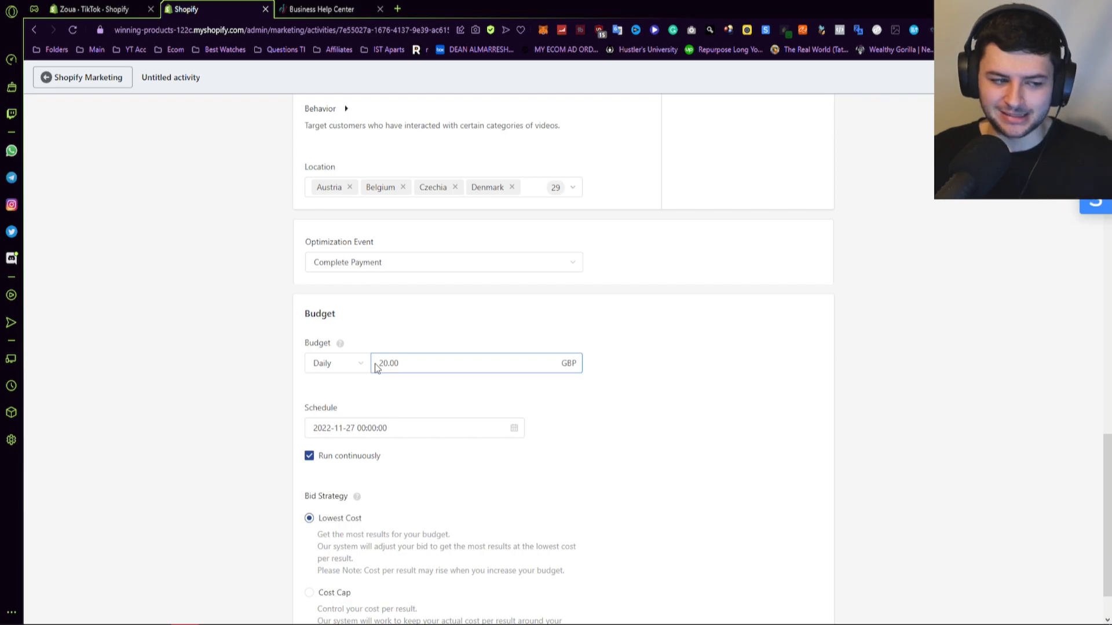
{"action": "scroll", "coordinate": [359, 388], "scroll_direction": "up", "scroll_amount": 3}
{"action": "scroll", "coordinate": [329, 400], "scroll_direction": "down", "scroll_amount": 2}
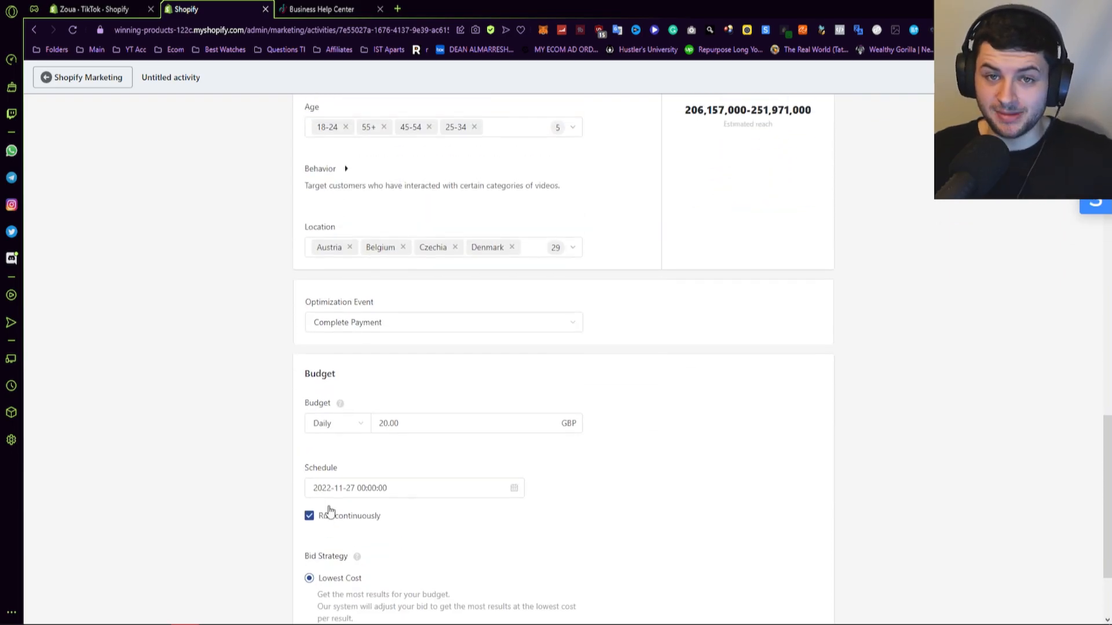
{"action": "scroll", "coordinate": [325, 510], "scroll_direction": "down", "scroll_amount": 2}
{"action": "scroll", "coordinate": [315, 451], "scroll_direction": "up", "scroll_amount": 1}
{"action": "scroll", "coordinate": [333, 427], "scroll_direction": "up", "scroll_amount": 2}
{"action": "left_click", "coordinate": [395, 484]}
{"action": "left_click_drag", "start_coordinate": [383, 484], "coordinate": [425, 484]}
{"action": "left_click", "coordinate": [459, 501]}
{"action": "left_click", "coordinate": [258, 460]}
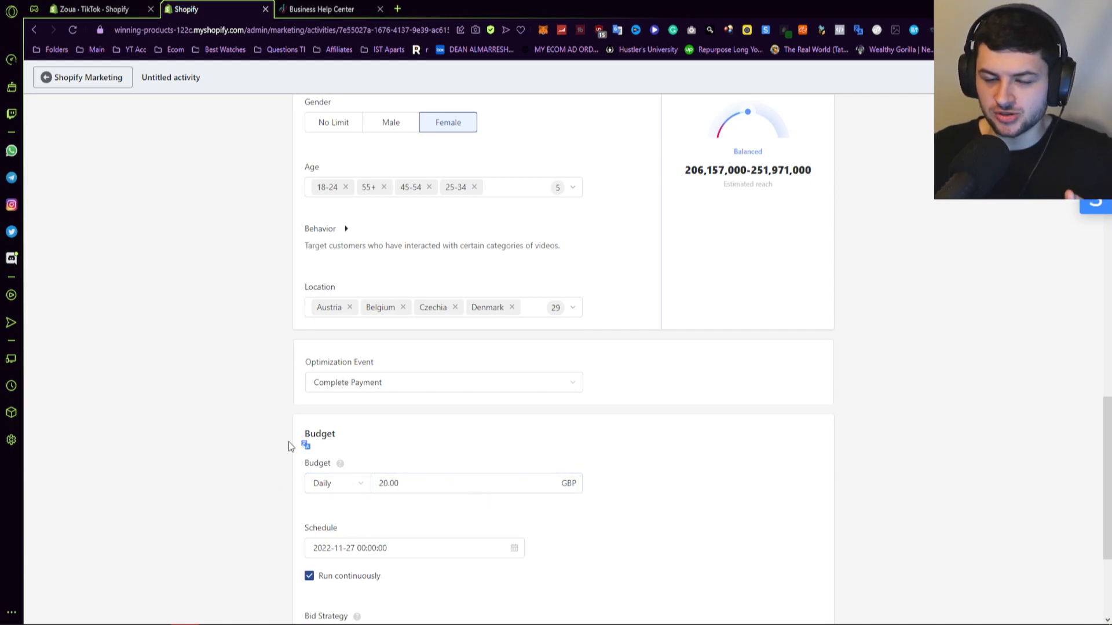
Step: Remove Turkey from the ad's target locations
{"action": "scroll", "coordinate": [290, 442], "scroll_direction": "up", "scroll_amount": 1}
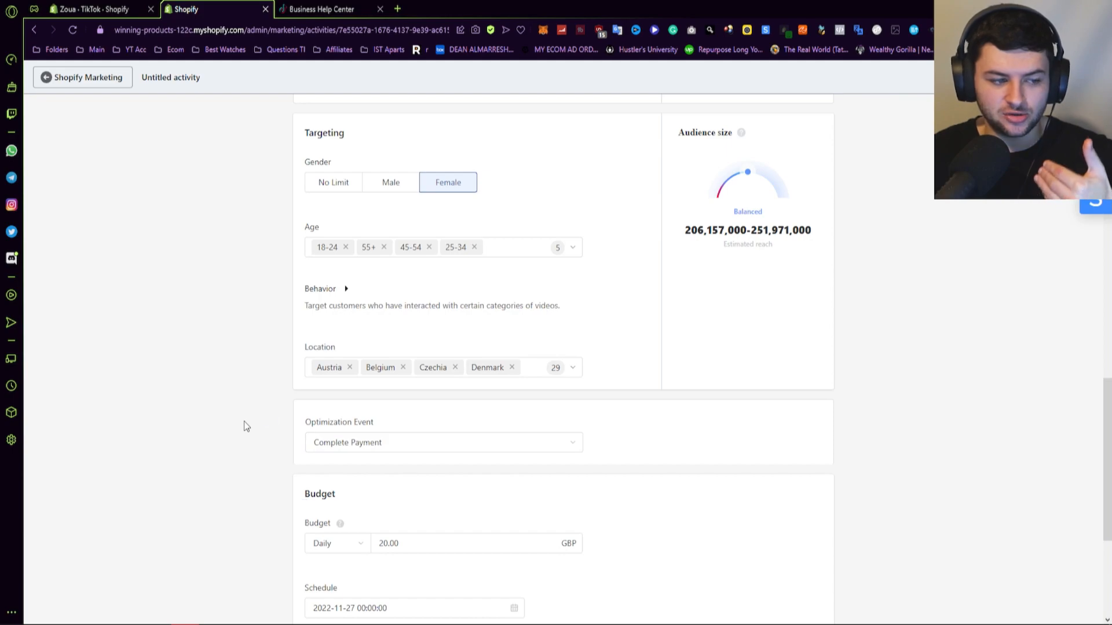
{"action": "left_click", "coordinate": [569, 370]}
{"action": "scroll", "coordinate": [556, 391], "scroll_direction": "down", "scroll_amount": 3}
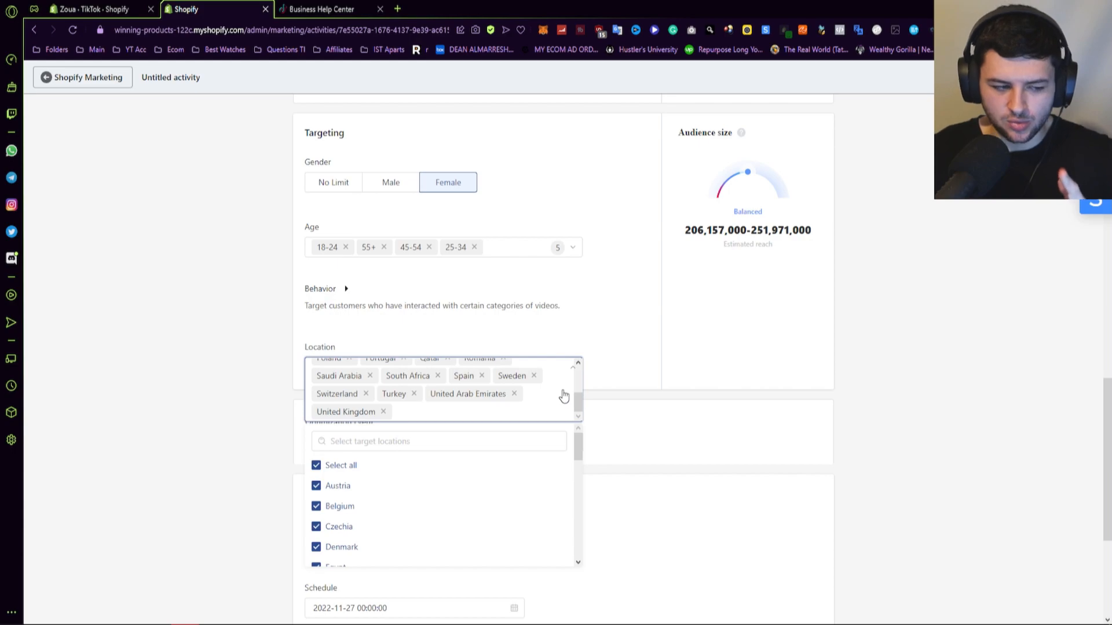
{"action": "scroll", "coordinate": [419, 499], "scroll_direction": "down", "scroll_amount": 10}
{"action": "scroll", "coordinate": [421, 501], "scroll_direction": "down", "scroll_amount": 3}
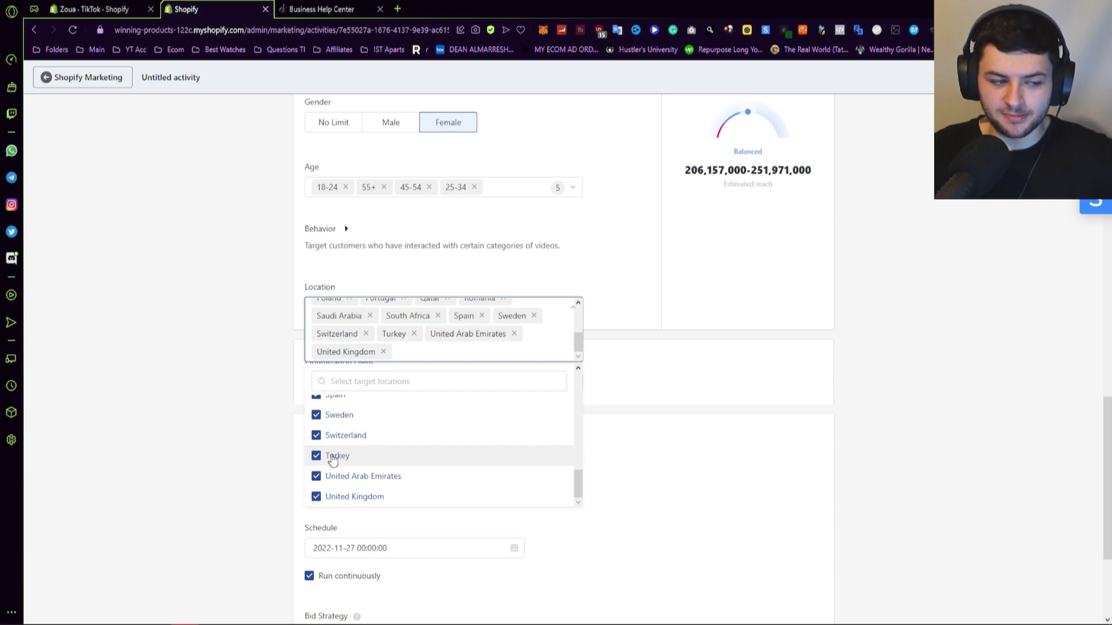
{"action": "left_click", "coordinate": [332, 458]}
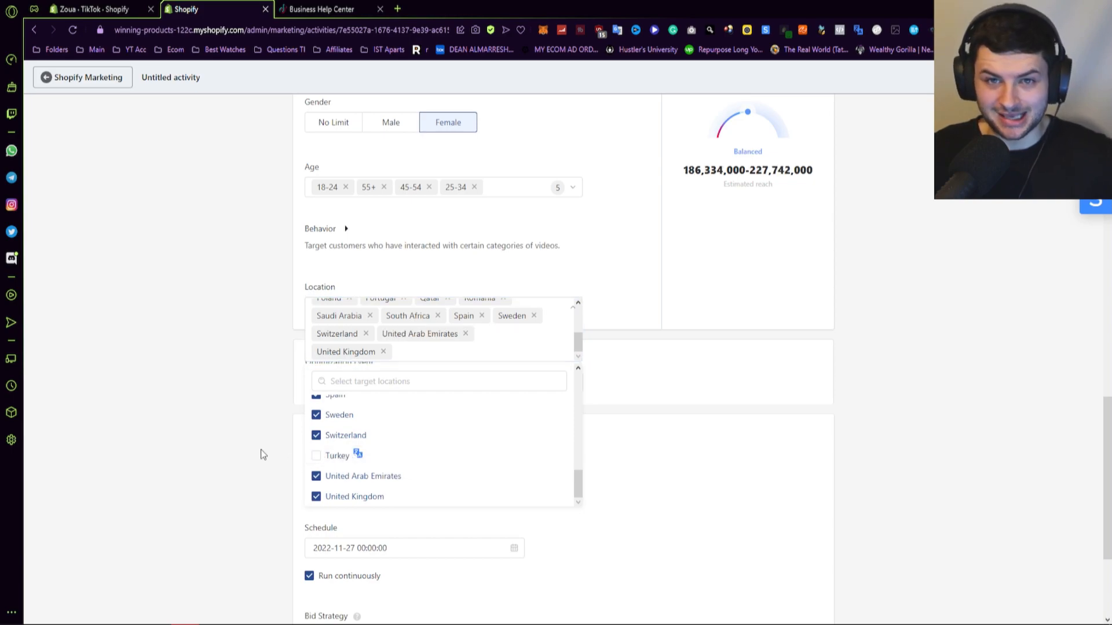
{"action": "left_click", "coordinate": [231, 440]}
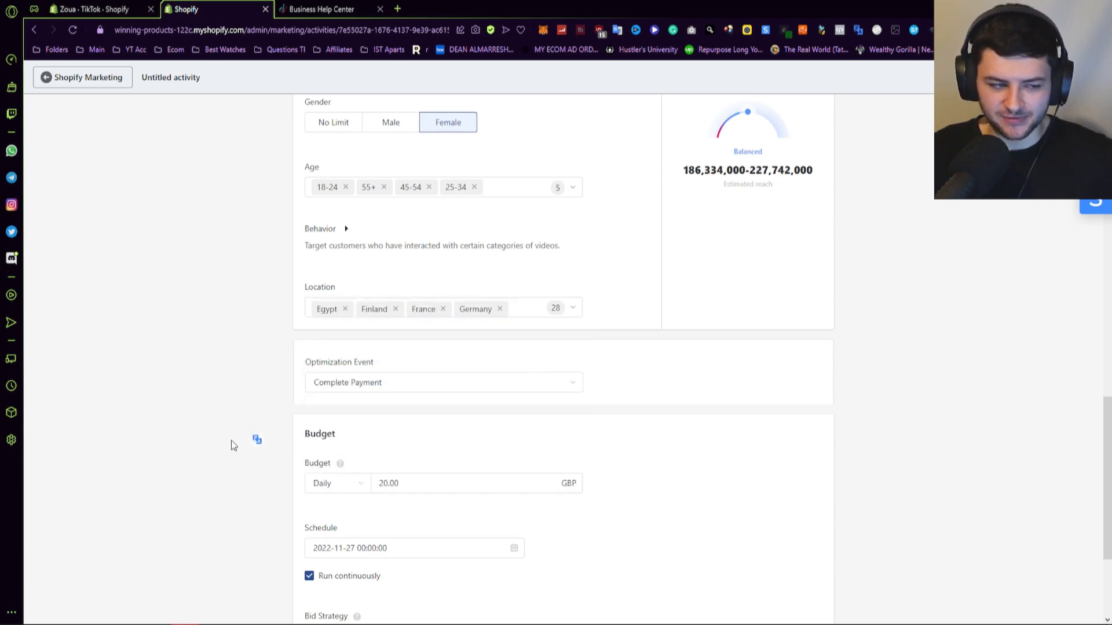
Step: Look through the target location list to decide which selected countries do not suit the ad
{"action": "left_click", "coordinate": [556, 309]}
{"action": "scroll", "coordinate": [558, 342], "scroll_direction": "down", "scroll_amount": 3}
{"action": "scroll", "coordinate": [516, 439], "scroll_direction": "down", "scroll_amount": 3}
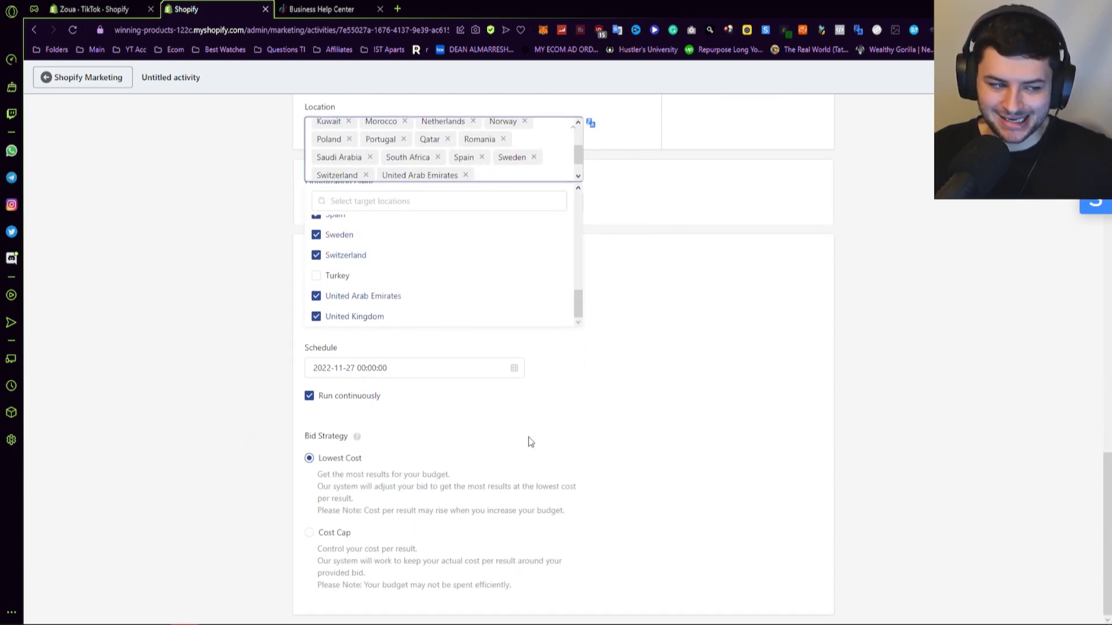
{"action": "scroll", "coordinate": [521, 442], "scroll_direction": "up", "scroll_amount": 2}
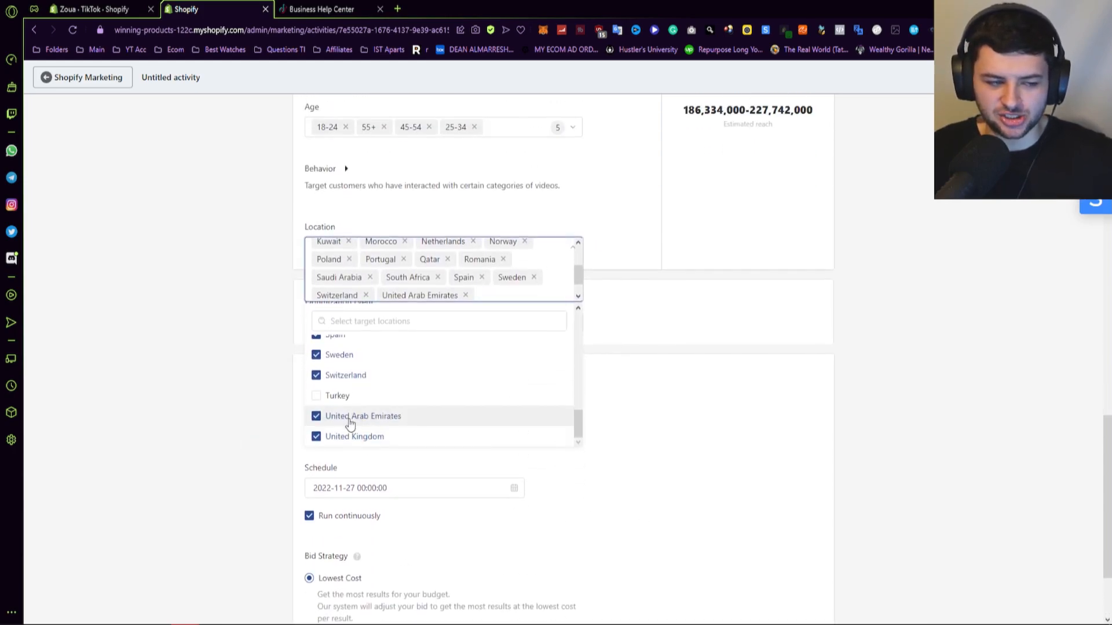
{"action": "scroll", "coordinate": [415, 400], "scroll_direction": "up", "scroll_amount": 1}
{"action": "scroll", "coordinate": [388, 398], "scroll_direction": "up", "scroll_amount": 2}
{"action": "scroll", "coordinate": [390, 398], "scroll_direction": "down", "scroll_amount": 4}
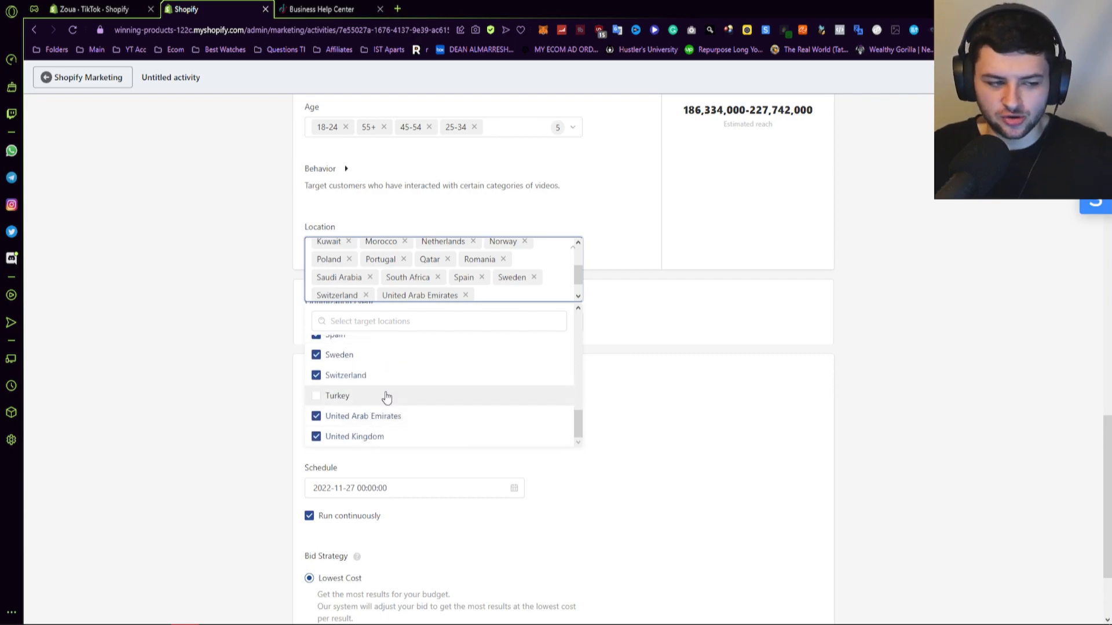
{"action": "scroll", "coordinate": [389, 397], "scroll_direction": "up", "scroll_amount": 3}
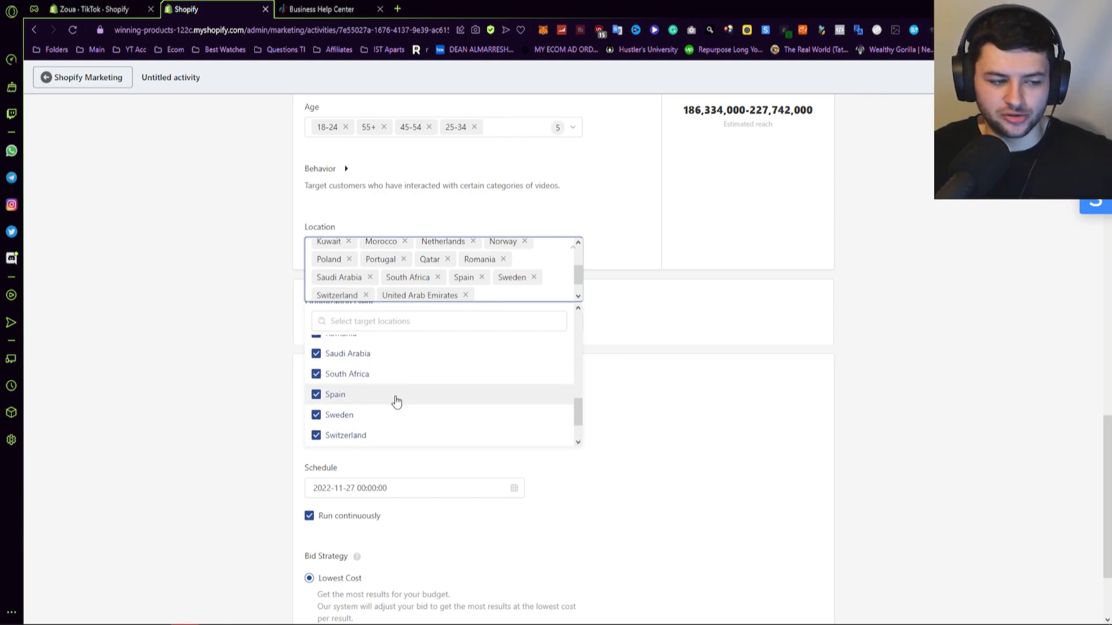
{"action": "scroll", "coordinate": [370, 392], "scroll_direction": "down", "scroll_amount": 2}
{"action": "scroll", "coordinate": [372, 367], "scroll_direction": "up", "scroll_amount": 5}
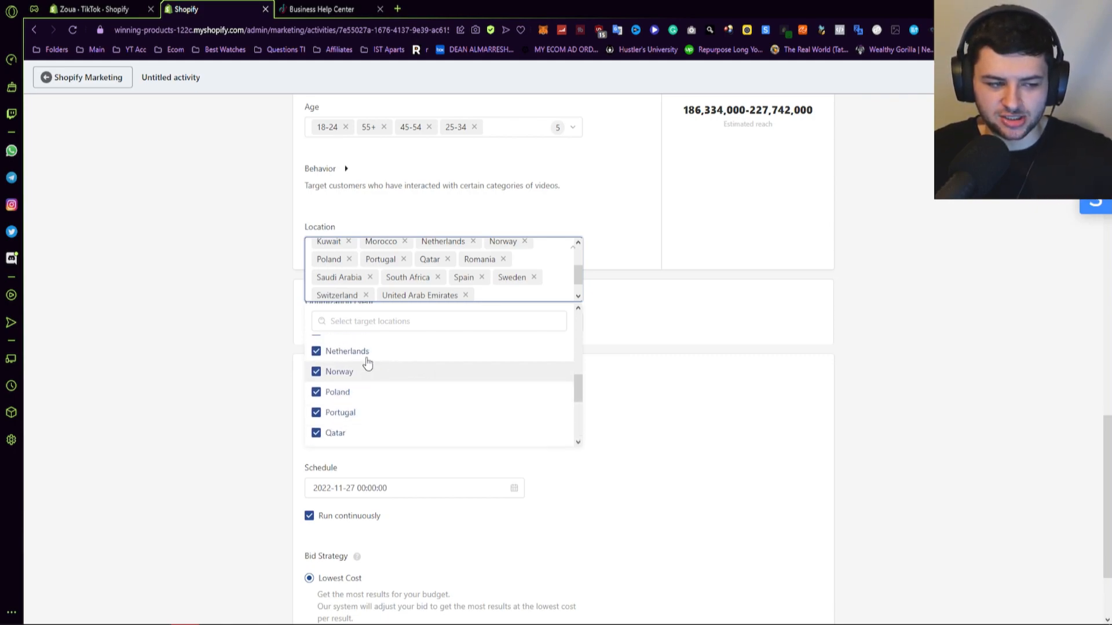
{"action": "scroll", "coordinate": [428, 368], "scroll_direction": "up", "scroll_amount": 4}
{"action": "scroll", "coordinate": [427, 368], "scroll_direction": "down", "scroll_amount": 8}
{"action": "scroll", "coordinate": [536, 367], "scroll_direction": "up", "scroll_amount": 1}
{"action": "scroll", "coordinate": [526, 351], "scroll_direction": "up", "scroll_amount": 3}
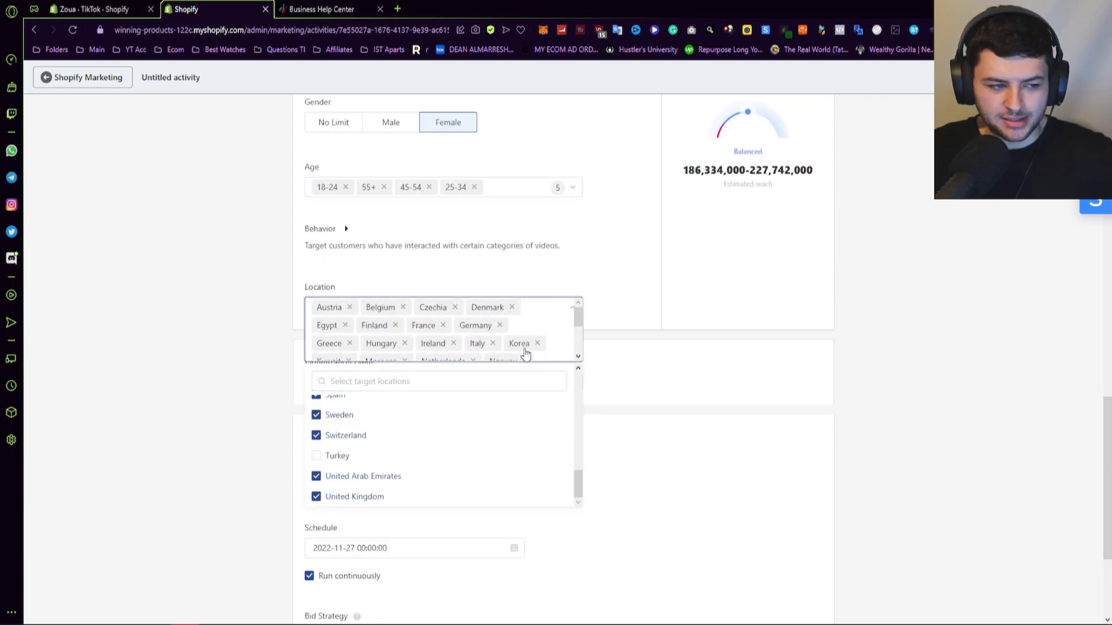
Step: Deselect Switzerland, Sweden, United Arab Emirates and United Kingdom in the target locations
{"action": "left_click", "coordinate": [324, 388]}
{"action": "left_click", "coordinate": [328, 368]}
{"action": "left_click", "coordinate": [357, 428]}
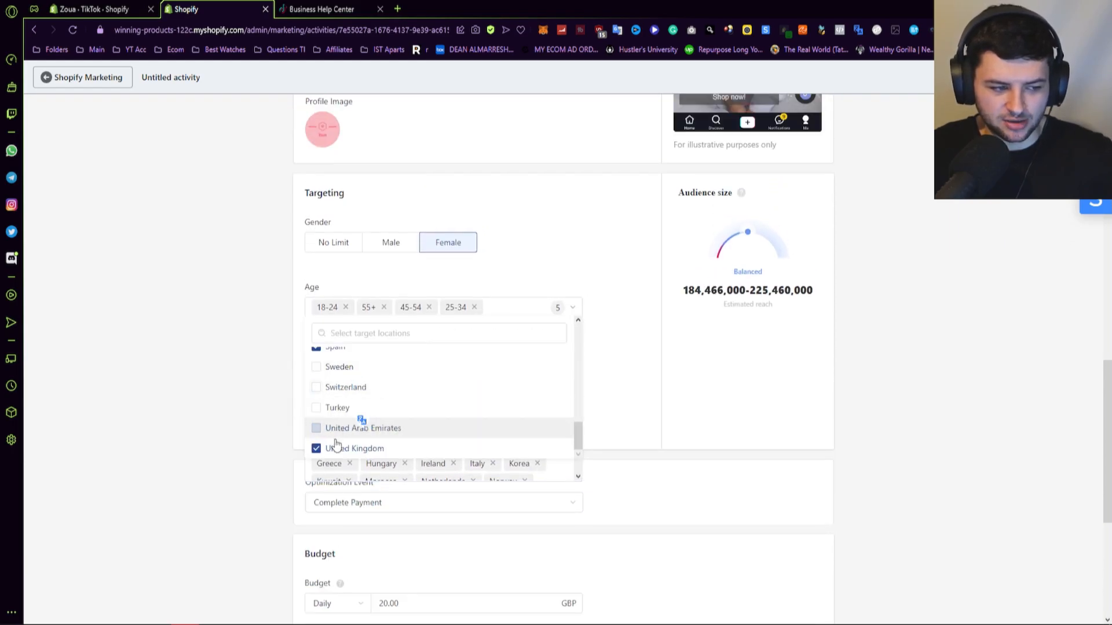
{"action": "left_click", "coordinate": [354, 449]}
Step: Deselect Spain, South Africa, Saudi Arabia, Romania, Qatar, Portugal, Poland, Norway and Netherlands in the target locations
{"action": "scroll", "coordinate": [350, 440], "scroll_direction": "down", "scroll_amount": 1}
{"action": "scroll", "coordinate": [371, 377], "scroll_direction": "up", "scroll_amount": 1}
{"action": "scroll", "coordinate": [385, 389], "scroll_direction": "down", "scroll_amount": 1}
{"action": "scroll", "coordinate": [397, 400], "scroll_direction": "up", "scroll_amount": 1}
{"action": "scroll", "coordinate": [398, 405], "scroll_direction": "down", "scroll_amount": 1}
{"action": "scroll", "coordinate": [363, 504], "scroll_direction": "up", "scroll_amount": 2}
{"action": "scroll", "coordinate": [363, 504], "scroll_direction": "down", "scroll_amount": 1}
{"action": "left_click", "coordinate": [336, 515]}
{"action": "left_click", "coordinate": [332, 495]}
{"action": "left_click", "coordinate": [332, 476]}
{"action": "scroll", "coordinate": [342, 492], "scroll_direction": "up", "scroll_amount": 1}
{"action": "left_click", "coordinate": [340, 512]}
{"action": "left_click", "coordinate": [333, 498]}
{"action": "left_click", "coordinate": [334, 477]}
{"action": "scroll", "coordinate": [336, 492], "scroll_direction": "up", "scroll_amount": 1}
{"action": "left_click", "coordinate": [337, 515]}
{"action": "left_click", "coordinate": [337, 496]}
{"action": "left_click", "coordinate": [338, 477]}
Step: Deselect the target countries from Morocco back to France in the alphabetical location list
{"action": "scroll", "coordinate": [338, 489], "scroll_direction": "up", "scroll_amount": 1}
{"action": "left_click", "coordinate": [339, 516]}
{"action": "left_click", "coordinate": [338, 466]}
{"action": "scroll", "coordinate": [344, 504], "scroll_direction": "up", "scroll_amount": 1}
{"action": "scroll", "coordinate": [333, 524], "scroll_direction": "up", "scroll_amount": 1}
{"action": "scroll", "coordinate": [333, 513], "scroll_direction": "down", "scroll_amount": 1}
{"action": "left_click", "coordinate": [333, 504]}
{"action": "left_click", "coordinate": [341, 485]}
{"action": "scroll", "coordinate": [339, 498], "scroll_direction": "up", "scroll_amount": 1}
{"action": "left_click", "coordinate": [333, 524]}
{"action": "left_click", "coordinate": [334, 503]}
{"action": "left_click", "coordinate": [326, 523]}
{"action": "left_click", "coordinate": [333, 484]}
{"action": "left_click", "coordinate": [337, 464]}
{"action": "left_click", "coordinate": [338, 447]}
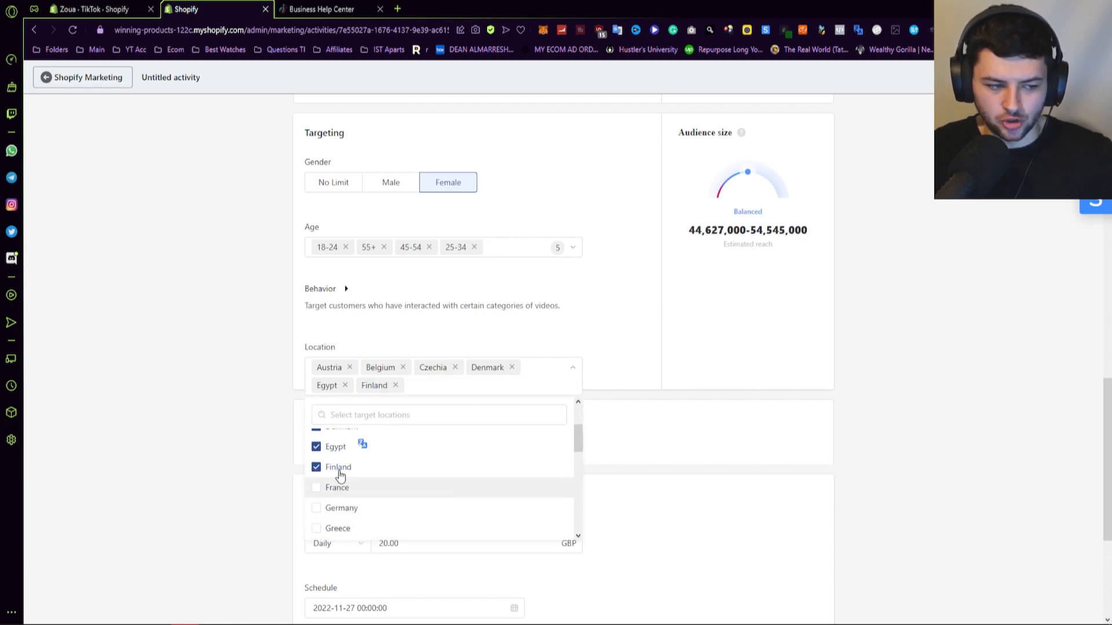
Step: Narrow the target locations to Austria, Germany, Ireland and United Kingdom, removing the other selected countries
{"action": "left_click", "coordinate": [337, 473]}
{"action": "left_click", "coordinate": [336, 455]}
{"action": "left_click", "coordinate": [338, 445]}
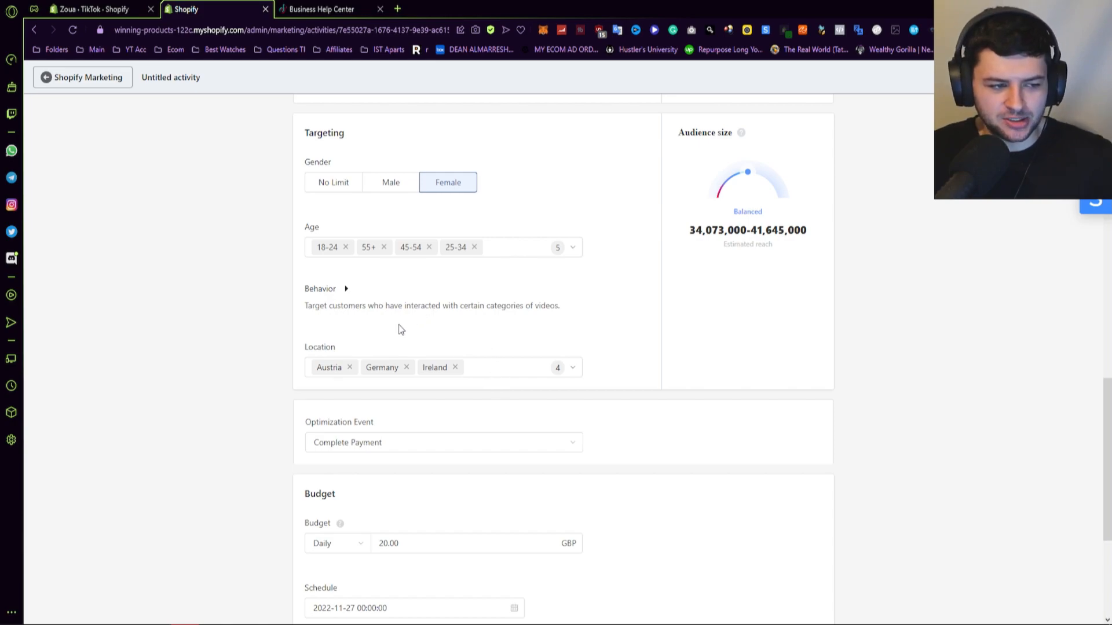
Step: Check the target location list to review which countries are selected for the ad
{"action": "left_click", "coordinate": [570, 367]}
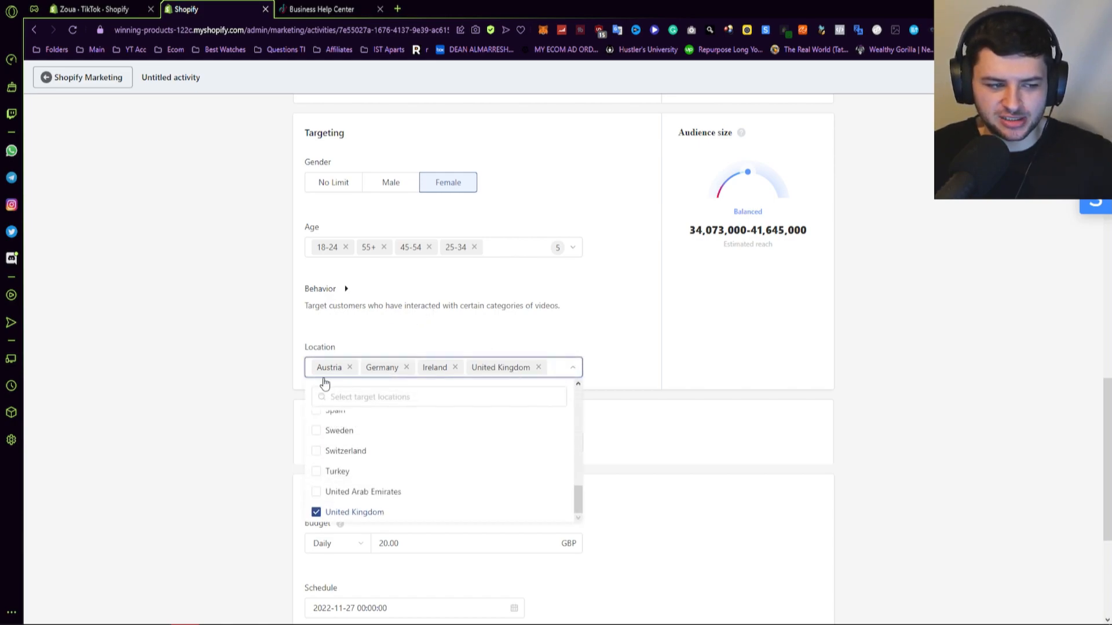
{"action": "scroll", "coordinate": [456, 457], "scroll_direction": "up", "scroll_amount": 3}
{"action": "scroll", "coordinate": [458, 458], "scroll_direction": "up", "scroll_amount": 5}
{"action": "scroll", "coordinate": [453, 454], "scroll_direction": "down", "scroll_amount": 2}
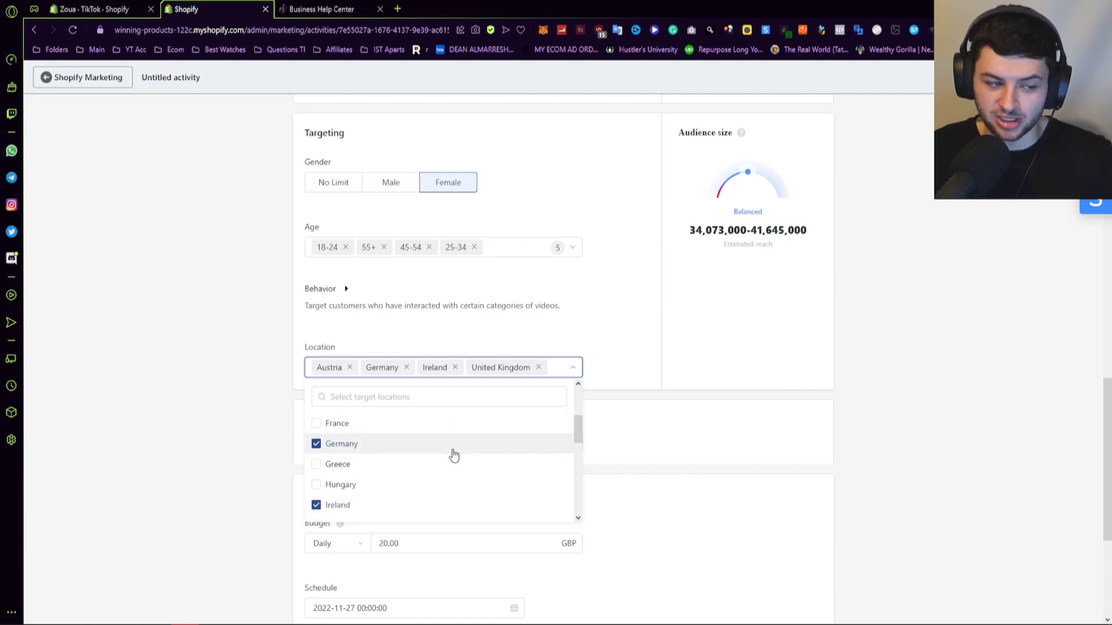
{"action": "left_click", "coordinate": [207, 416]}
{"action": "left_click", "coordinate": [536, 374]}
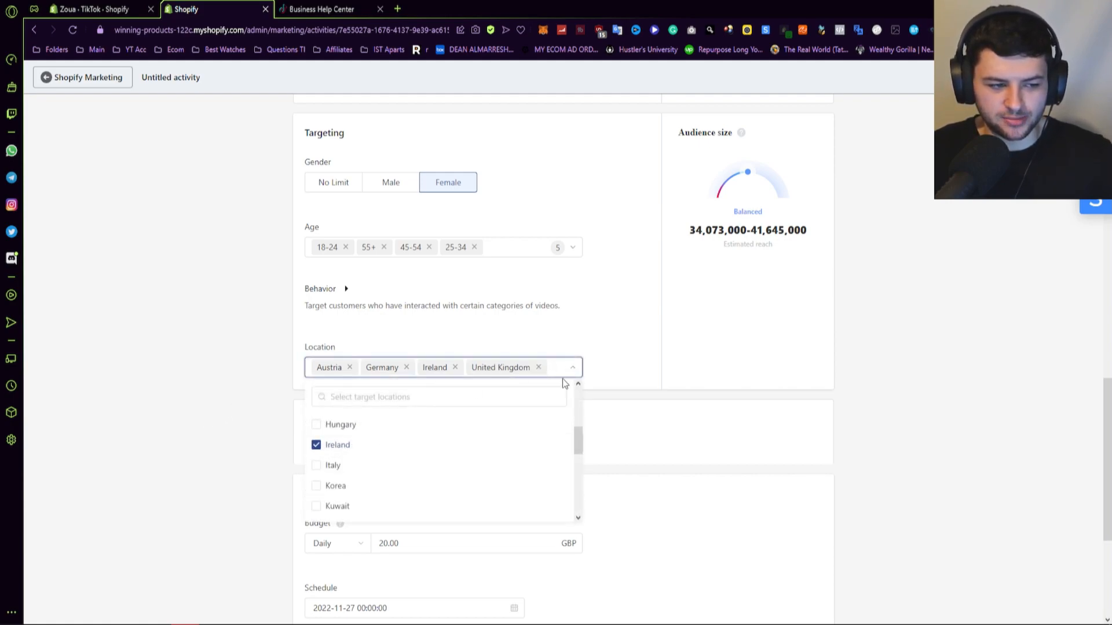
{"action": "left_click", "coordinate": [538, 368]}
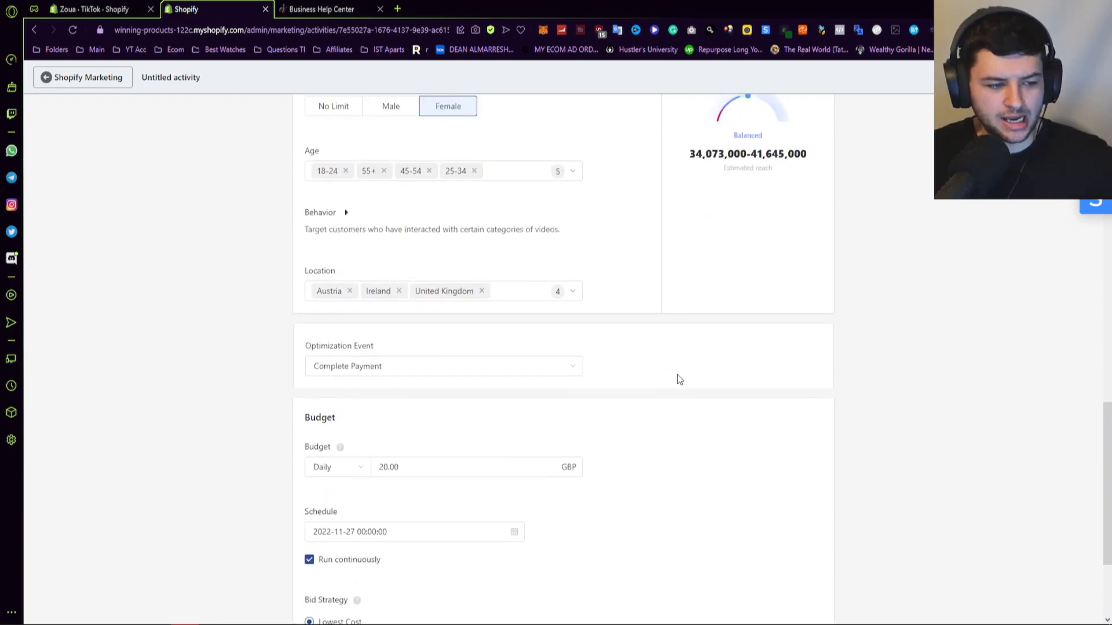
Step: Expand the Behavior targeting section, review its video action, time period and category options, and collapse it again
{"action": "scroll", "coordinate": [680, 375], "scroll_direction": "up", "scroll_amount": 2}
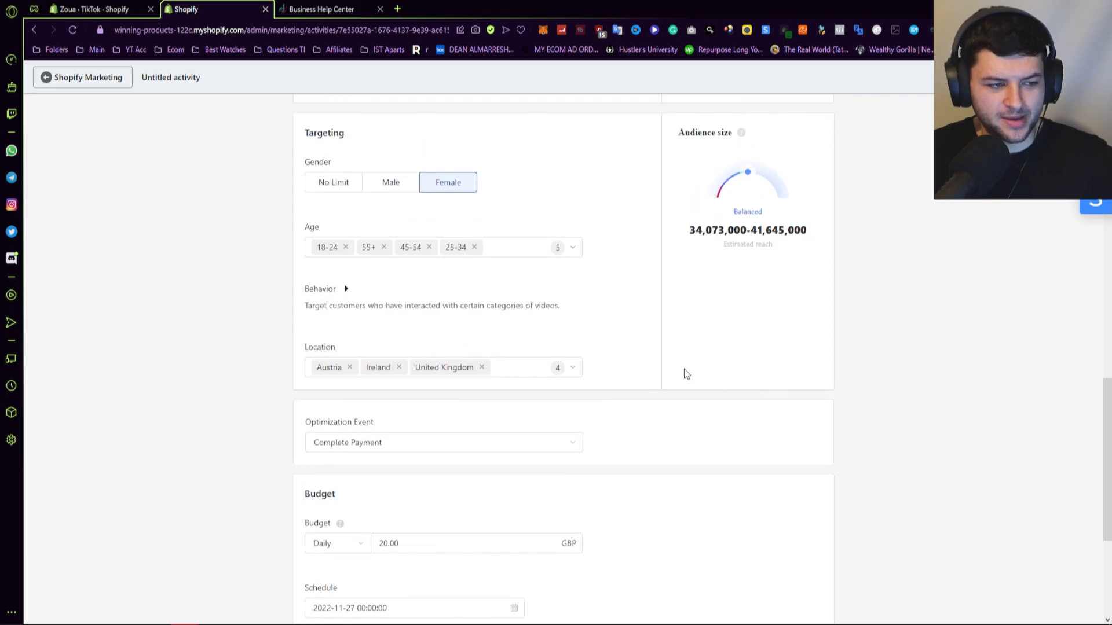
{"action": "scroll", "coordinate": [684, 374], "scroll_direction": "up", "scroll_amount": 1}
{"action": "left_click", "coordinate": [315, 349]}
{"action": "scroll", "coordinate": [339, 231], "scroll_direction": "down", "scroll_amount": 2}
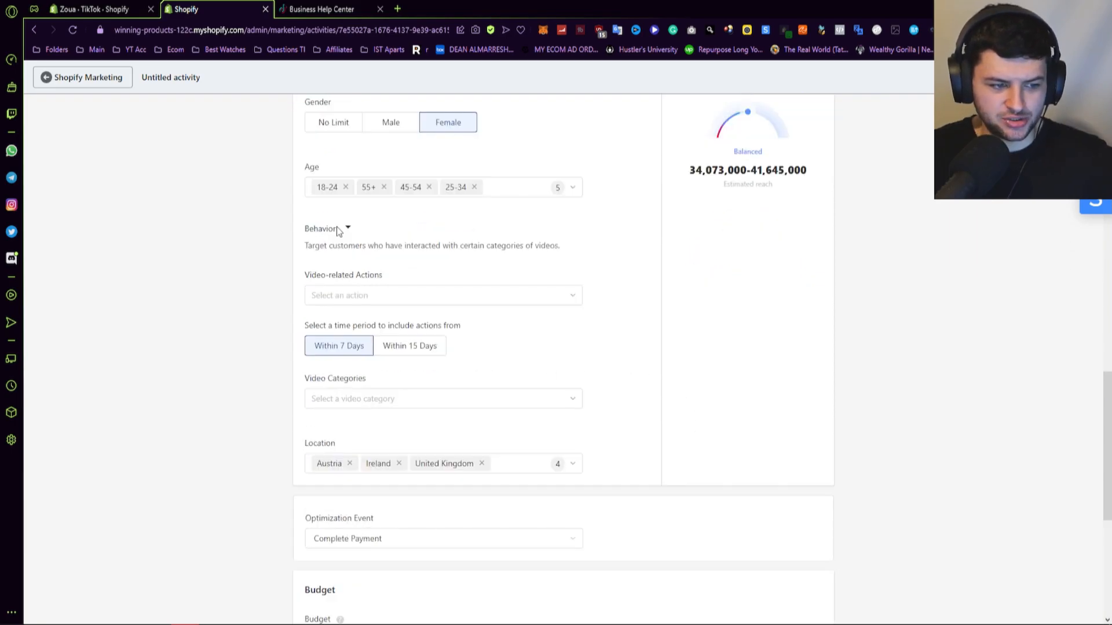
{"action": "left_click", "coordinate": [339, 229]}
{"action": "left_click", "coordinate": [349, 232]}
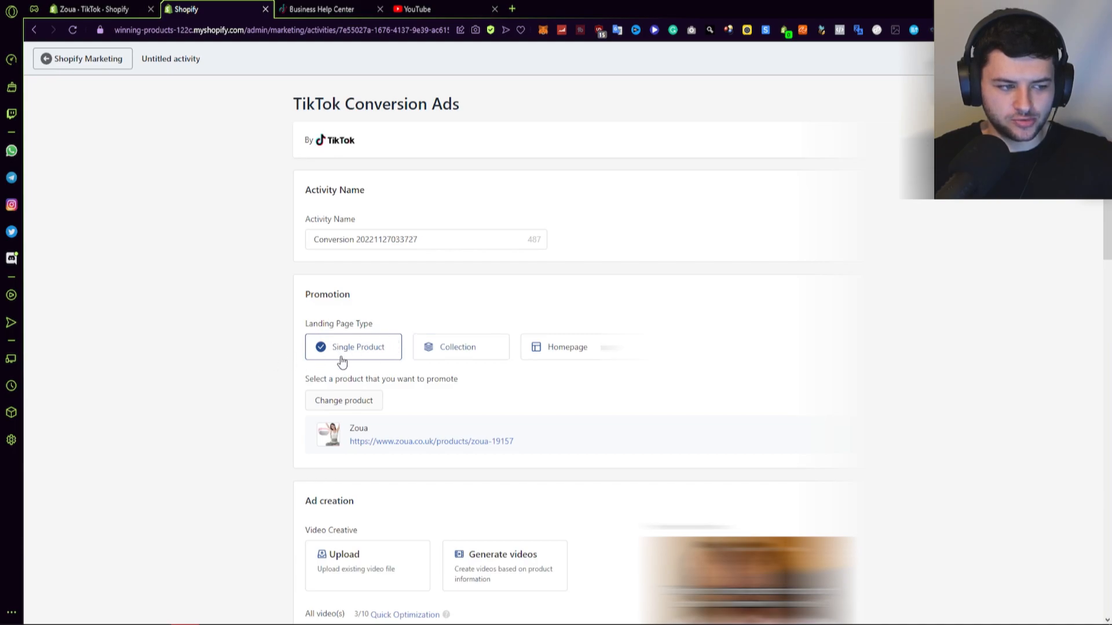
Step: Preview ad videos 02, 03 and 01 and their ad text fields in the Ad creation section
{"action": "scroll", "coordinate": [402, 414], "scroll_direction": "down", "scroll_amount": 5}
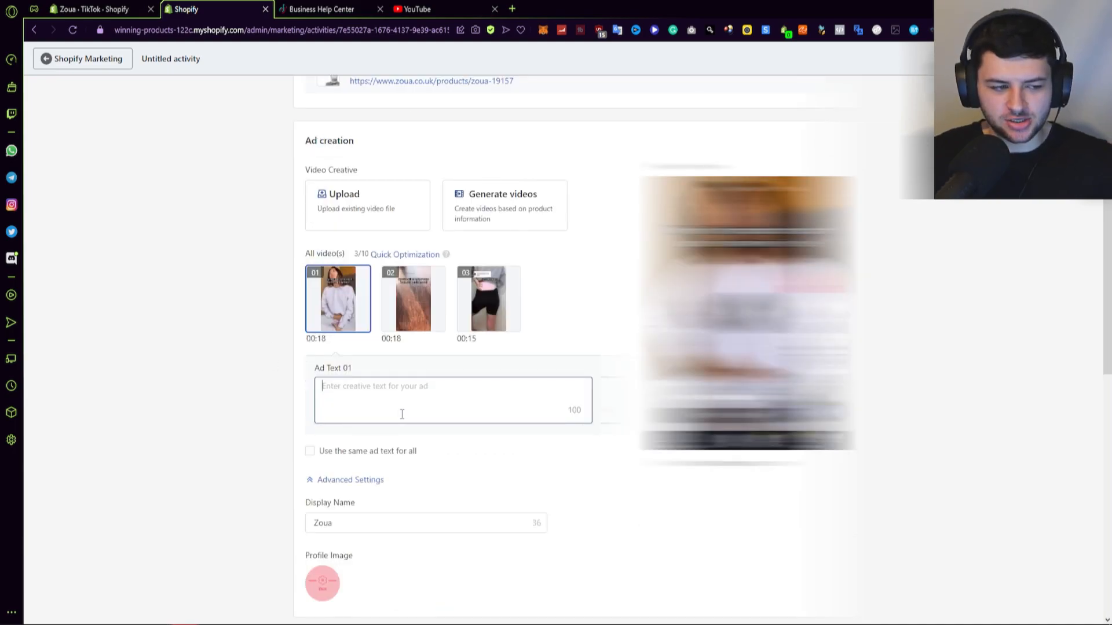
{"action": "left_click", "coordinate": [410, 313]}
{"action": "left_click", "coordinate": [458, 302]}
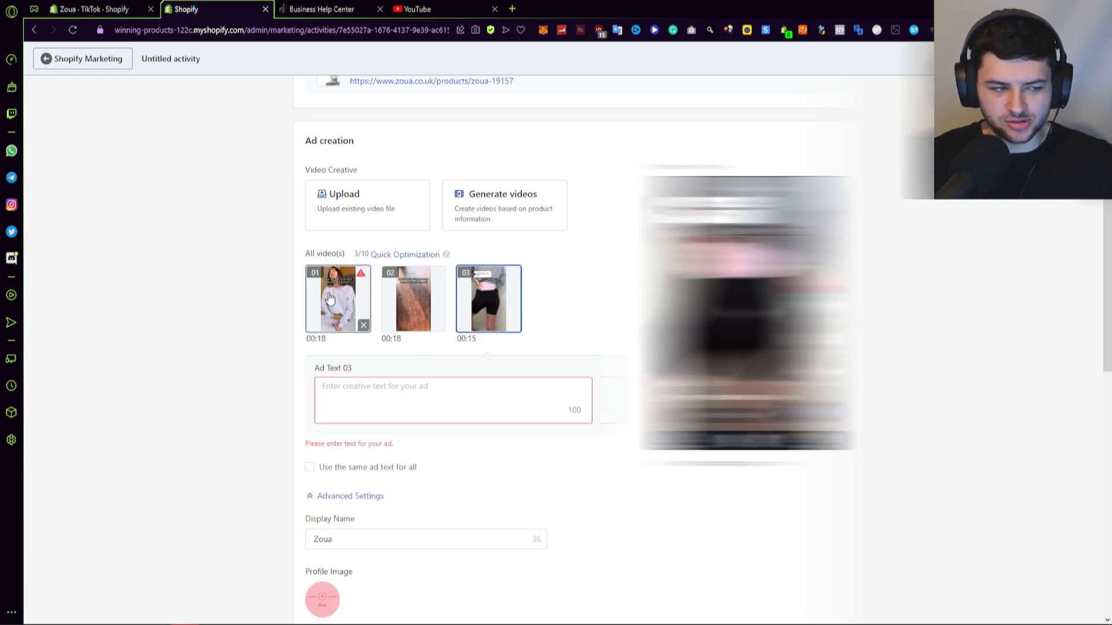
{"action": "left_click", "coordinate": [339, 296]}
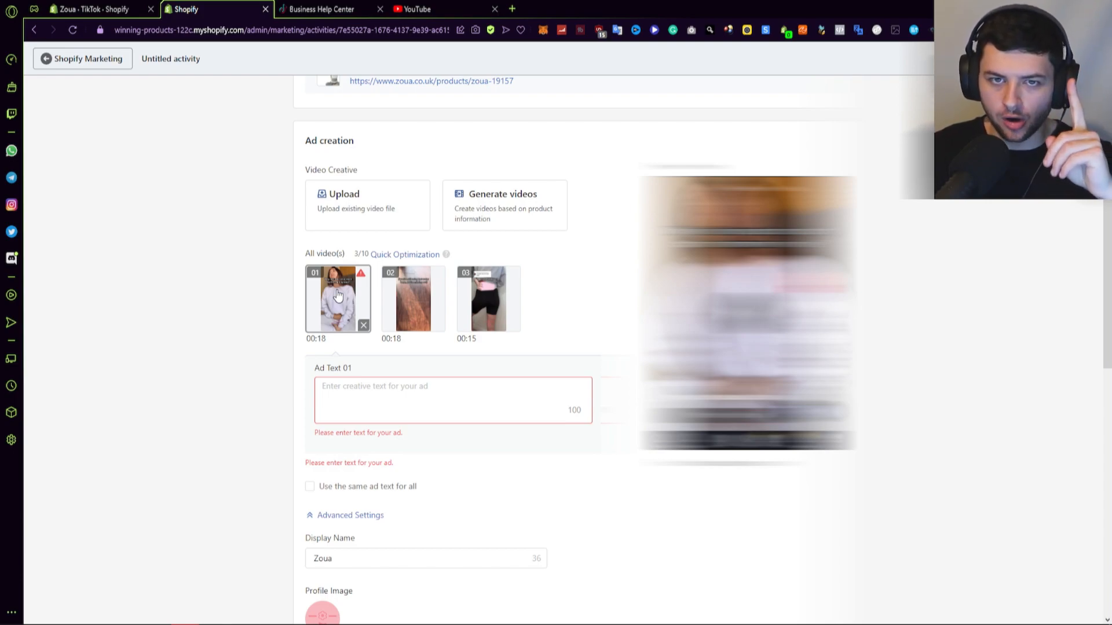
Step: Turn on using the same ad text for all of the ad's videos
{"action": "left_click", "coordinate": [409, 395]}
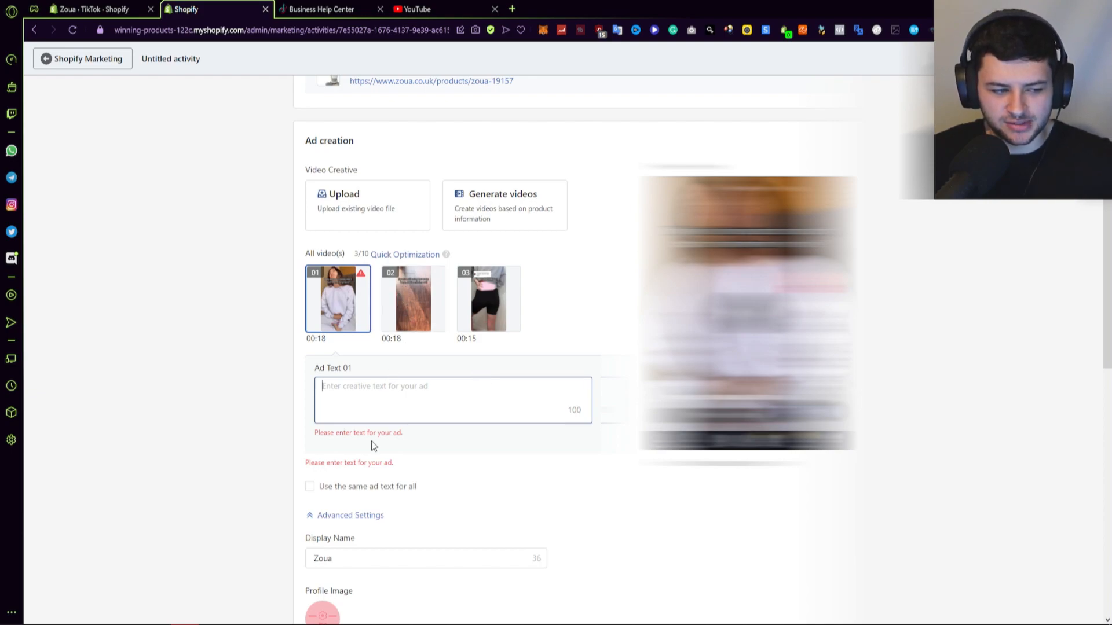
{"action": "left_click", "coordinate": [273, 480]}
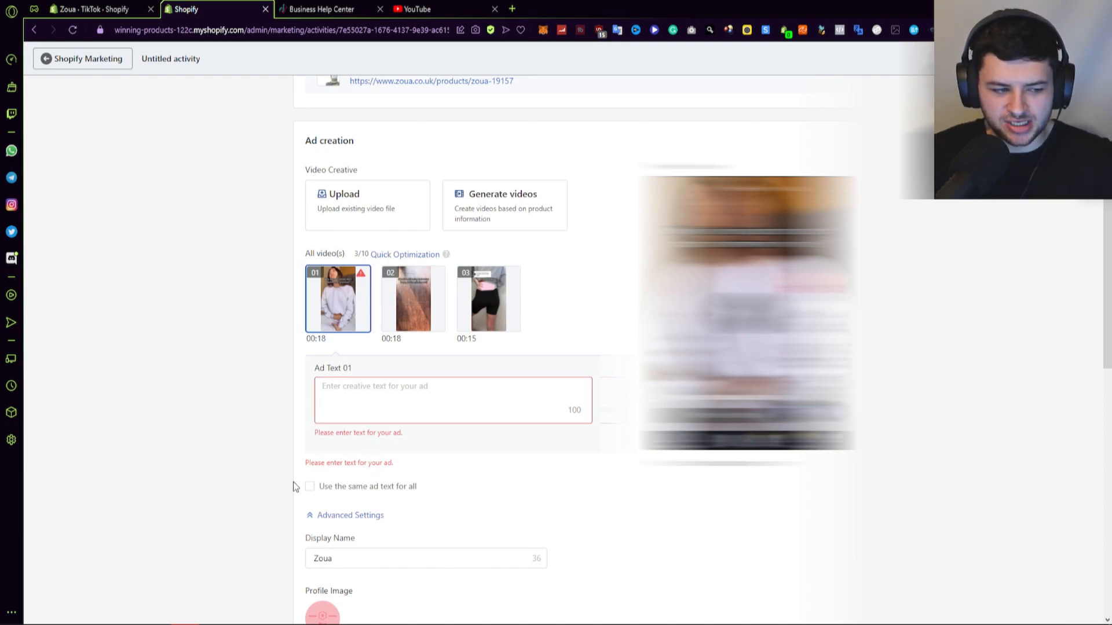
{"action": "left_click", "coordinate": [325, 490]}
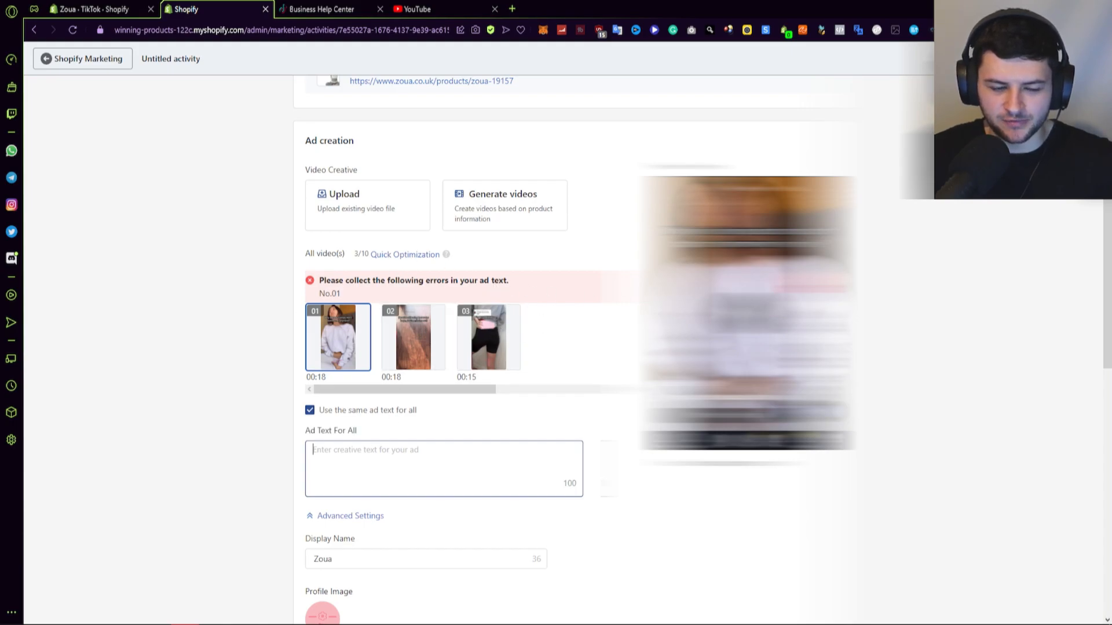
Step: Set the activity name of the TikTok conversion ad to "Zoua SingleProduct Female 18-55 UK-AT-IRE"
{"action": "scroll", "coordinate": [178, 168], "scroll_direction": "up", "scroll_amount": 6}
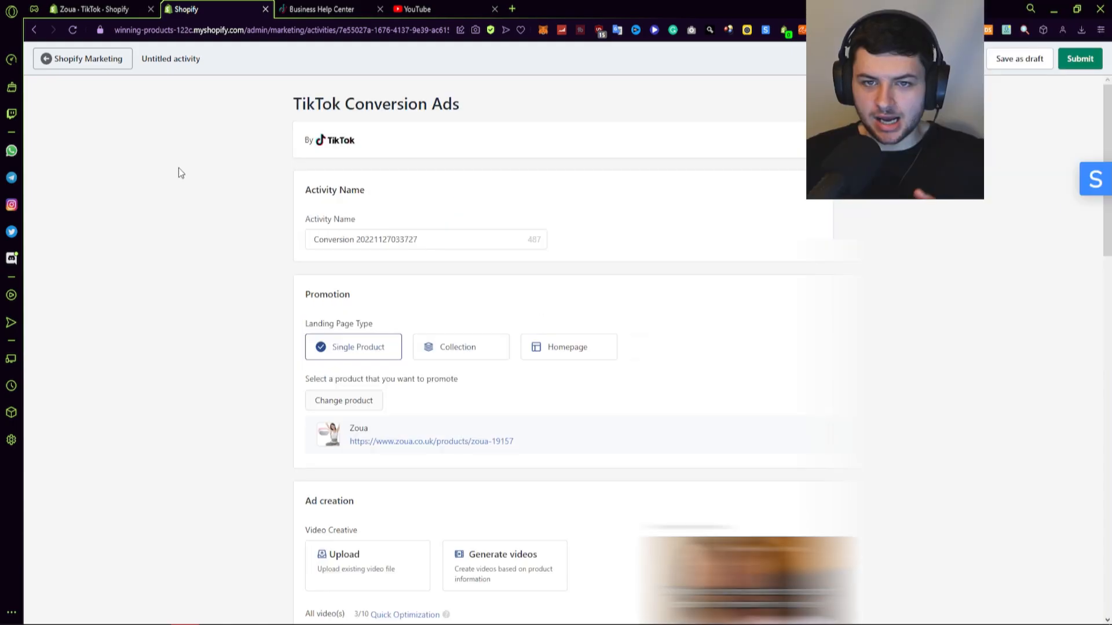
{"action": "left_click_drag", "start_coordinate": [432, 239], "coordinate": [314, 239]}
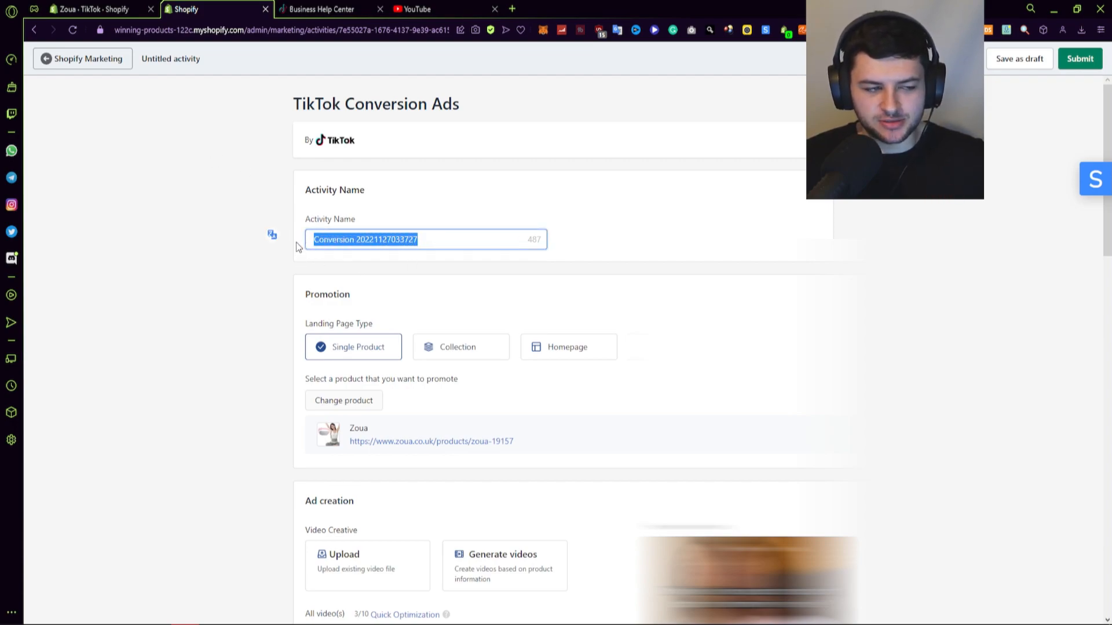
{"action": "type", "text": "ZO"}
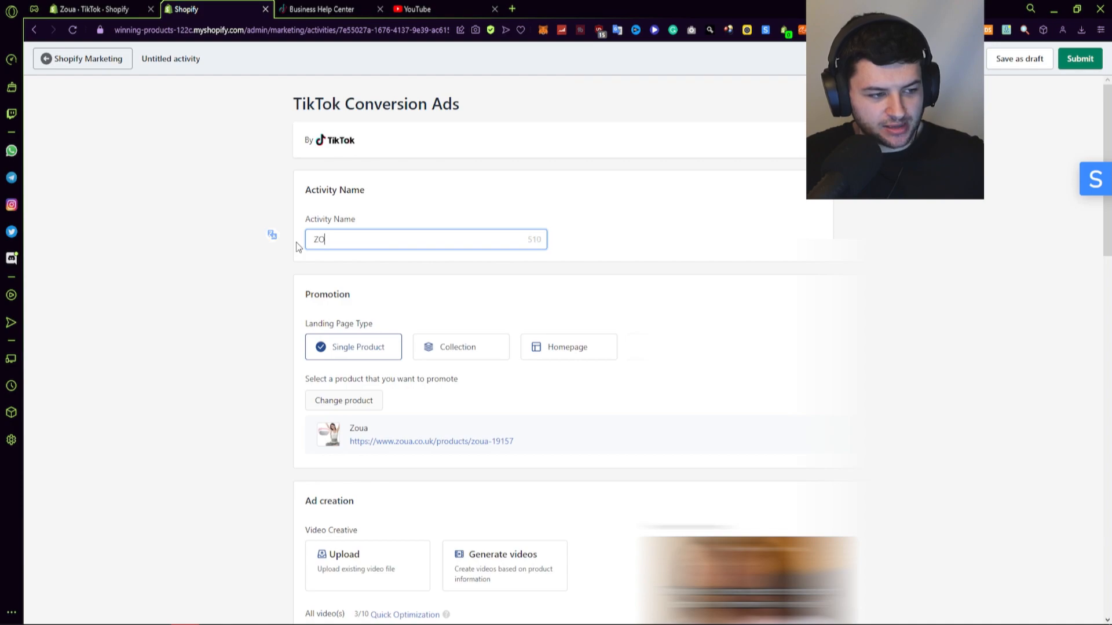
{"action": "type", "text": "ua S"}
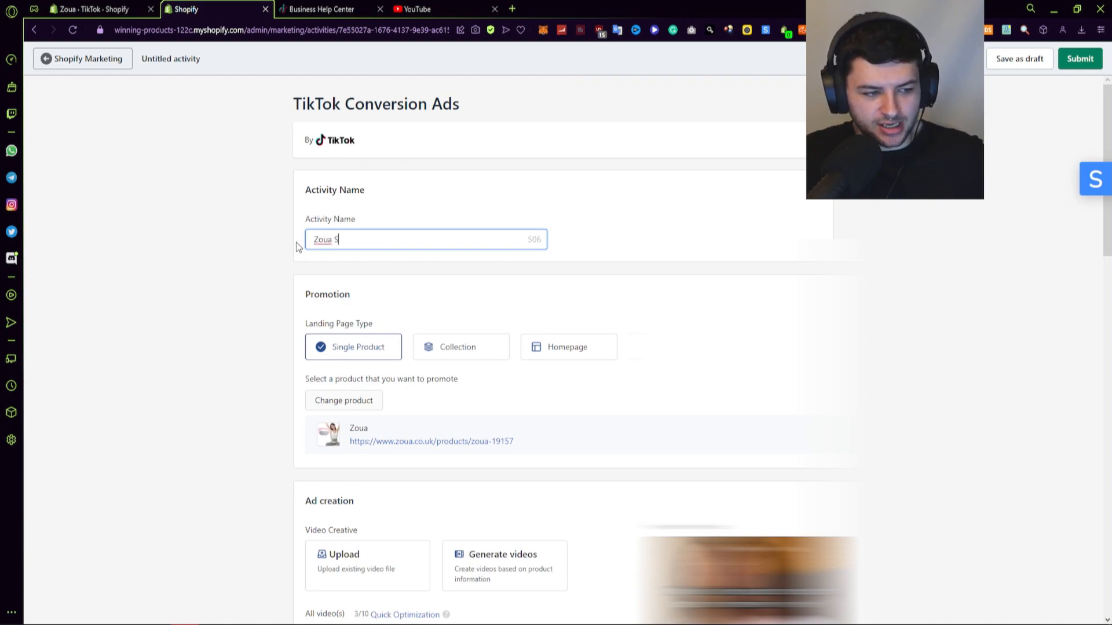
{"action": "type", "text": "inglePro"}
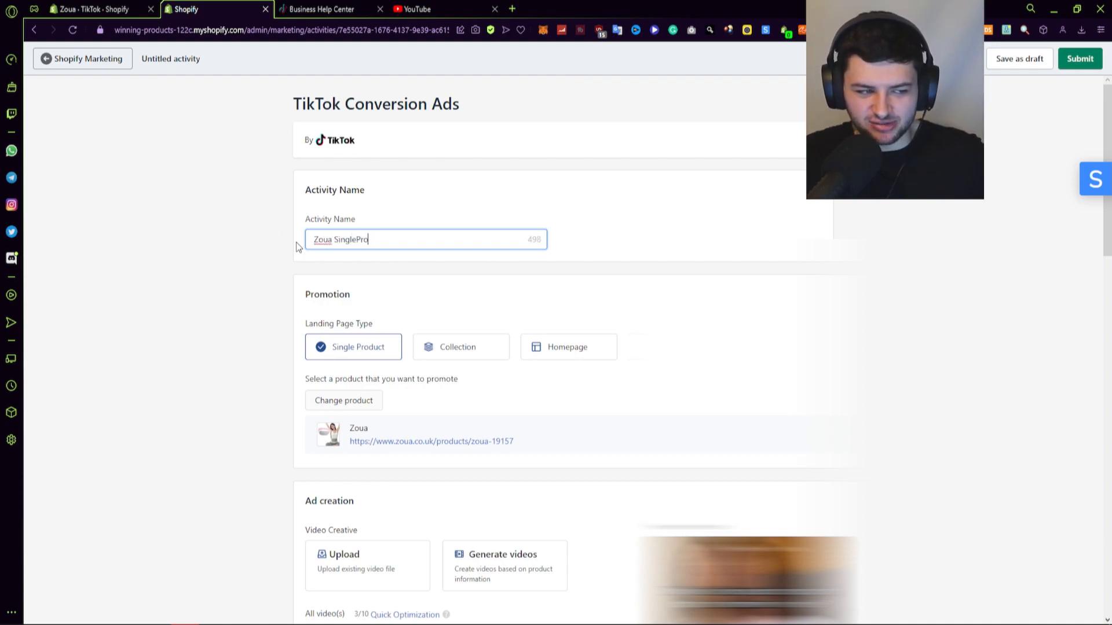
{"action": "type", "text": "duct"}
{"action": "type", "text": "Female 18-55 UK-AT-IRE"}
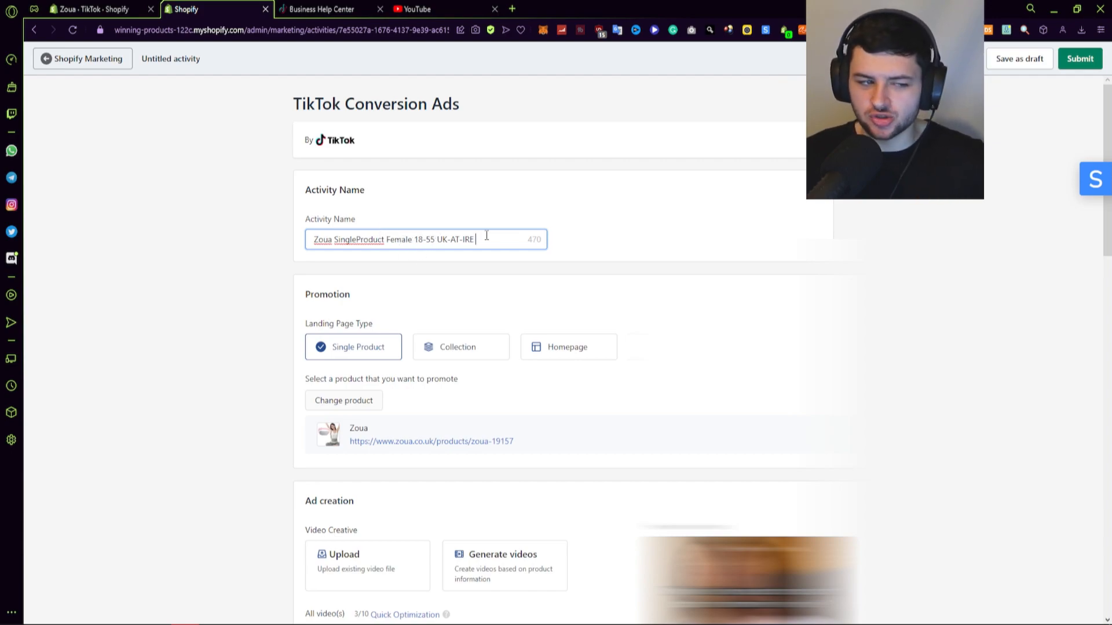
Step: Submit the ad with credit or debit card as the new payment method, and confirm the notice about allowing pop-ups and redirects
{"action": "left_click", "coordinate": [1071, 59]}
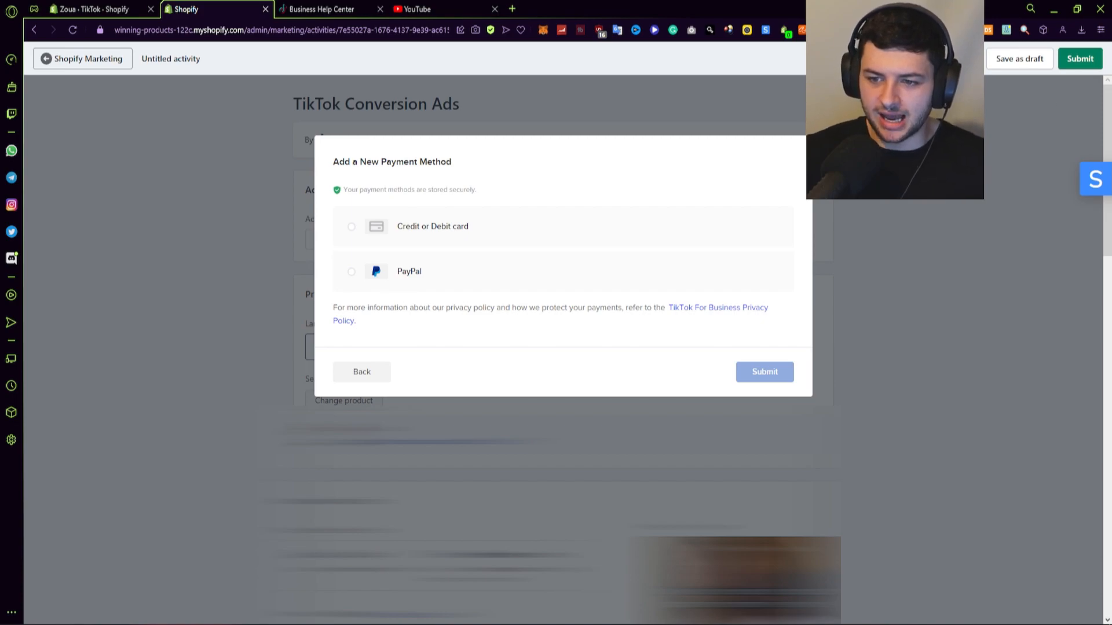
{"action": "left_click", "coordinate": [347, 227]}
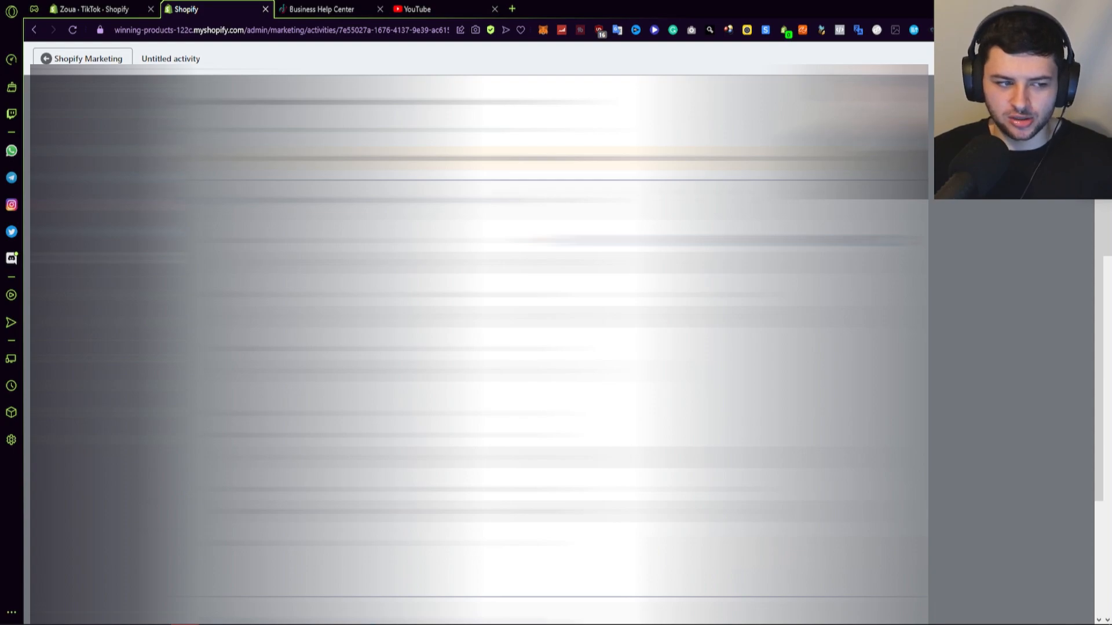
{"action": "scroll", "coordinate": [479, 348], "scroll_direction": "down", "scroll_amount": 2}
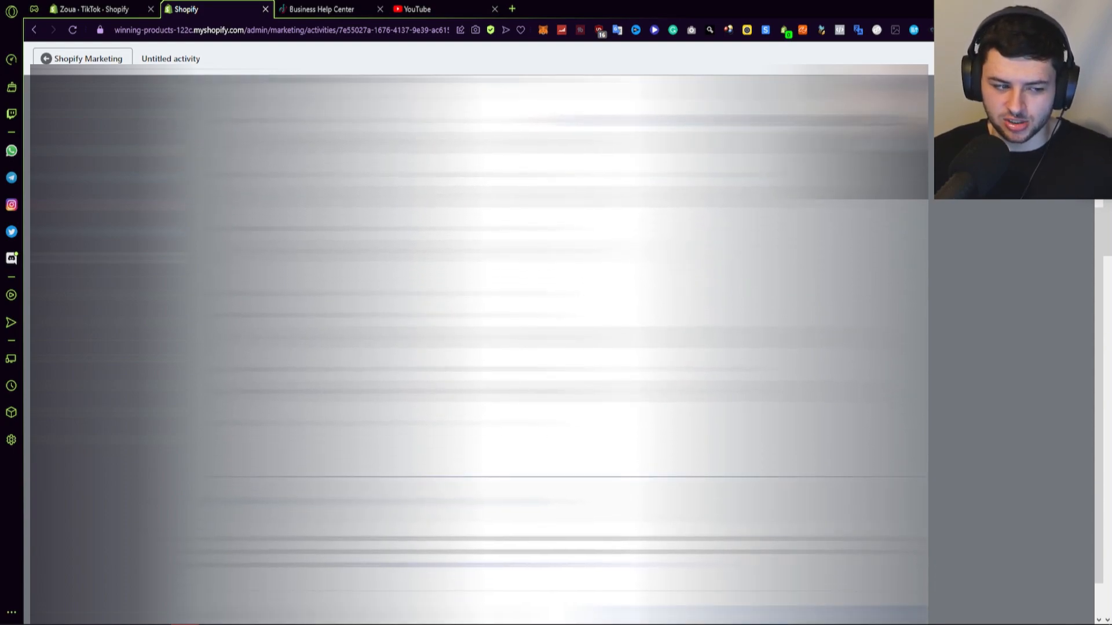
{"action": "left_click", "coordinate": [386, 501]}
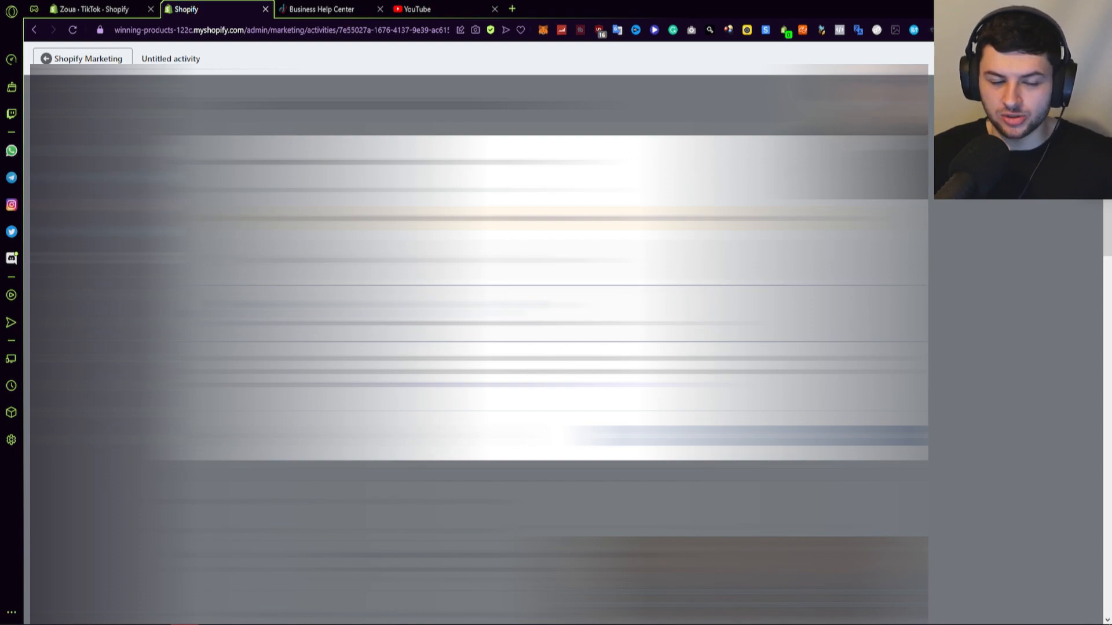
{"action": "left_click", "coordinate": [428, 261]}
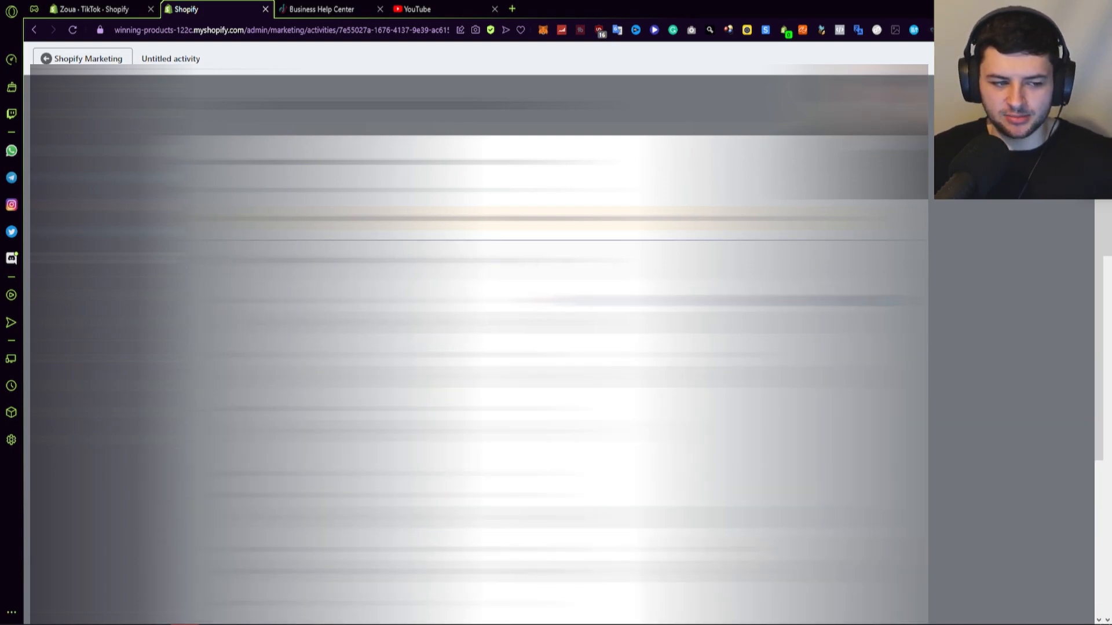
{"action": "scroll", "coordinate": [478, 348], "scroll_direction": "down", "scroll_amount": 2}
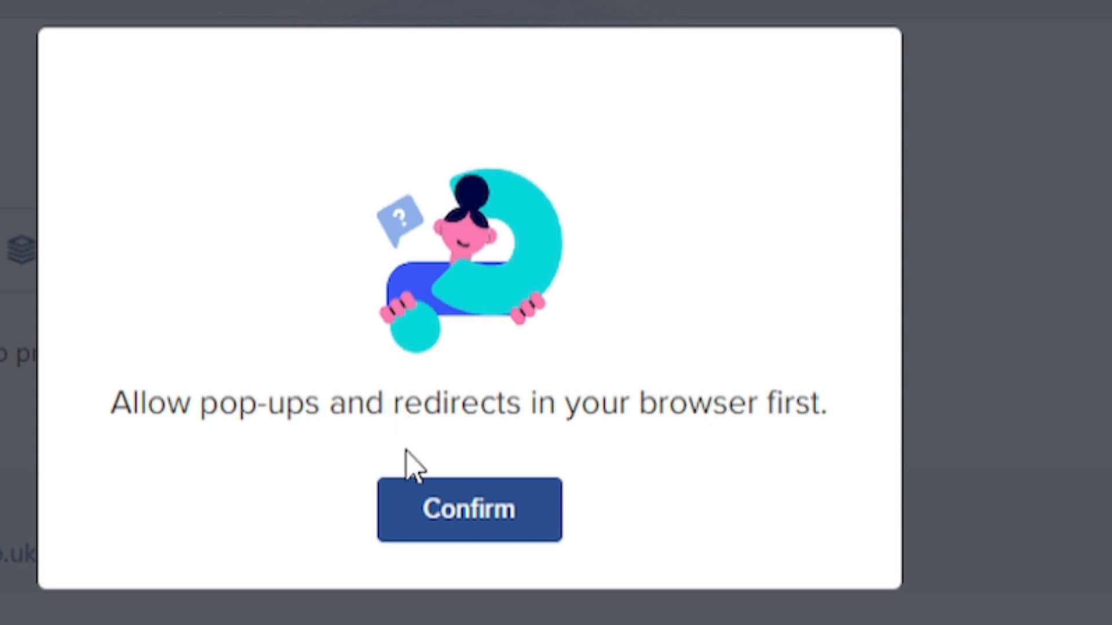
{"action": "left_click", "coordinate": [479, 515]}
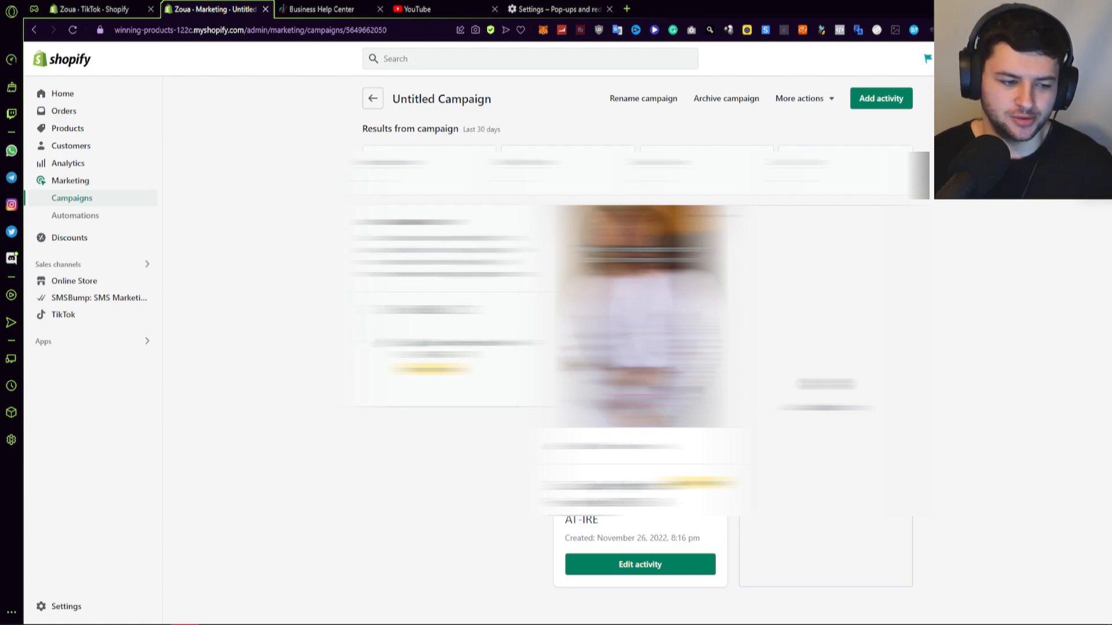
Step: Browse the list of marketing activities that can be added to the untitled campaign
{"action": "left_click_drag", "start_coordinate": [428, 99], "coordinate": [484, 100]}
{"action": "left_click", "coordinate": [435, 99]}
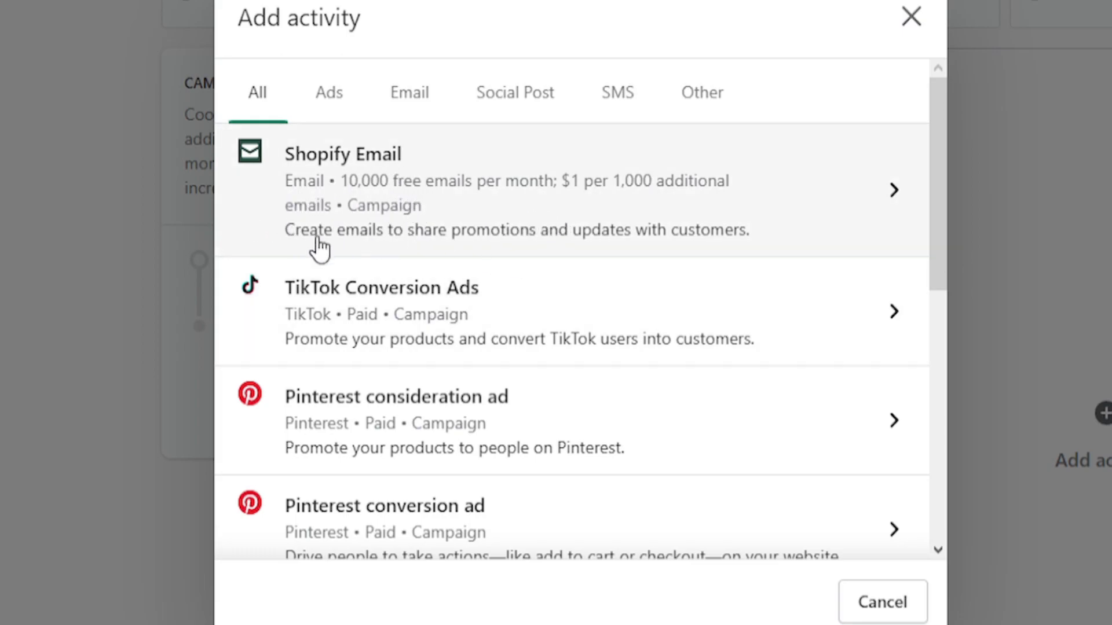
{"action": "scroll", "coordinate": [319, 247], "scroll_direction": "down", "scroll_amount": 7}
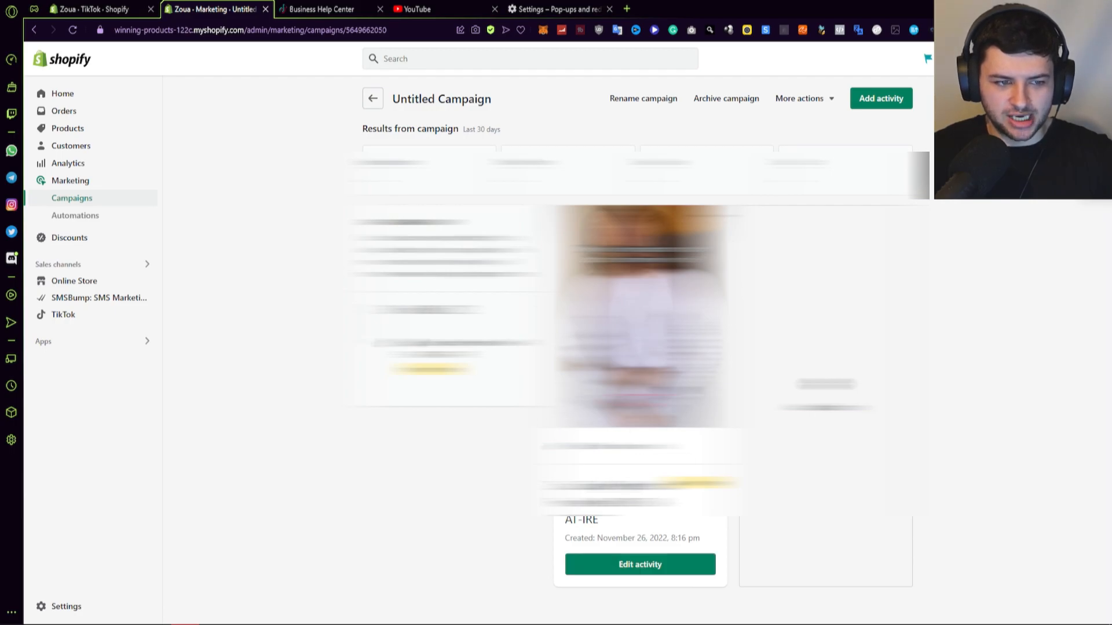
Step: Rename the campaign as "Zoua SingleProduct Female 18-55 UK-AT-IRE"
{"action": "left_click", "coordinate": [644, 100]}
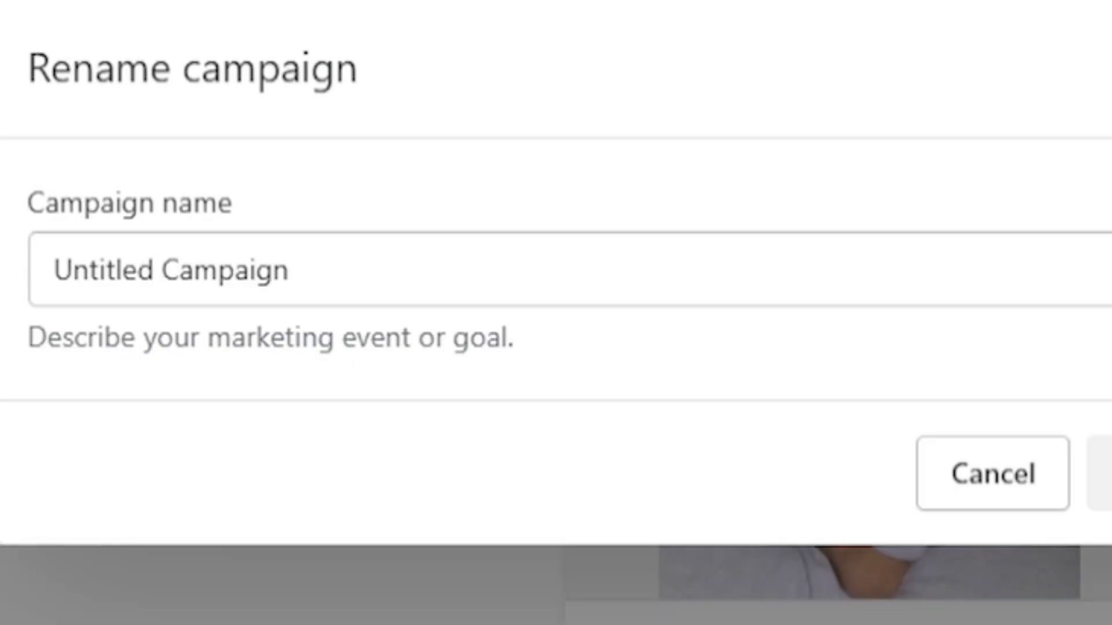
{"action": "left_click", "coordinate": [428, 281]}
{"action": "key", "text": "ctrl+a"}
{"action": "type", "text": "Zoua SingleProduct Female 18-55 UK-AT-IRE"}
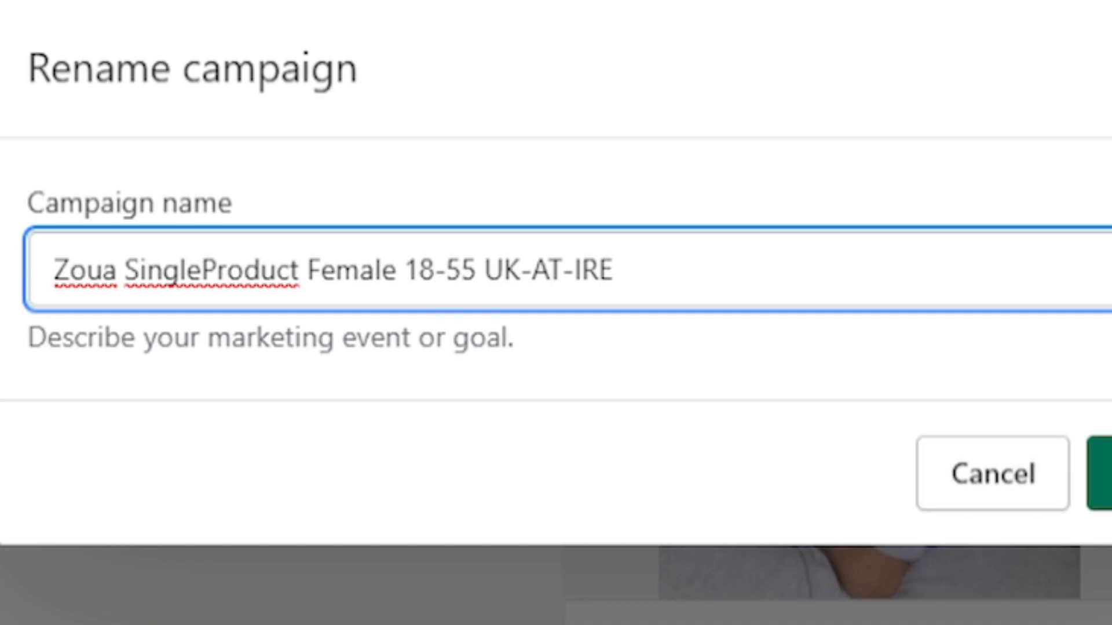
{"action": "key", "text": "Return"}
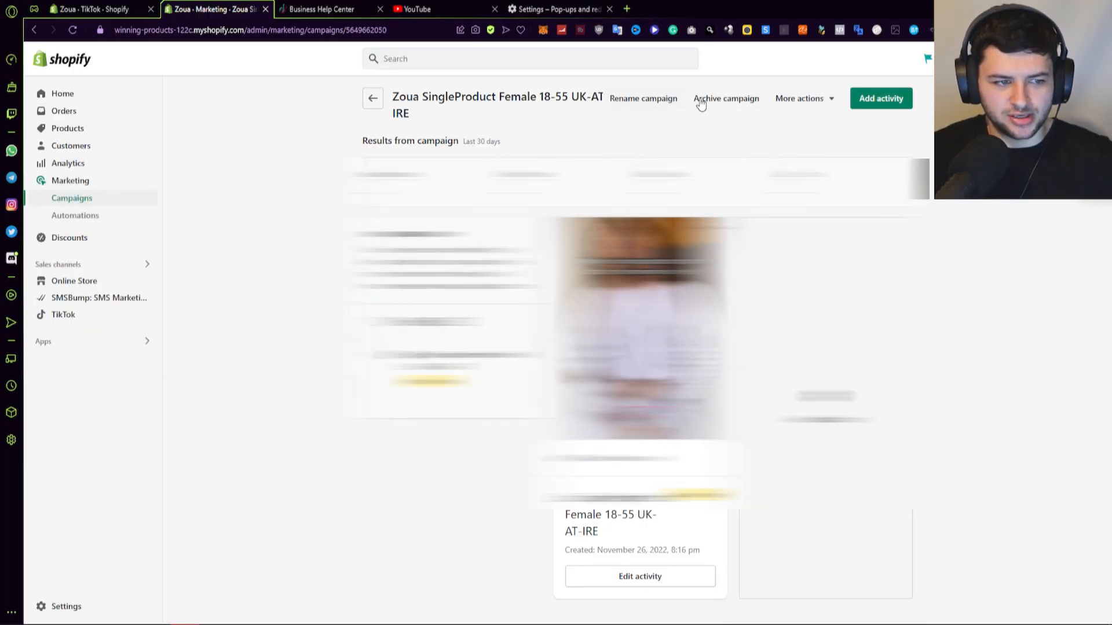
Step: Check the campaign's additional actions, and return to the campaigns list to review the options offered for its entry
{"action": "left_click", "coordinate": [796, 98]}
{"action": "left_click", "coordinate": [763, 71]}
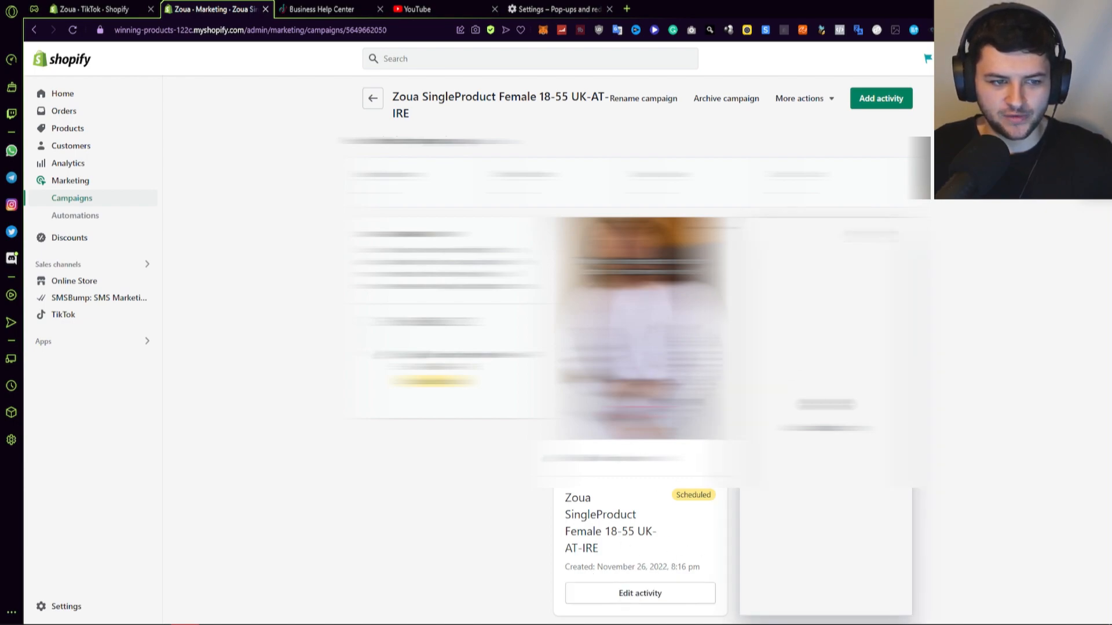
{"action": "left_click", "coordinate": [373, 98]}
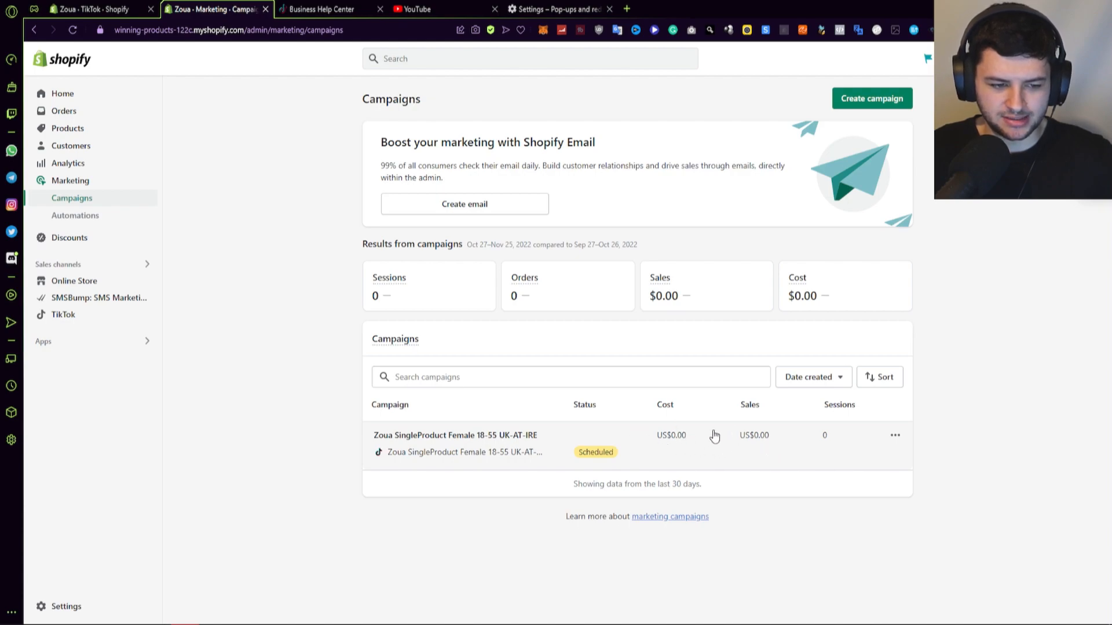
{"action": "left_click", "coordinate": [905, 439]}
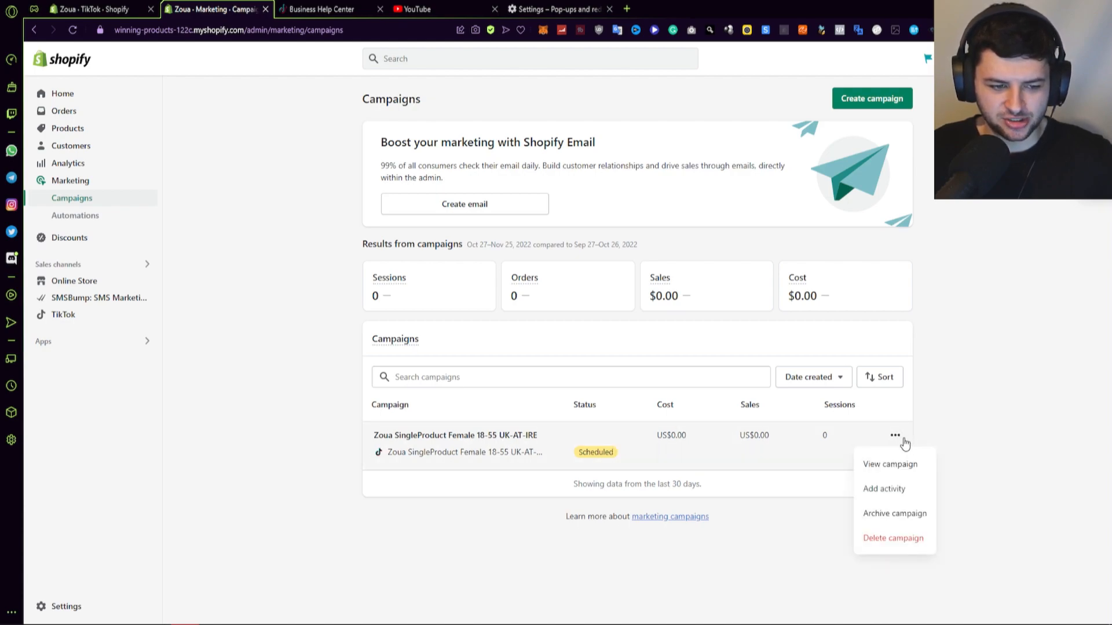
{"action": "left_click", "coordinate": [995, 423]}
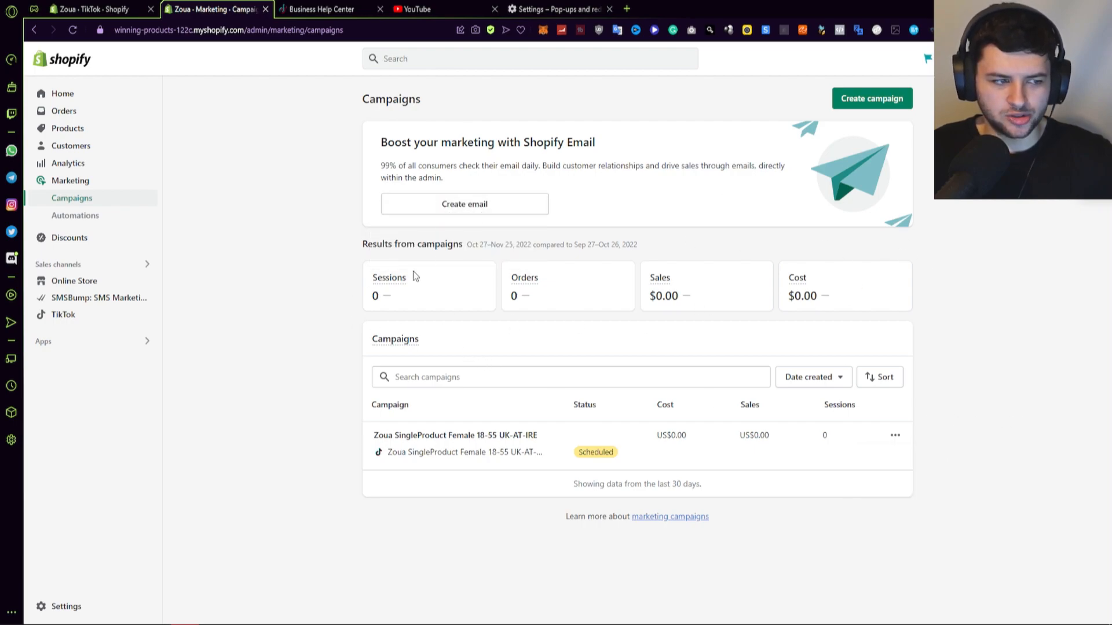